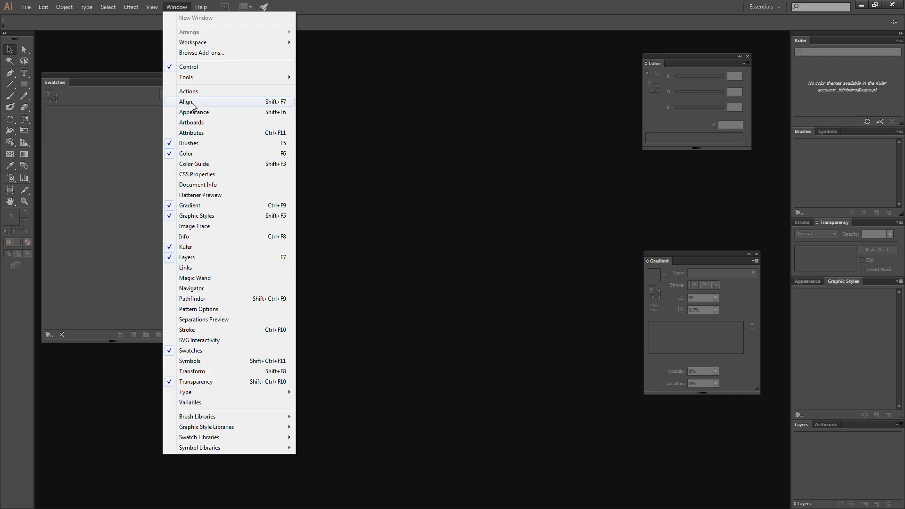
- Create a new custom 500 × 500 px document in RGB color mode at 72 ppi
{"action": "left_click", "coordinate": [29, 7]}
{"action": "left_click", "coordinate": [32, 9]}
{"action": "left_click", "coordinate": [42, 18]}
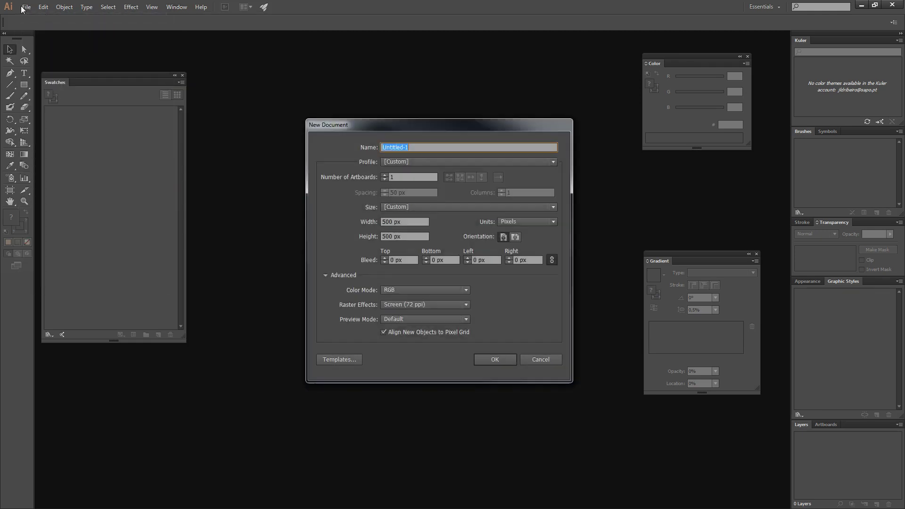
{"action": "left_click", "coordinate": [504, 364]}
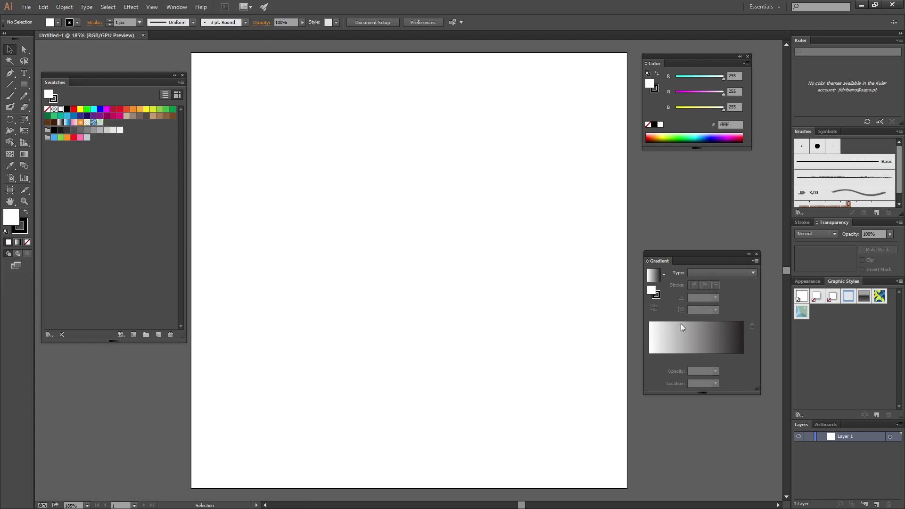
- Close the floating Gradient and Color panels, and display the Align panel beside the artboard
{"action": "left_click", "coordinate": [757, 255]}
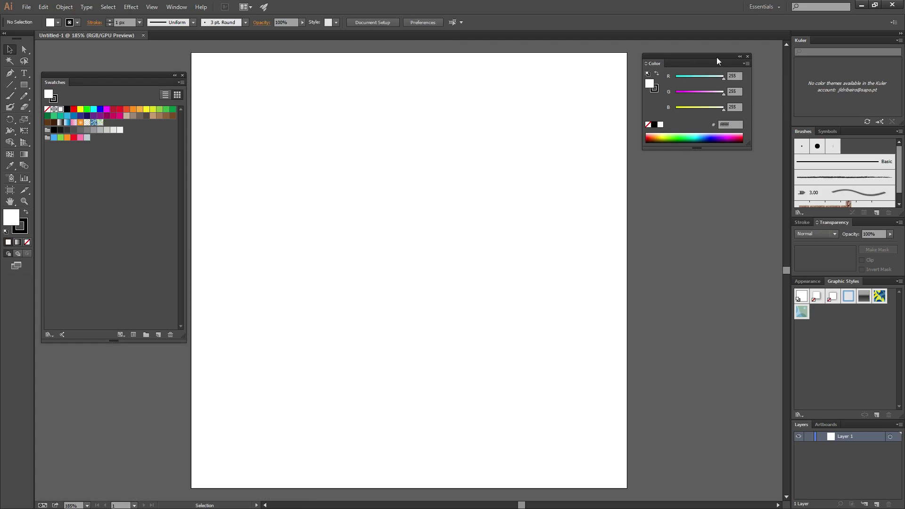
{"action": "left_click", "coordinate": [748, 56]}
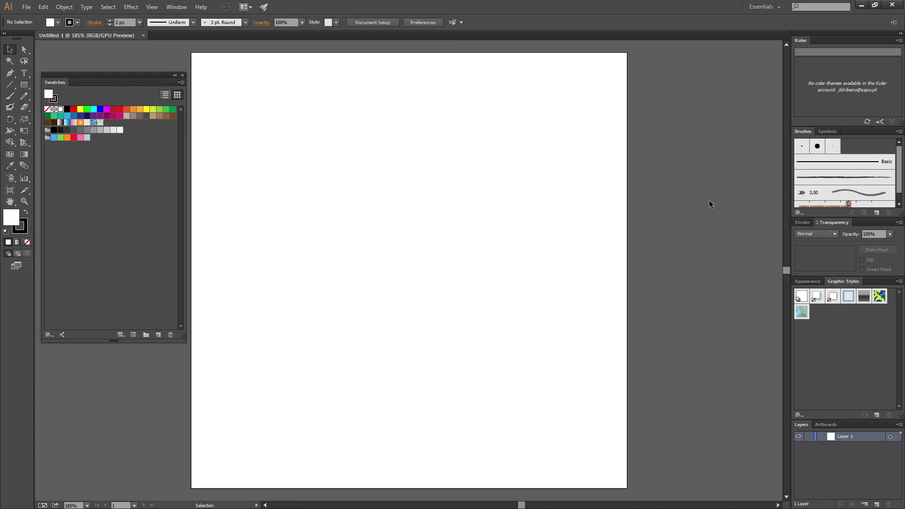
{"action": "left_click", "coordinate": [176, 7]}
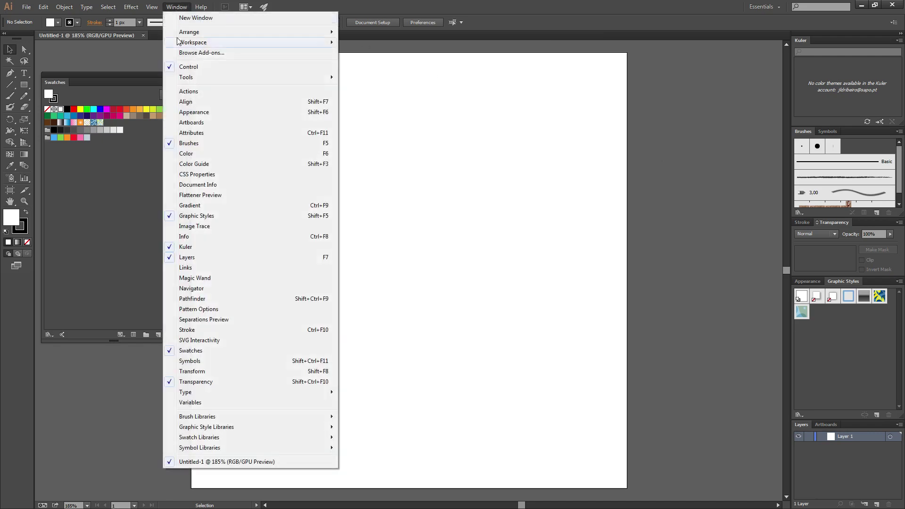
{"action": "left_click", "coordinate": [186, 102]}
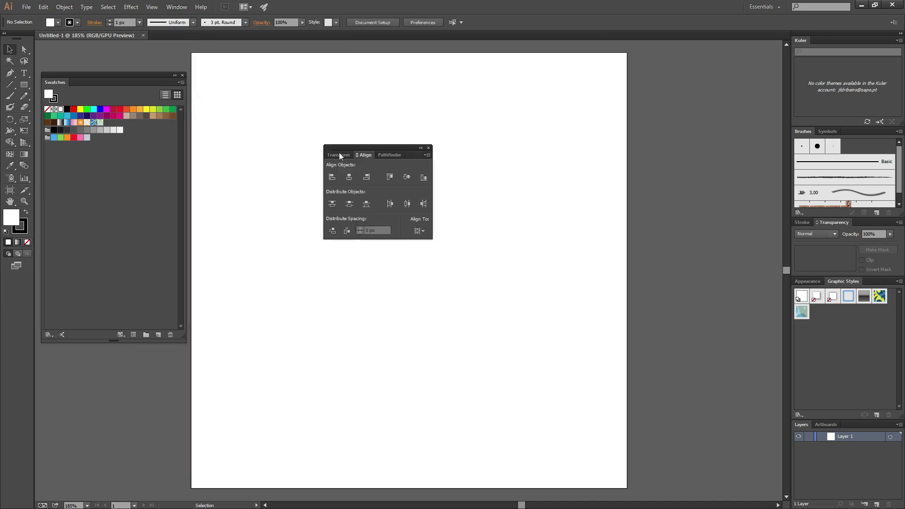
{"action": "mouse_move", "coordinate": [395, 145]}
{"action": "left_mouse_down"}
{"action": "mouse_move", "coordinate": [741, 125]}
{"action": "mouse_move", "coordinate": [721, 116]}
{"action": "left_mouse_up"}
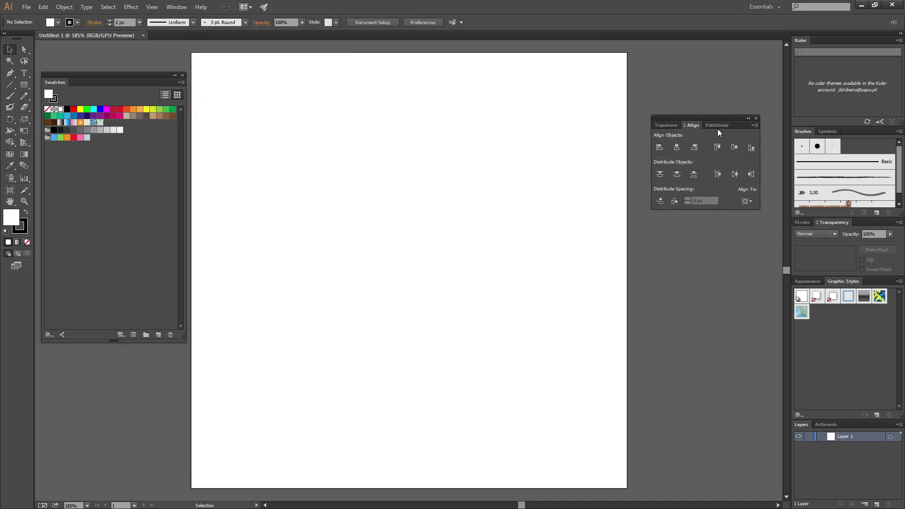
- Remove Transform and Pathfinder from the floating group so that only Align remains
{"action": "right_click", "coordinate": [657, 127]}
{"action": "left_click", "coordinate": [684, 133]}
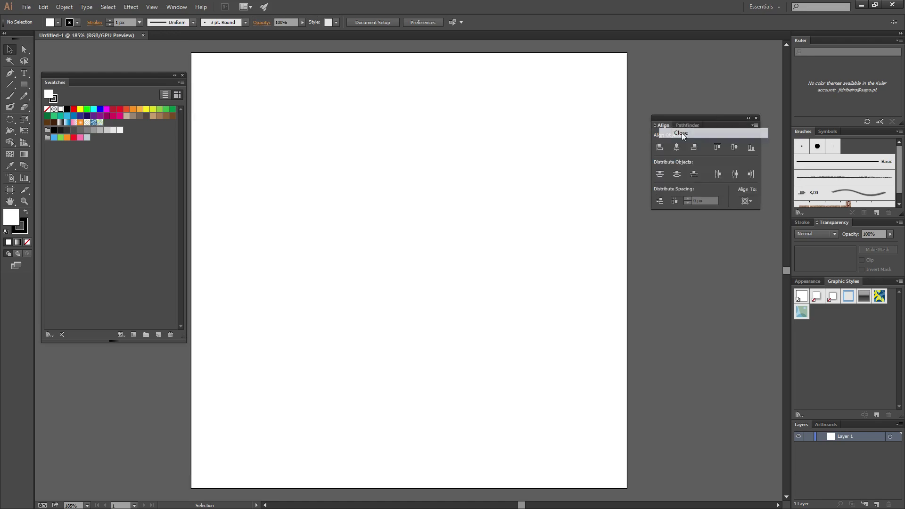
{"action": "right_click", "coordinate": [684, 126]}
{"action": "left_click", "coordinate": [712, 134]}
{"action": "right_click", "coordinate": [693, 125]}
{"action": "left_click", "coordinate": [720, 133]}
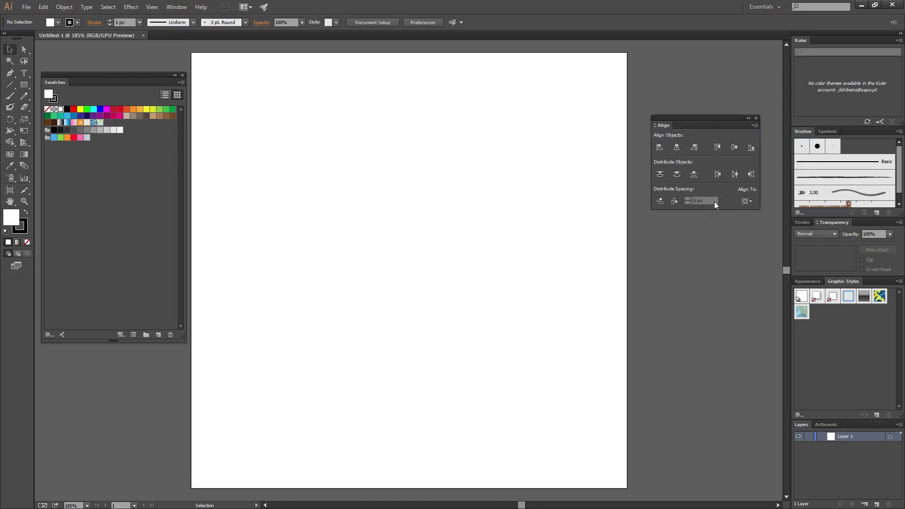
- Hide the additional options of the Align panel and show them again
{"action": "left_click", "coordinate": [752, 126]}
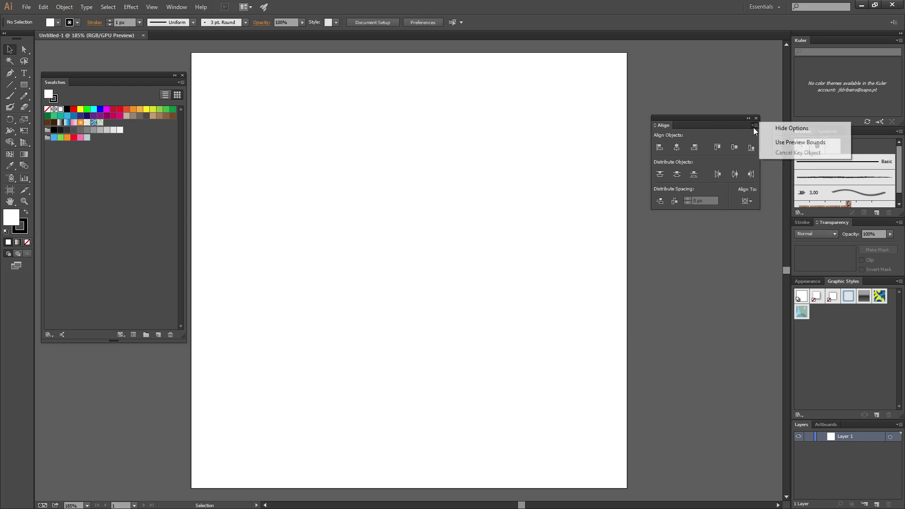
{"action": "left_click", "coordinate": [791, 131]}
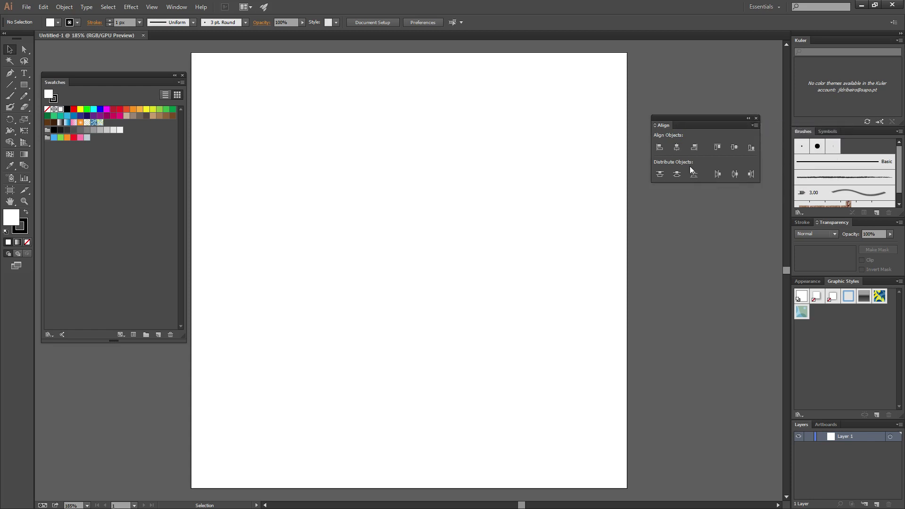
{"action": "left_click", "coordinate": [755, 125]}
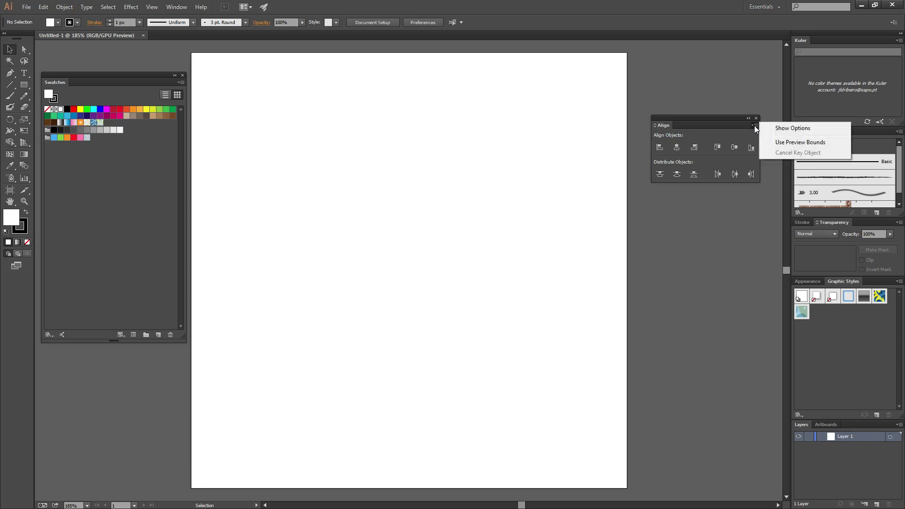
{"action": "left_click", "coordinate": [794, 129]}
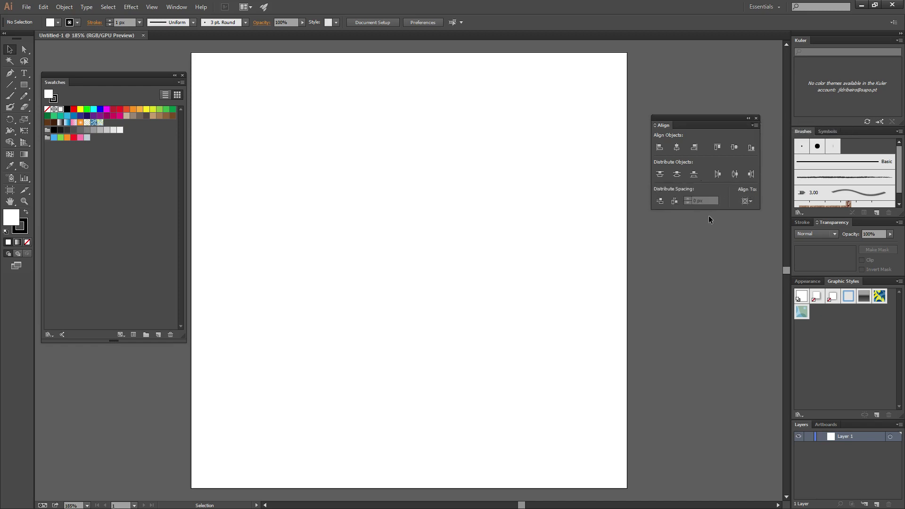
- Draw a rectangle about 92 × 74 px in the upper right area of the artboard
{"action": "left_click_drag", "start_coordinate": [714, 119], "coordinate": [709, 168]}
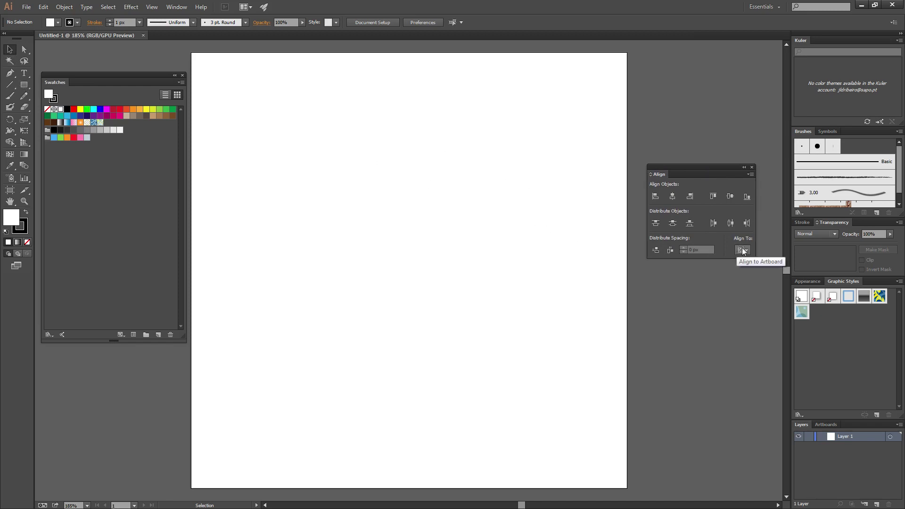
{"action": "left_click", "coordinate": [25, 85]}
{"action": "left_click_drag", "start_coordinate": [440, 123], "coordinate": [521, 188]}
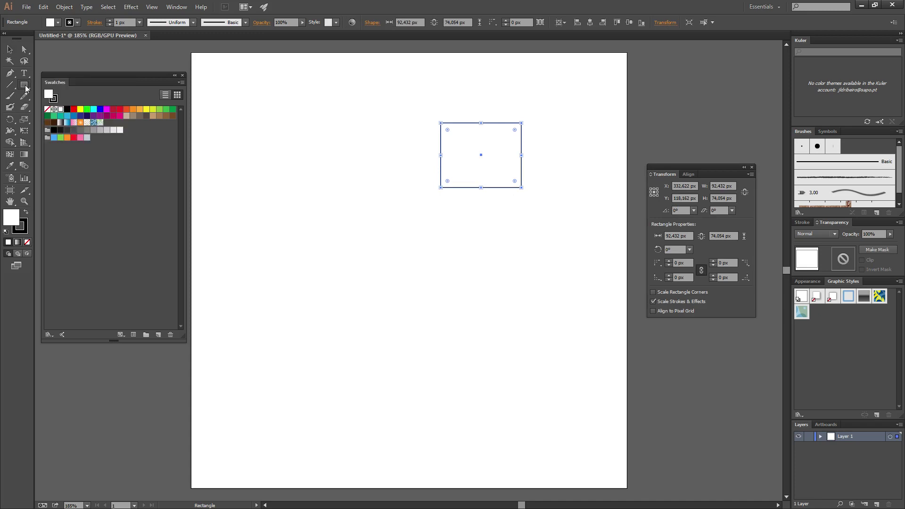
{"action": "left_click_drag", "start_coordinate": [25, 88], "coordinate": [59, 95]}
{"action": "left_click_drag", "start_coordinate": [438, 225], "coordinate": [486, 273]}
{"action": "key", "text": "Delete"}
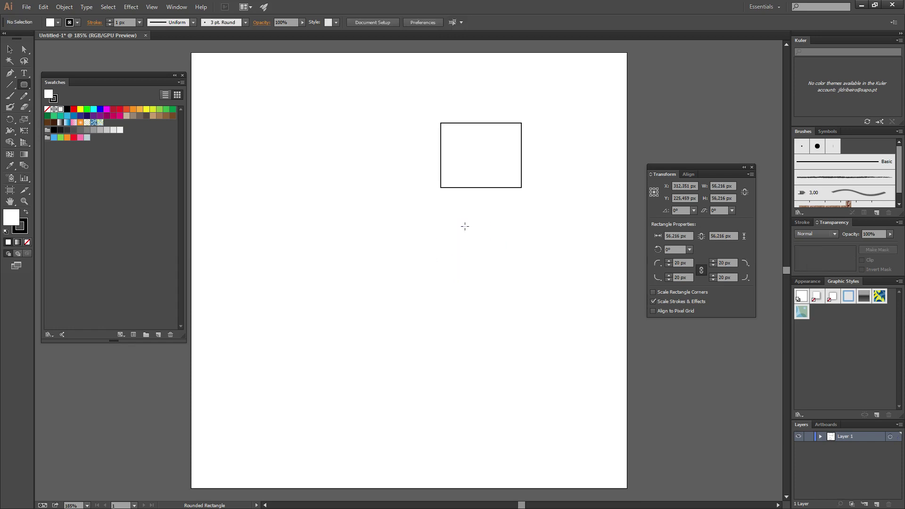
- Draw a circle about 84 px in diameter below the rectangle and fill it with red
{"action": "left_click_drag", "start_coordinate": [24, 88], "coordinate": [53, 108]}
{"action": "left_click_drag", "start_coordinate": [450, 228], "coordinate": [523, 301]}
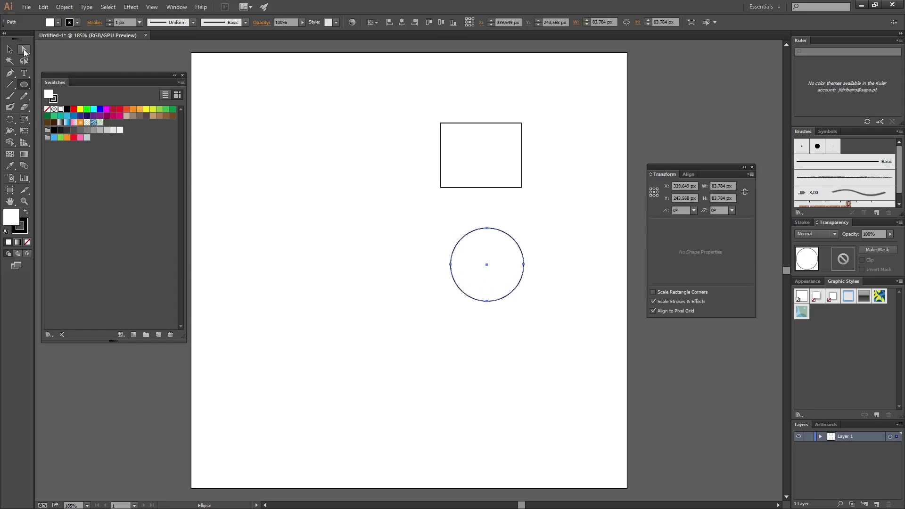
{"action": "left_click", "coordinate": [74, 138]}
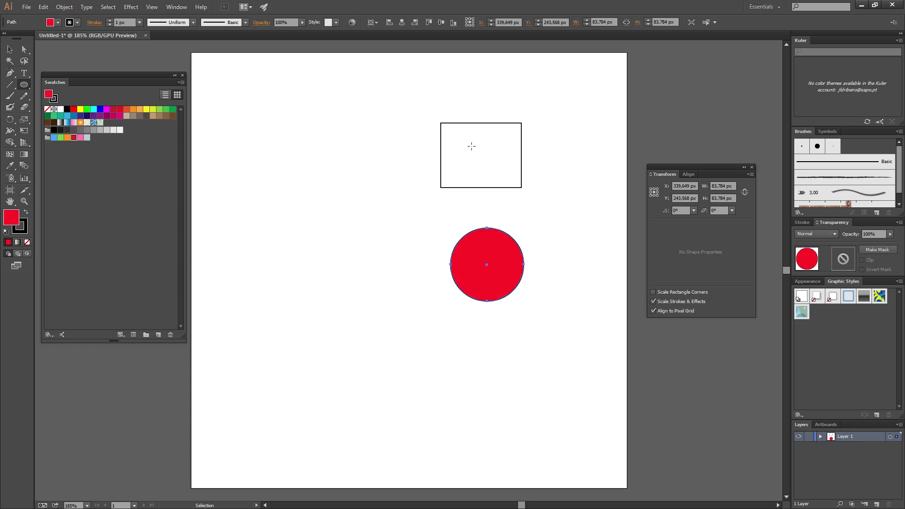
- Fill the rectangle with blue and deselect it
{"action": "left_click", "coordinate": [462, 123], "text": "ctrl"}
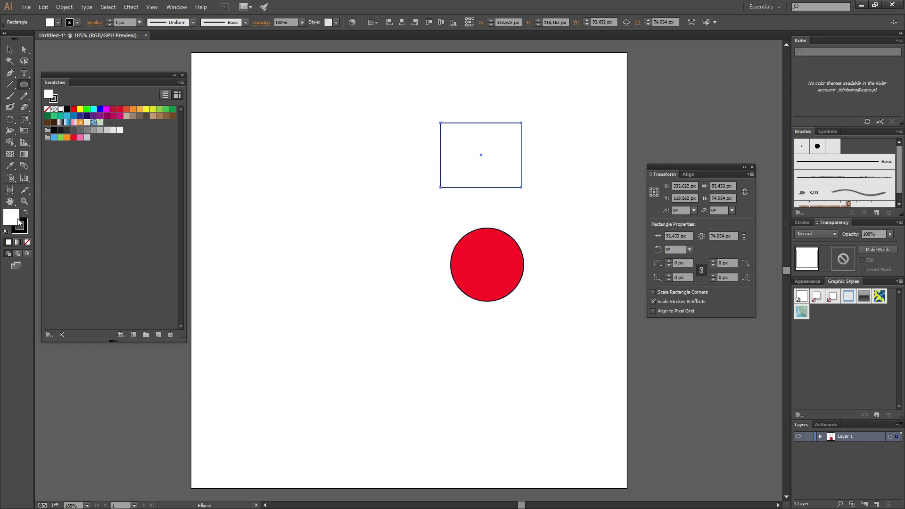
{"action": "left_click", "coordinate": [100, 109]}
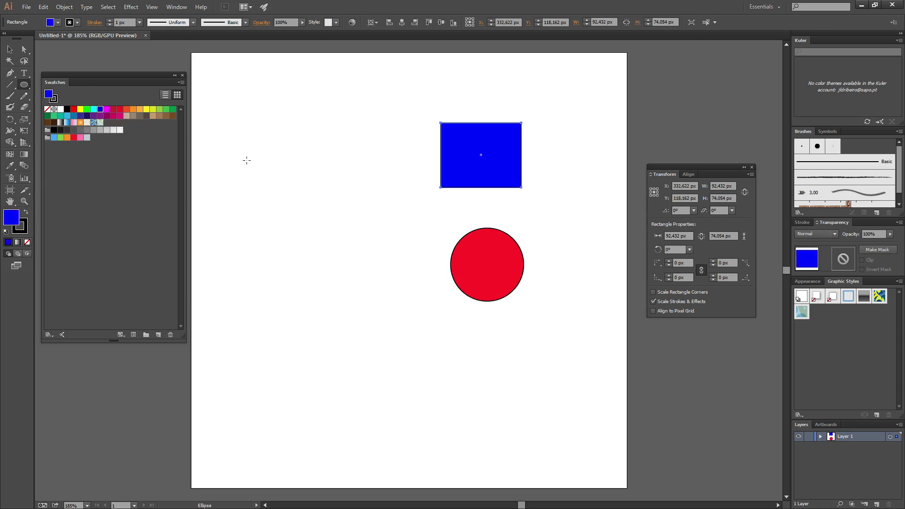
{"action": "left_click", "coordinate": [364, 167], "text": "ctrl"}
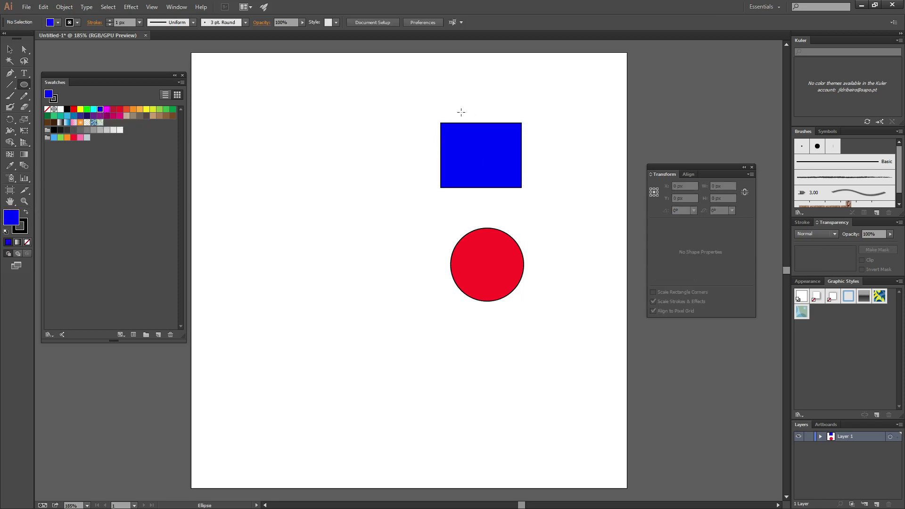
- Activate the Direct Selection tool and remove Transform from the Align panel group
{"action": "left_click", "coordinate": [24, 49]}
{"action": "left_click", "coordinate": [689, 174]}
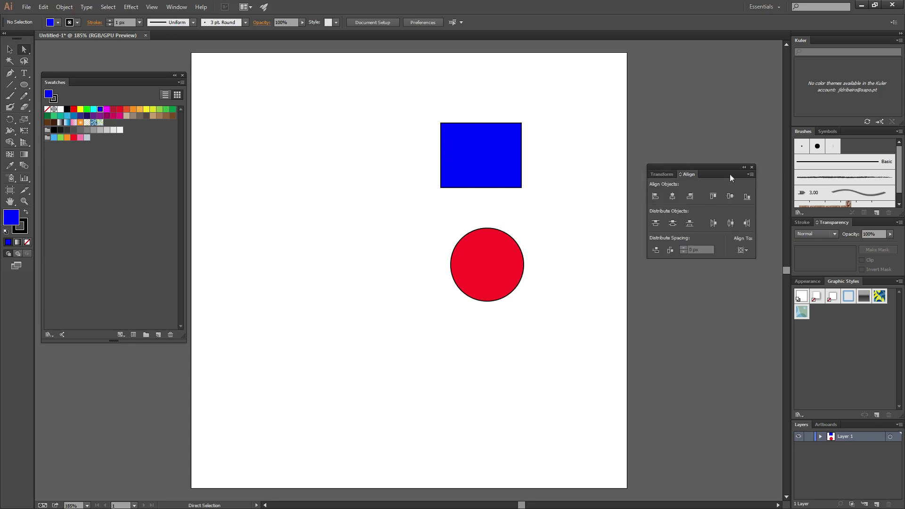
{"action": "right_click", "coordinate": [672, 174]}
{"action": "left_click", "coordinate": [701, 180]}
- Align the blue rectangle horizontally to the left edge of the artboard
{"action": "left_click", "coordinate": [503, 150]}
{"action": "left_click", "coordinate": [585, 160]}
{"action": "left_click", "coordinate": [488, 156]}
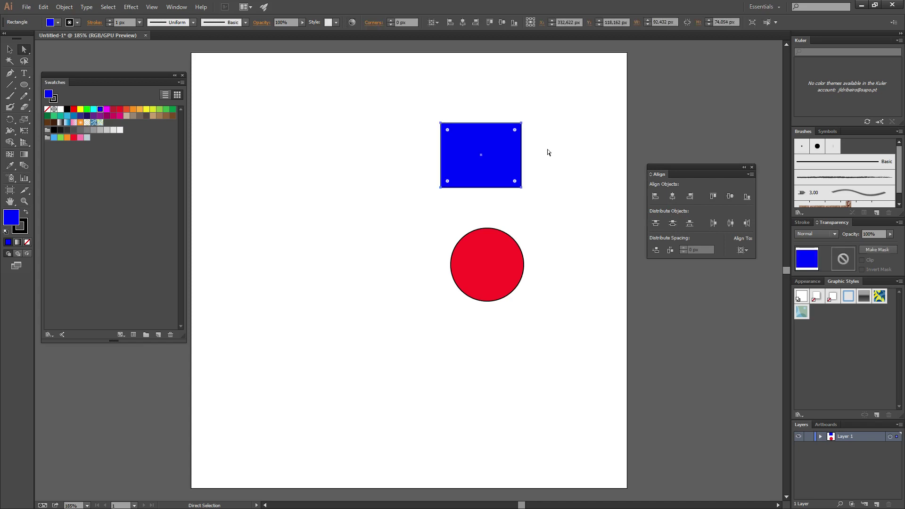
{"action": "left_click", "coordinate": [656, 196]}
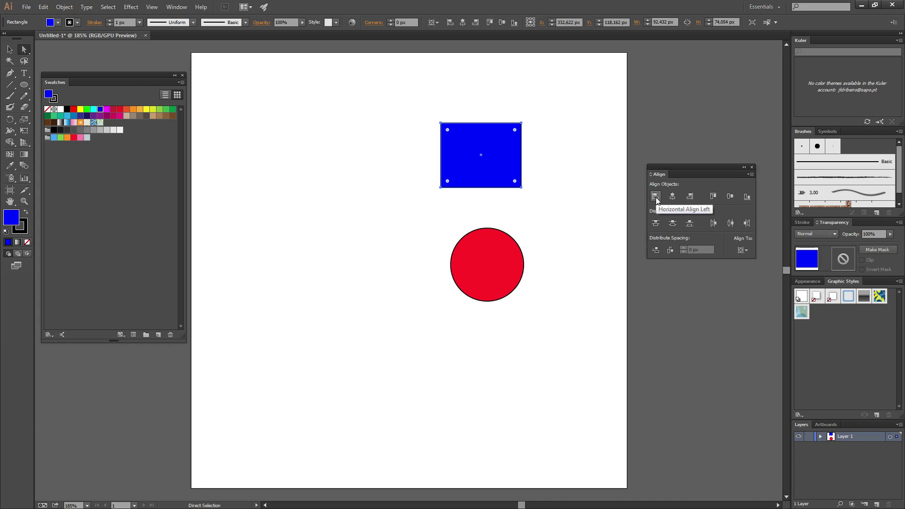
{"action": "left_click", "coordinate": [656, 197]}
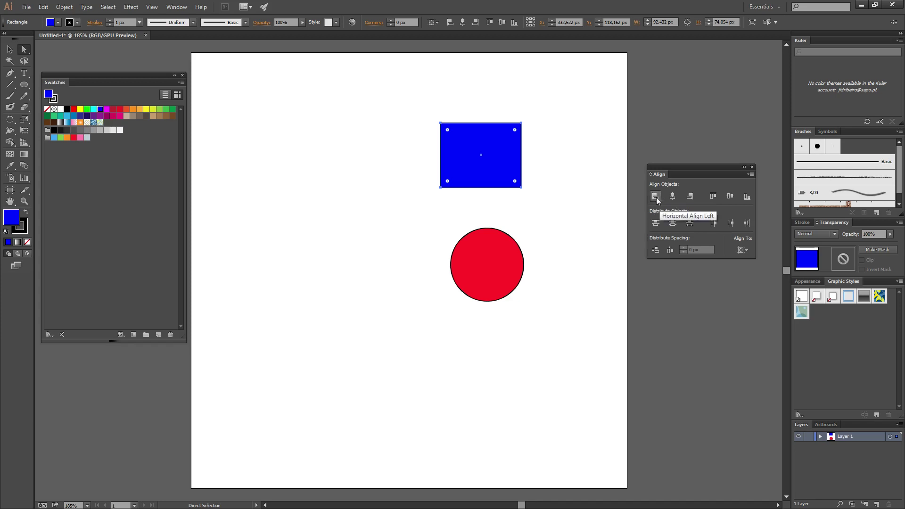
{"action": "left_click", "coordinate": [656, 197]}
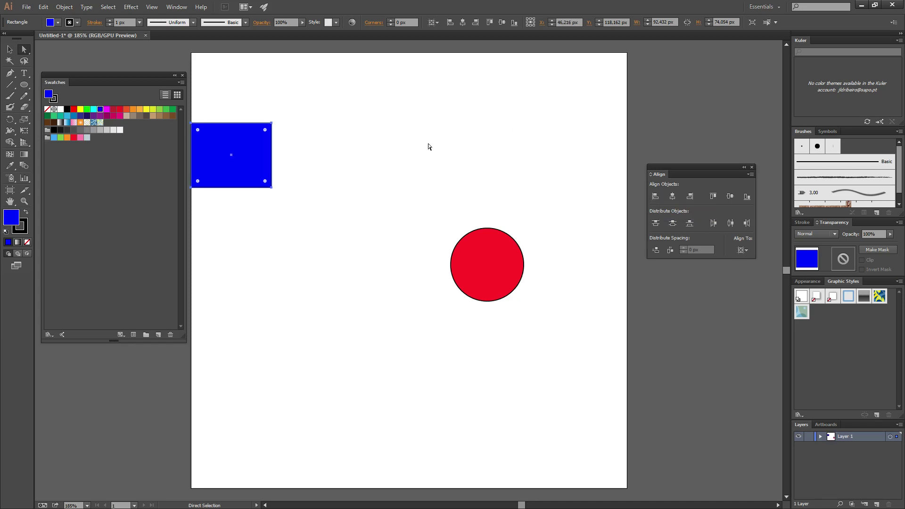
- Align the blue rectangle to the horizontal center of the artboard
{"action": "left_click", "coordinate": [329, 131]}
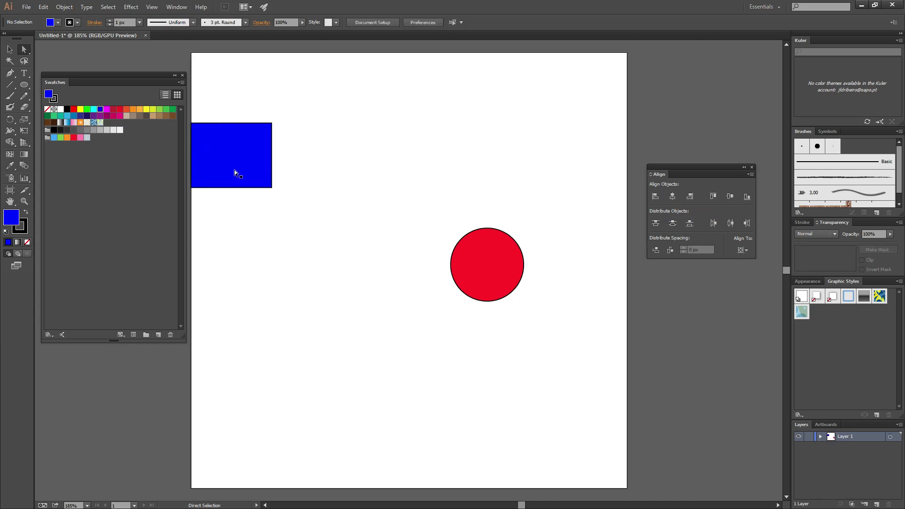
{"action": "left_click", "coordinate": [202, 149]}
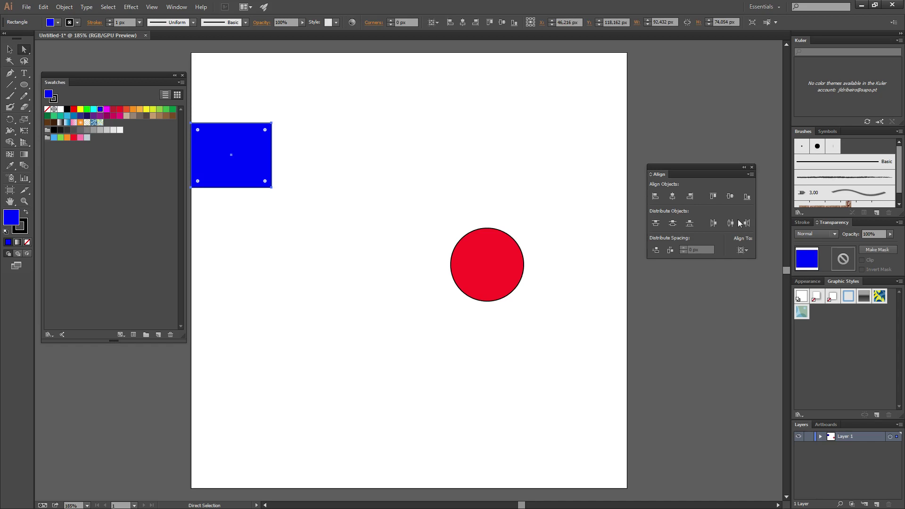
{"action": "left_click", "coordinate": [672, 198]}
- Move the red circle to the lower right area of the artboard, and lock and hide its path
{"action": "left_click_drag", "start_coordinate": [494, 249], "coordinate": [569, 397]}
{"action": "left_click", "coordinate": [821, 437]}
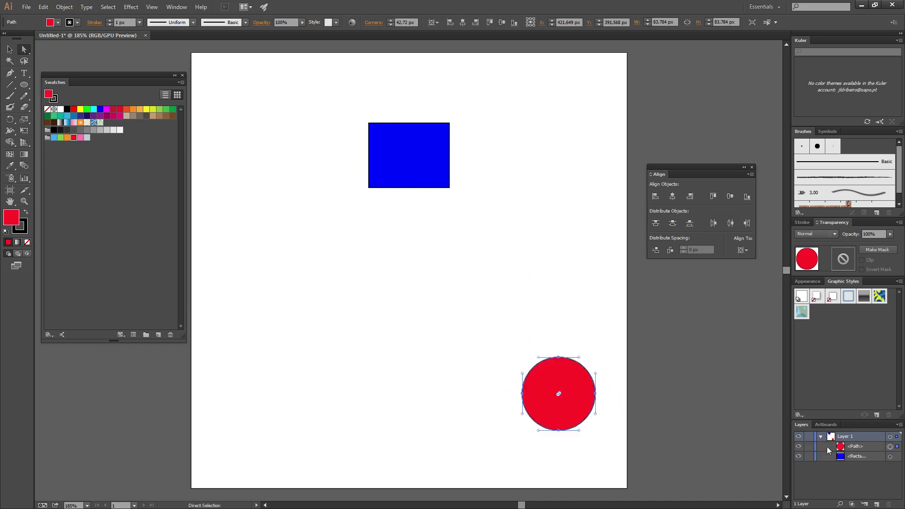
{"action": "left_click", "coordinate": [809, 446]}
{"action": "left_click", "coordinate": [798, 446]}
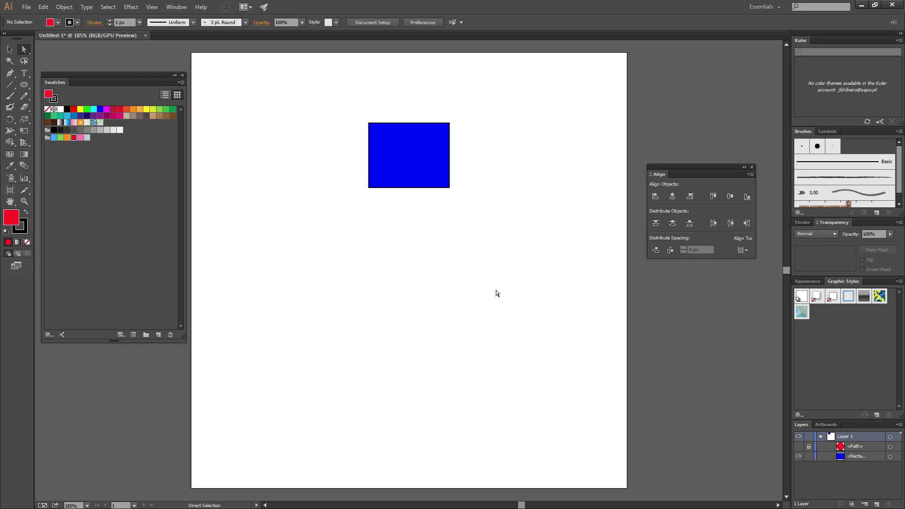
- Collapse the Swatches panel to an icon and move the Align panel higher beside the artboard
{"action": "left_click", "coordinate": [410, 167]}
{"action": "left_click", "coordinate": [387, 99]}
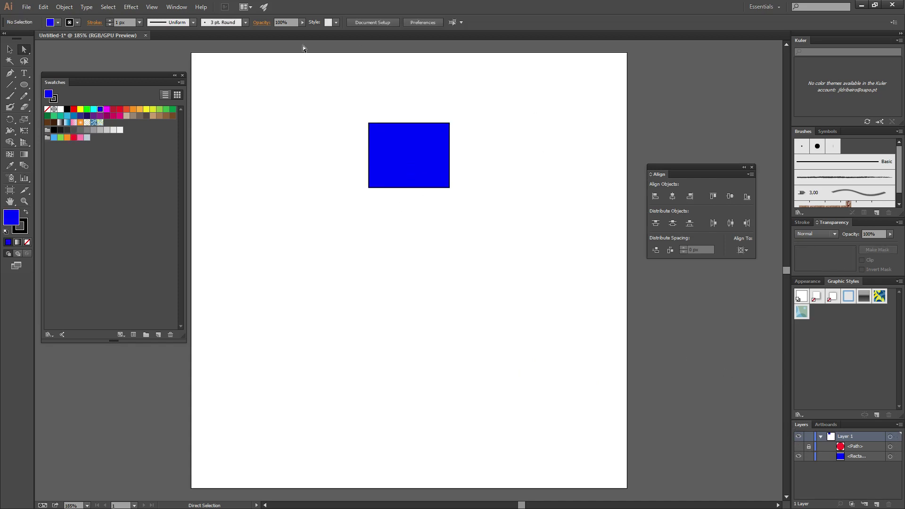
{"action": "left_click", "coordinate": [176, 75]}
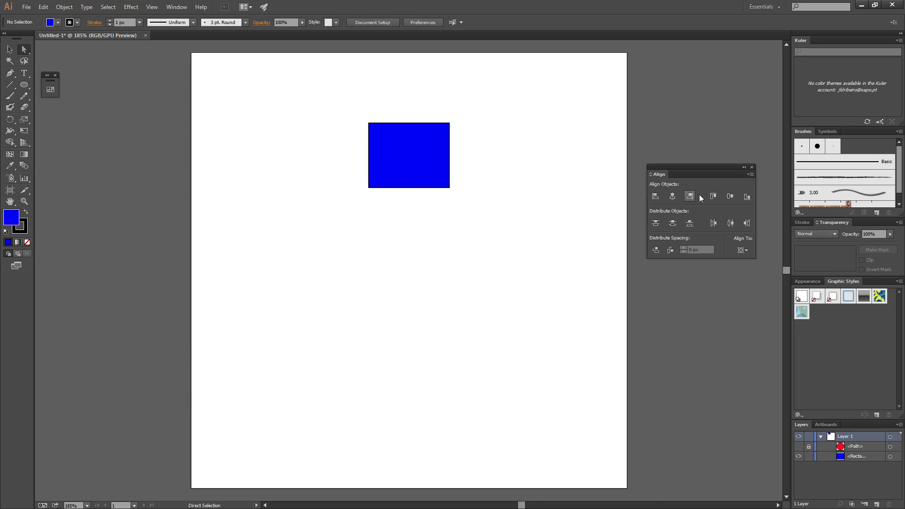
{"action": "left_click_drag", "start_coordinate": [701, 173], "coordinate": [727, 121]}
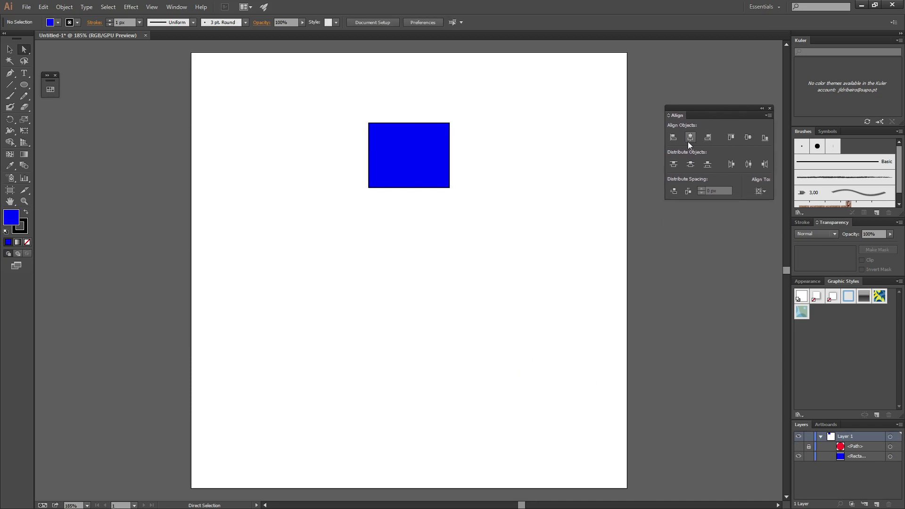
- Align the blue rectangle to the left edge, the horizontal center and finally the right edge of the artboard
{"action": "key", "text": "ctrl+a"}
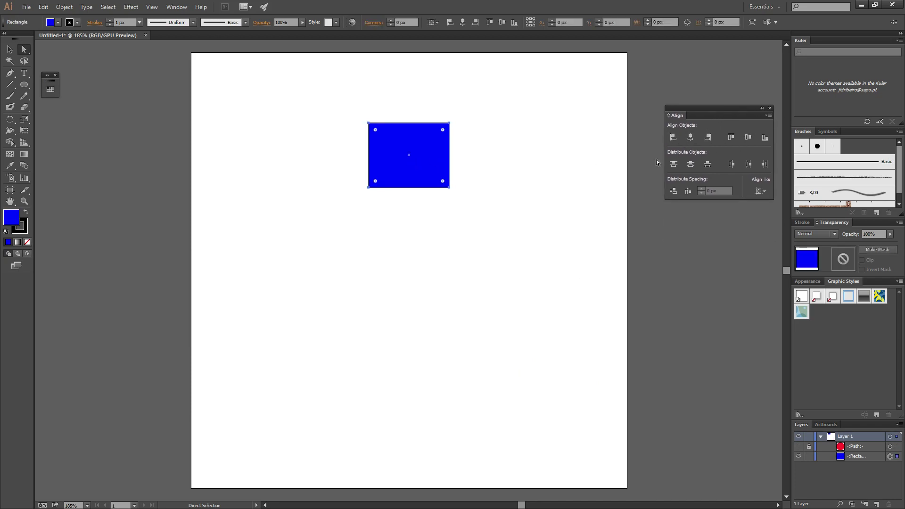
{"action": "left_click", "coordinate": [673, 137]}
{"action": "left_click", "coordinate": [690, 138]}
{"action": "left_click", "coordinate": [708, 138]}
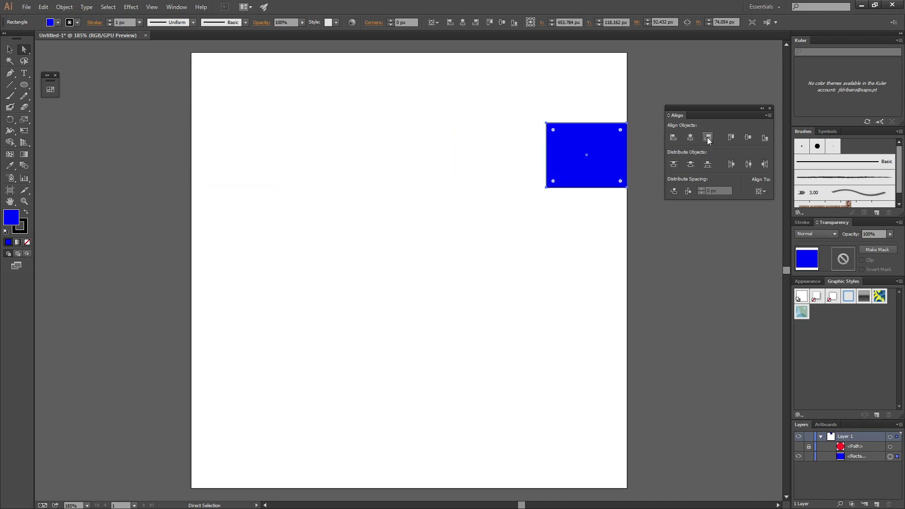
- Align the blue rectangle to the horizontal center, the top edge and finally the vertical center of the artboard
{"action": "left_click", "coordinate": [690, 137]}
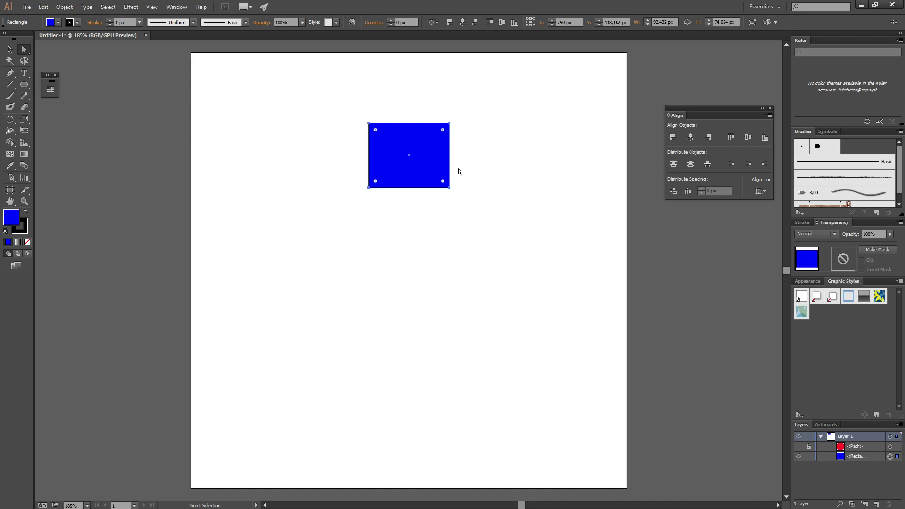
{"action": "left_click", "coordinate": [731, 138]}
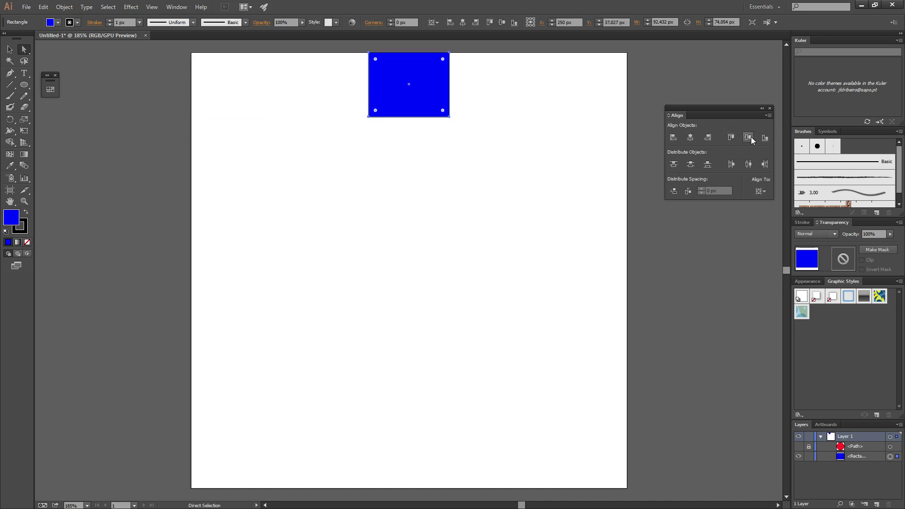
{"action": "left_click", "coordinate": [748, 138]}
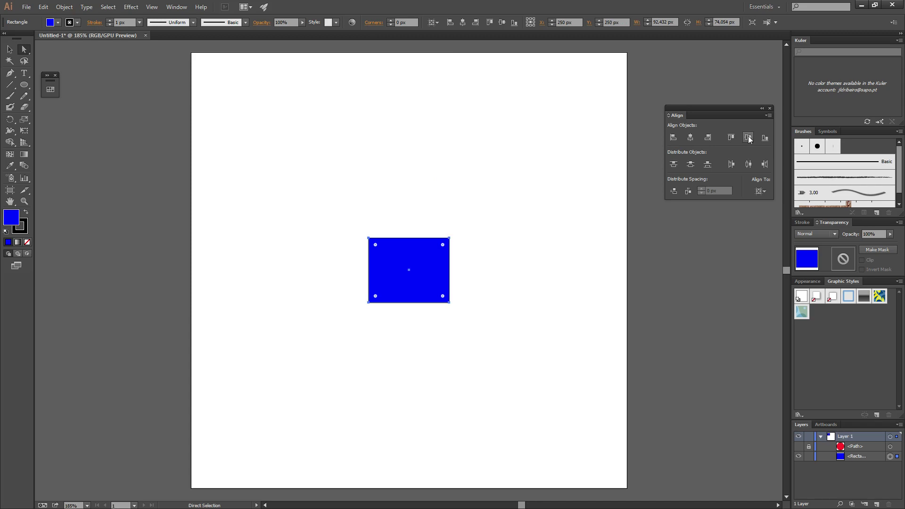
- Cycle the blue rectangle through left, horizontal center and right artboard alignment, finishing against the right edge
{"action": "left_click", "coordinate": [673, 138]}
{"action": "left_click", "coordinate": [709, 137]}
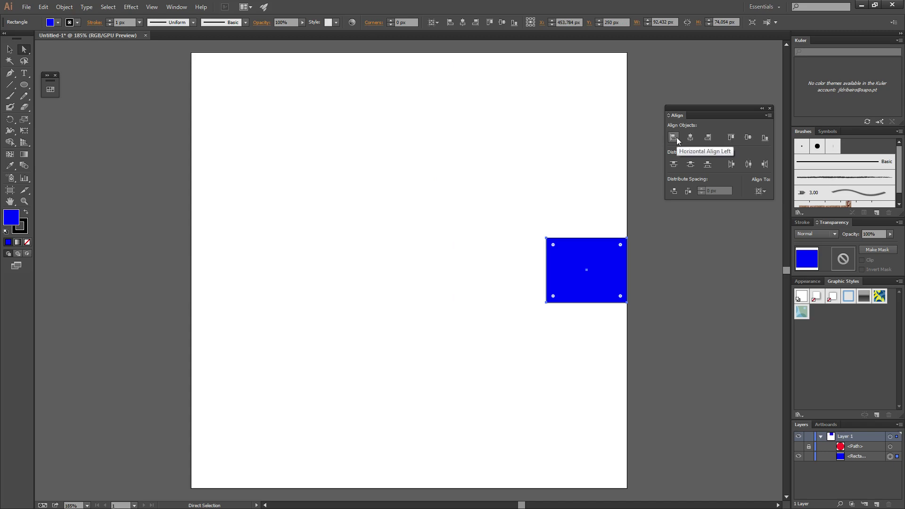
{"action": "left_click", "coordinate": [691, 138]}
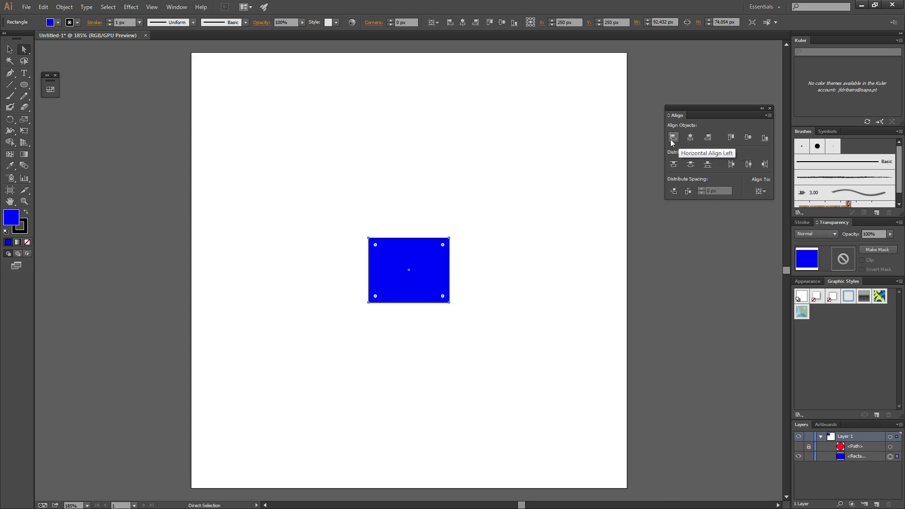
{"action": "left_click", "coordinate": [672, 138]}
{"action": "left_click", "coordinate": [691, 138]}
{"action": "left_click", "coordinate": [708, 138]}
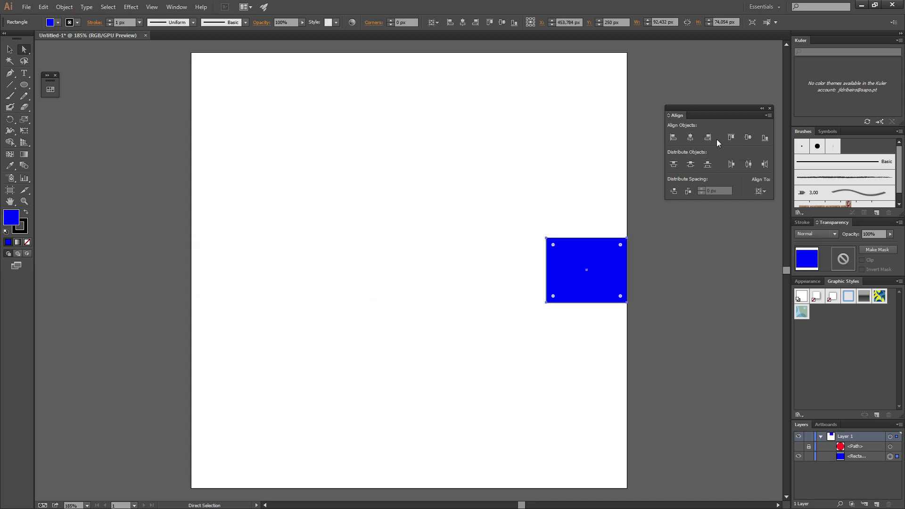
- Align the blue rectangle vertically to the artboard's top, center and bottom, and finish in its lower left corner
{"action": "left_click", "coordinate": [730, 138]}
{"action": "left_click", "coordinate": [749, 137]}
{"action": "left_click", "coordinate": [766, 138]}
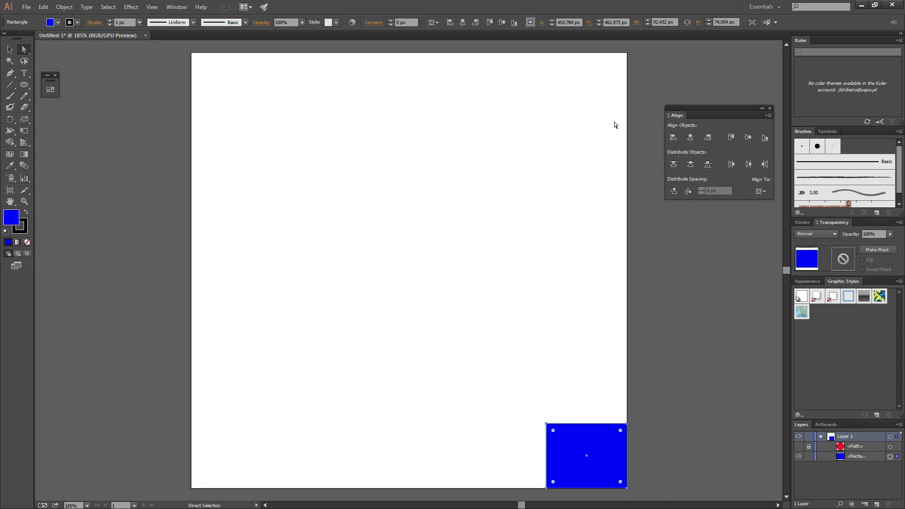
{"action": "left_click", "coordinate": [673, 137]}
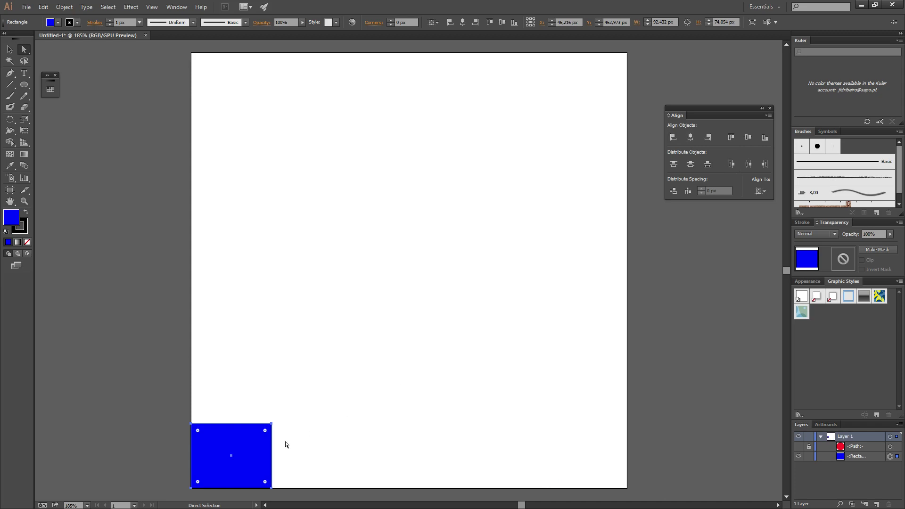
- Move the blue rectangle to the upper right area, align it to the artboard's left edge, and move it to about X 314 px, Y 163 px
{"action": "left_click_drag", "start_coordinate": [240, 434], "coordinate": [537, 153]}
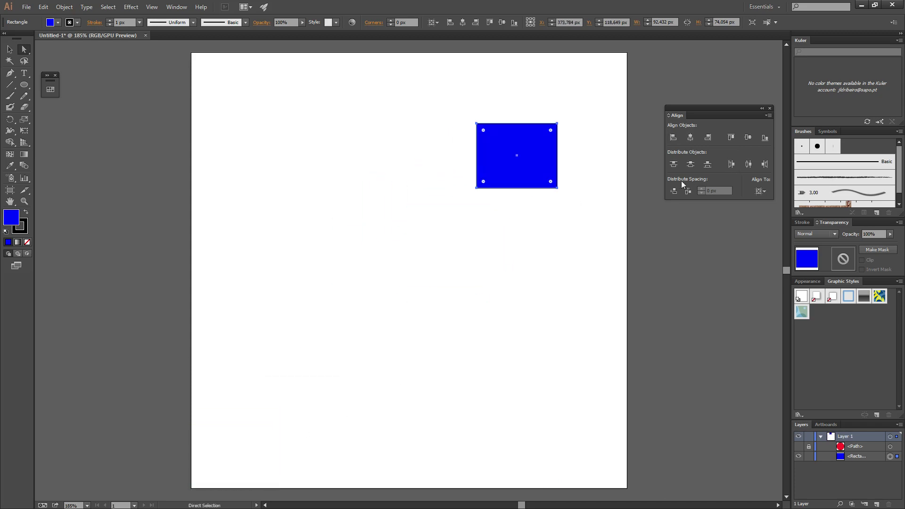
{"action": "left_click", "coordinate": [673, 139]}
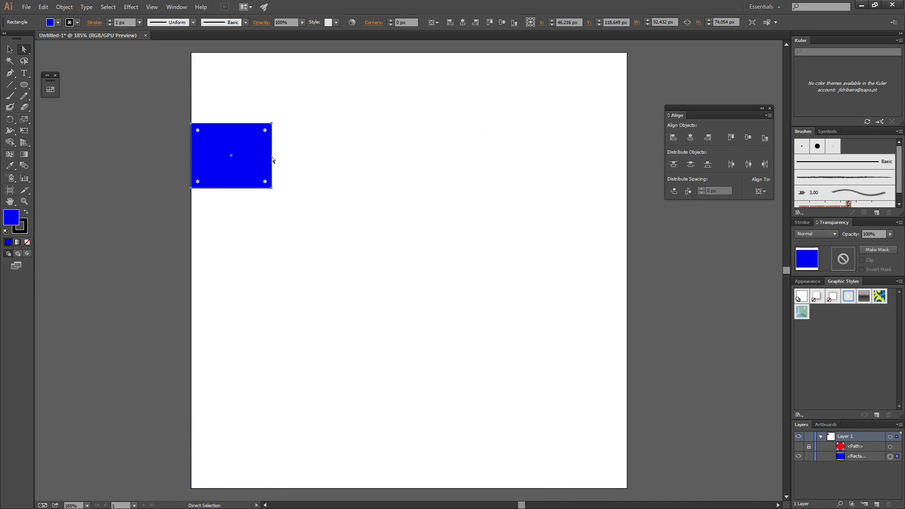
{"action": "mouse_move", "coordinate": [262, 157]}
{"action": "left_mouse_down"}
{"action": "mouse_move", "coordinate": [497, 168]}
{"action": "mouse_move", "coordinate": [497, 198]}
{"action": "left_mouse_up"}
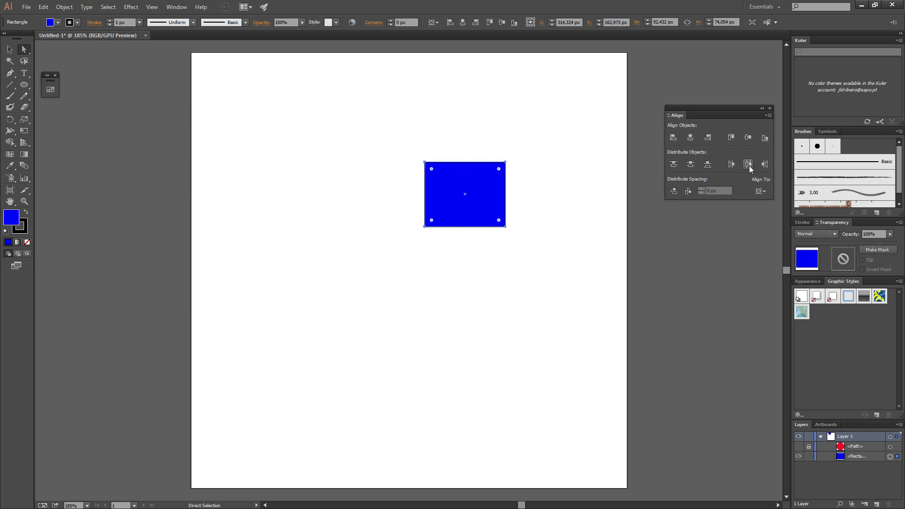
- Show and unlock the red circle's path, and align both shapes to the left edge of the artboard
{"action": "left_click", "coordinate": [804, 446]}
{"action": "left_click_drag", "start_coordinate": [403, 134], "coordinate": [680, 406]}
{"action": "left_click", "coordinate": [672, 138]}
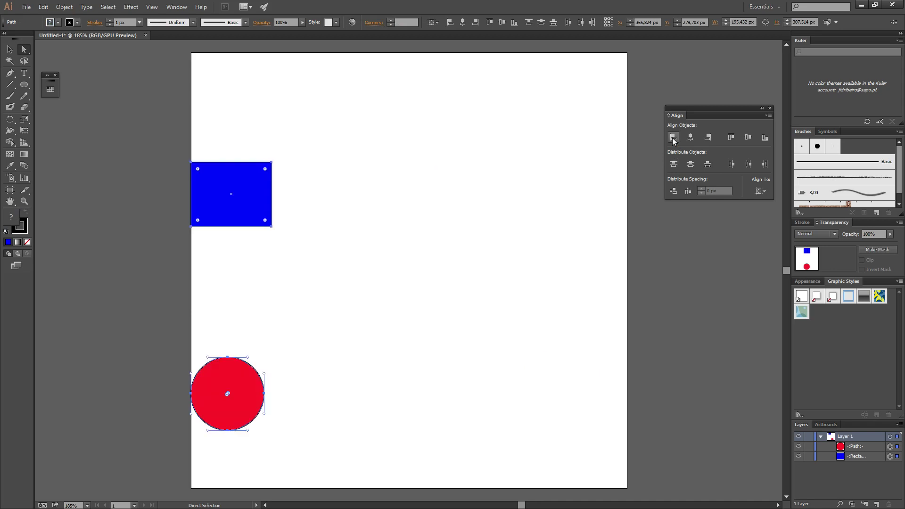
- Move both shapes to the upper middle of the artboard and place the red circle just below the blue rectangle, offset slightly to its right
{"action": "left_click", "coordinate": [336, 327]}
{"action": "left_click_drag", "start_coordinate": [332, 461], "coordinate": [84, 151]}
{"action": "left_click_drag", "start_coordinate": [211, 362], "coordinate": [418, 299]}
{"action": "left_click", "coordinate": [495, 236]}
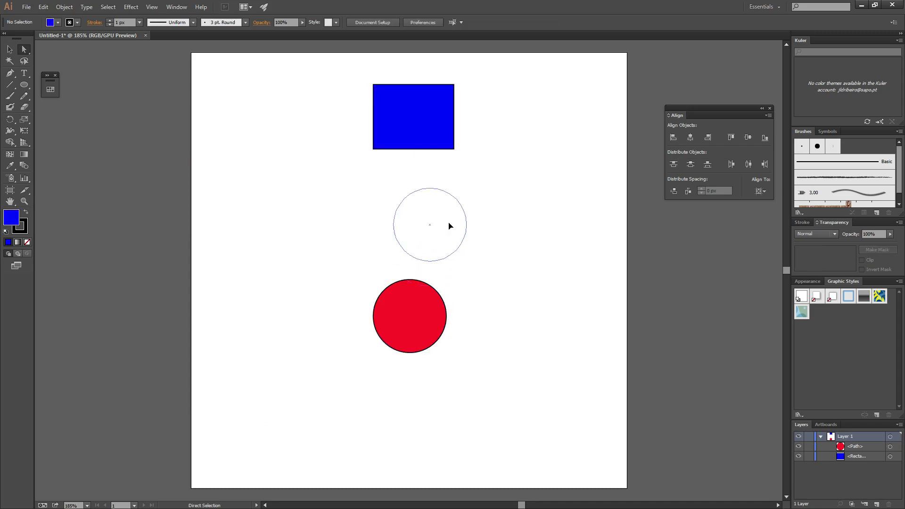
{"action": "left_click", "coordinate": [449, 231]}
{"action": "left_click", "coordinate": [658, 196]}
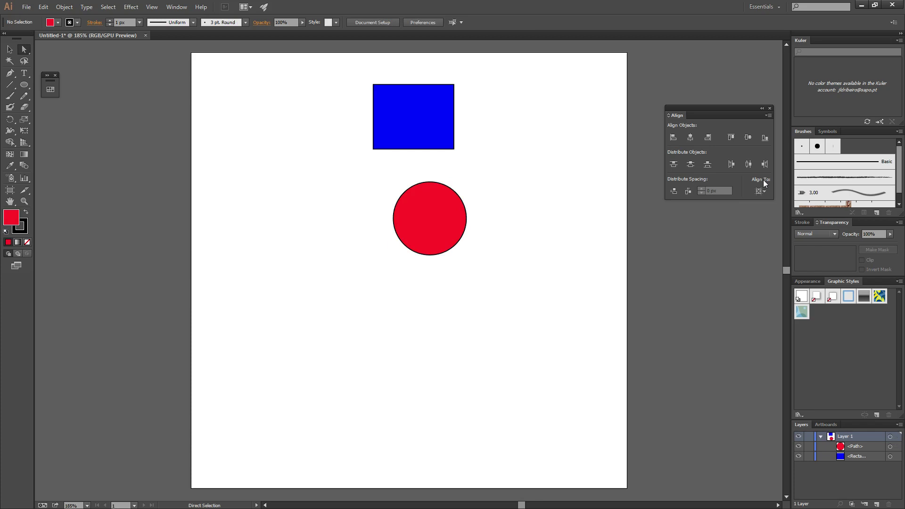
- Set the alignment reference to Align to Selection with the blue rectangle selected
{"action": "left_click", "coordinate": [765, 193]}
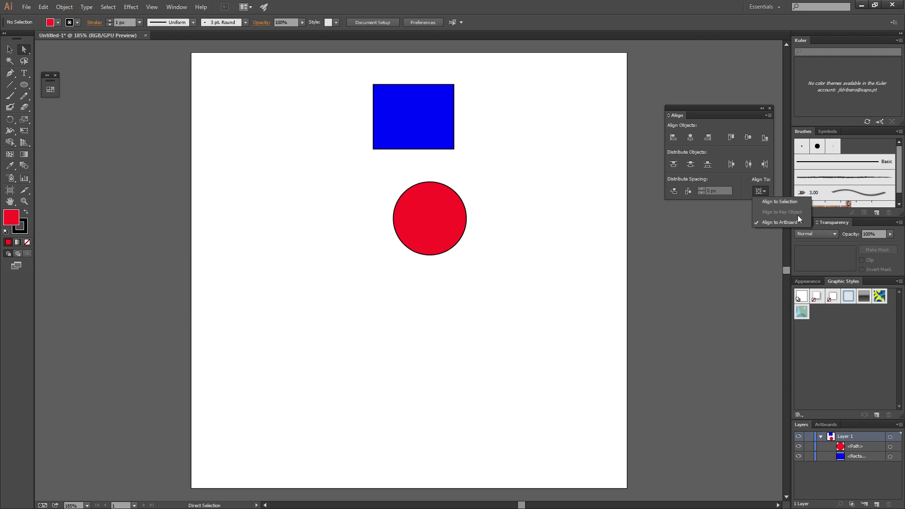
{"action": "left_click", "coordinate": [402, 114]}
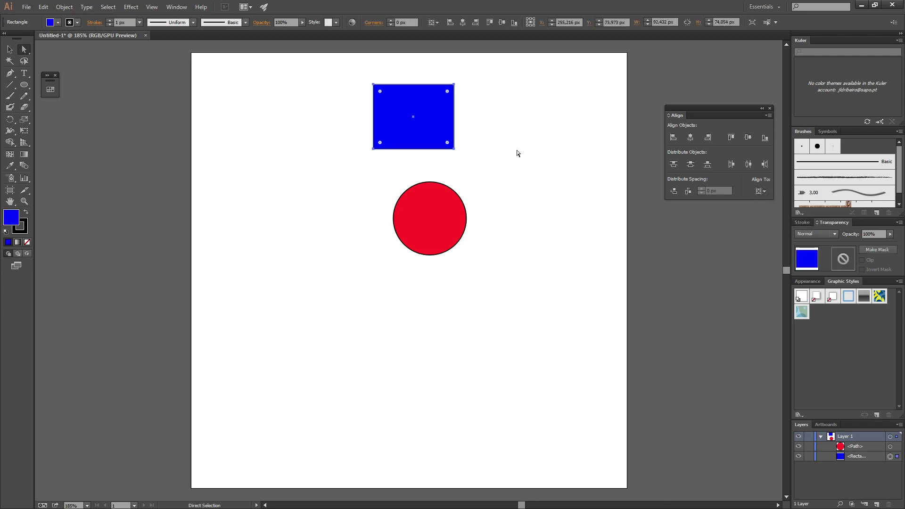
{"action": "left_click", "coordinate": [760, 192]}
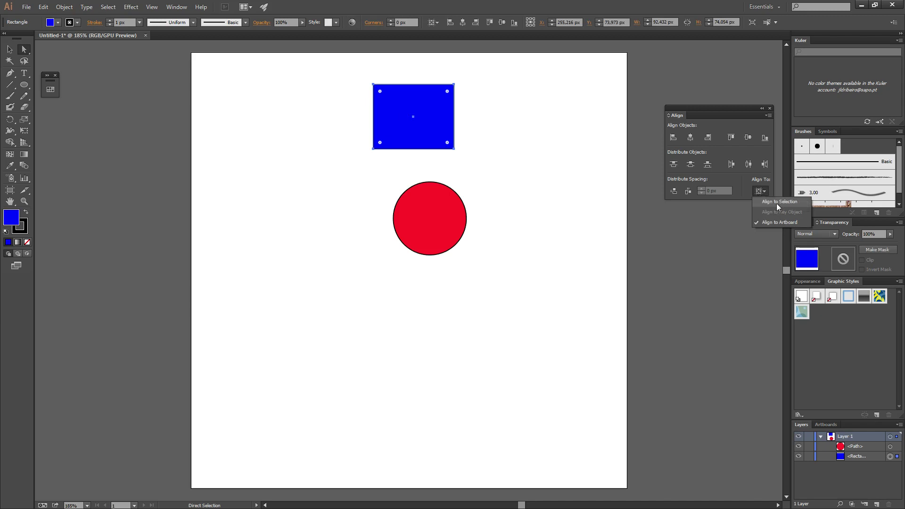
{"action": "left_click", "coordinate": [776, 202]}
- Align the left edges of the blue rectangle and the red circle relative to the selection
{"action": "left_click", "coordinate": [343, 69]}
{"action": "left_click_drag", "start_coordinate": [342, 69], "coordinate": [561, 280]}
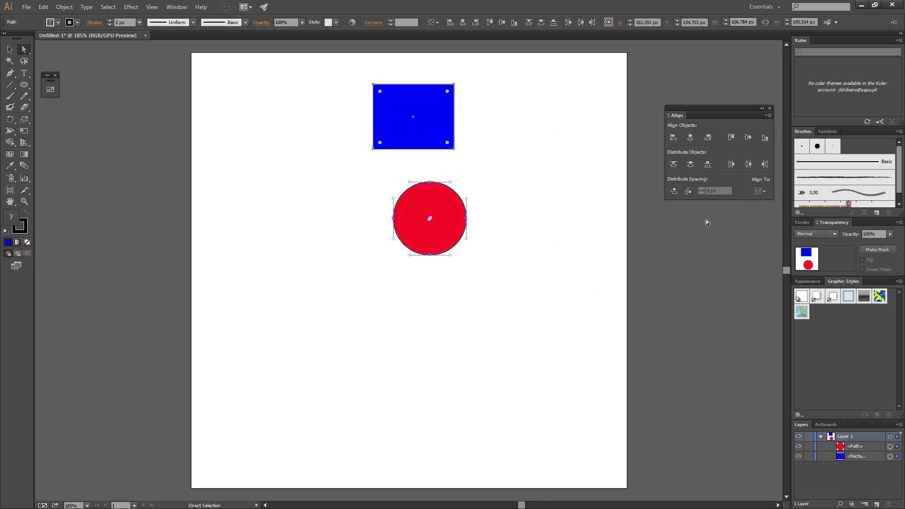
{"action": "left_click", "coordinate": [673, 137]}
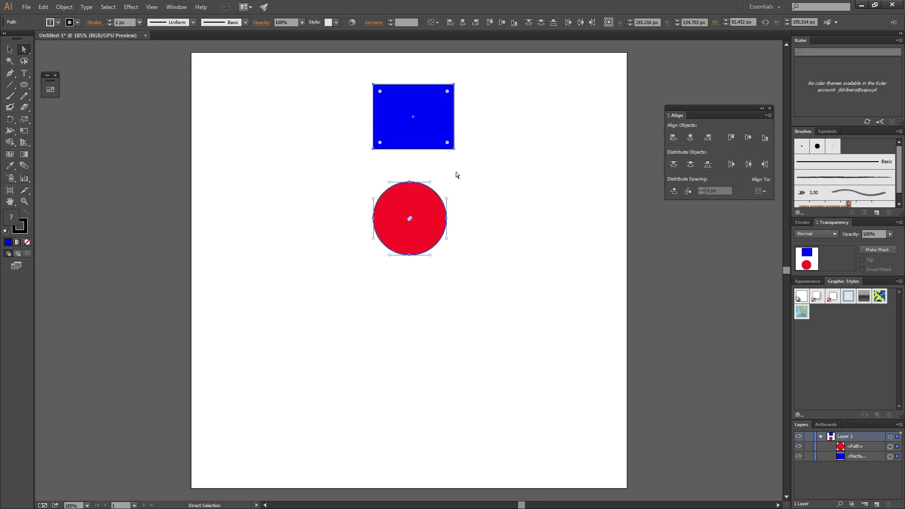
{"action": "left_click", "coordinate": [443, 163]}
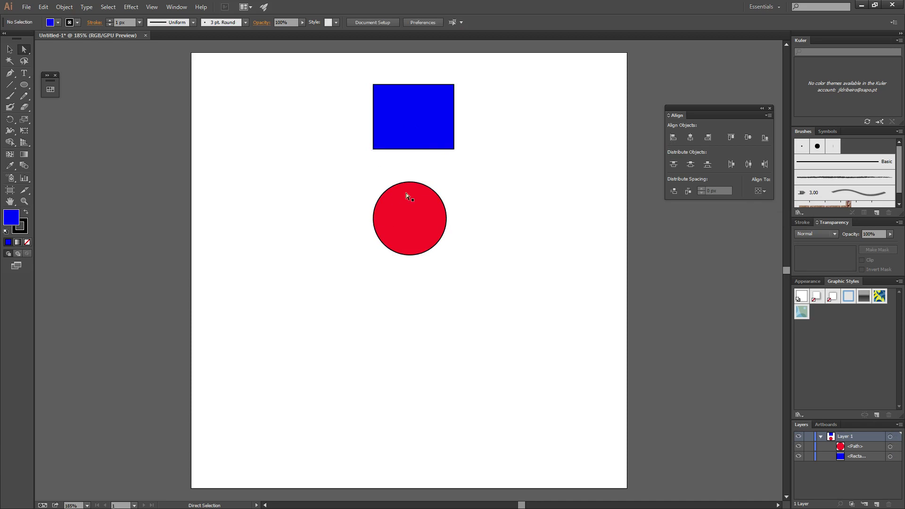
- Make three copies of the blue rectangle and stagger them across the middle and lower part of the artboard
{"action": "left_click", "coordinate": [410, 138]}
{"action": "left_click_drag", "start_coordinate": [411, 139], "coordinate": [357, 315]}
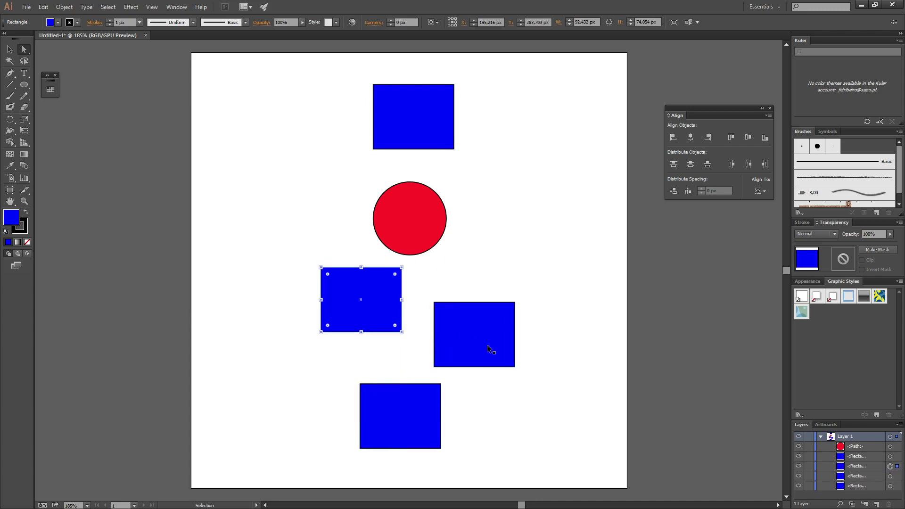
{"action": "left_click_drag", "start_coordinate": [475, 335], "coordinate": [487, 358]}
{"action": "left_click_drag", "start_coordinate": [370, 305], "coordinate": [314, 262]}
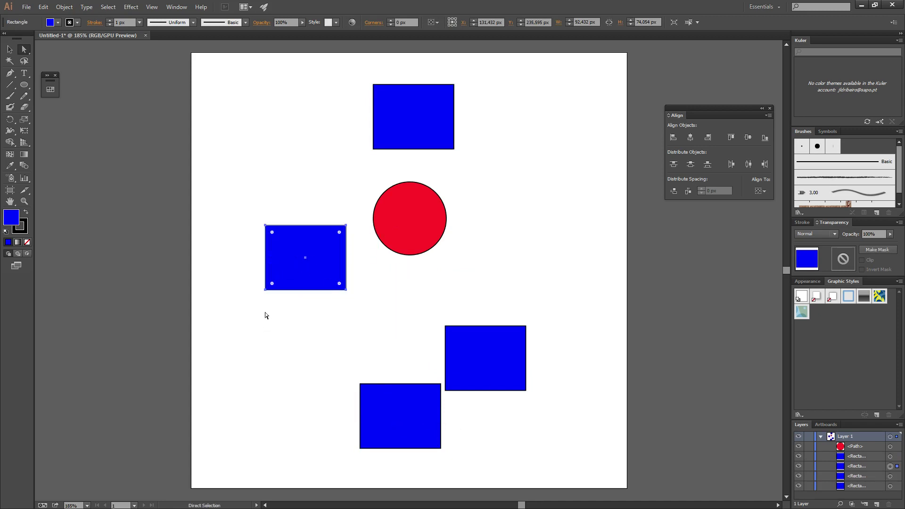
{"action": "left_click_drag", "start_coordinate": [396, 422], "coordinate": [399, 445]}
- Select the three staggered rectangle copies together, leaving out the original rectangle and the circle
{"action": "left_click", "coordinate": [313, 263]}
{"action": "left_click", "coordinate": [478, 377], "text": "ctrl"}
{"action": "left_click", "coordinate": [307, 261], "text": "ctrl"}
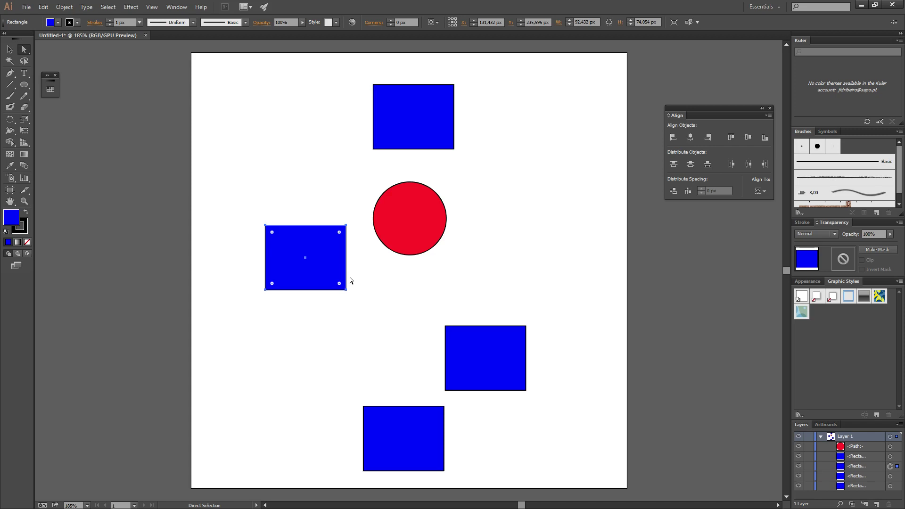
{"action": "left_click", "coordinate": [472, 356], "text": "shift"}
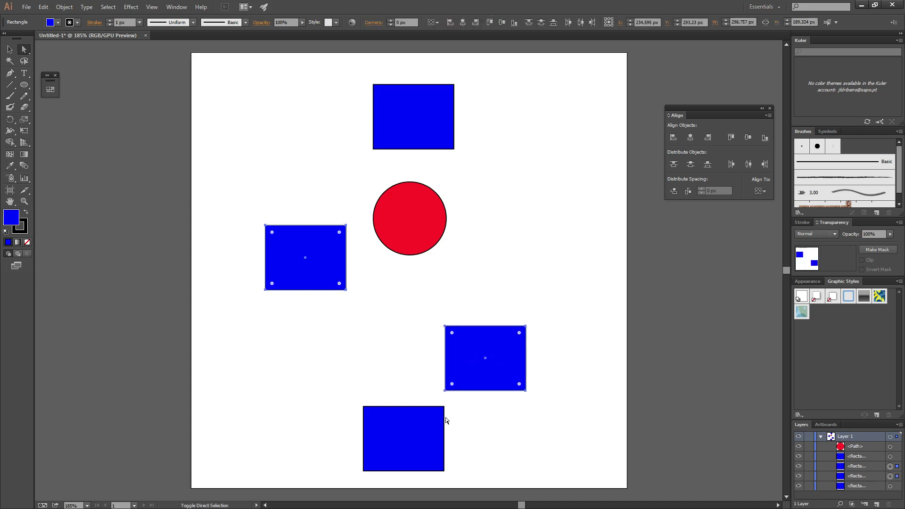
{"action": "left_click", "coordinate": [400, 436], "text": "shift"}
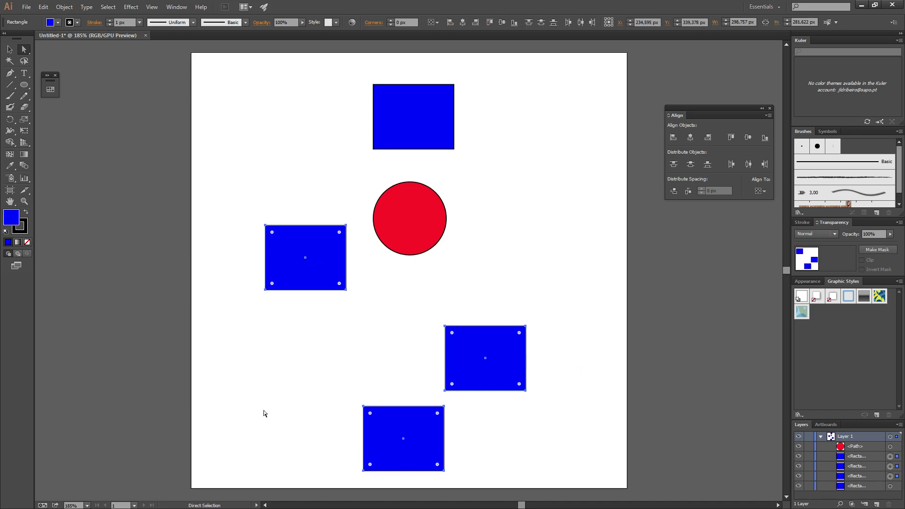
- Left-align the three selected rectangles using Align to Selection, and undo the alignment
{"action": "left_click", "coordinate": [761, 191]}
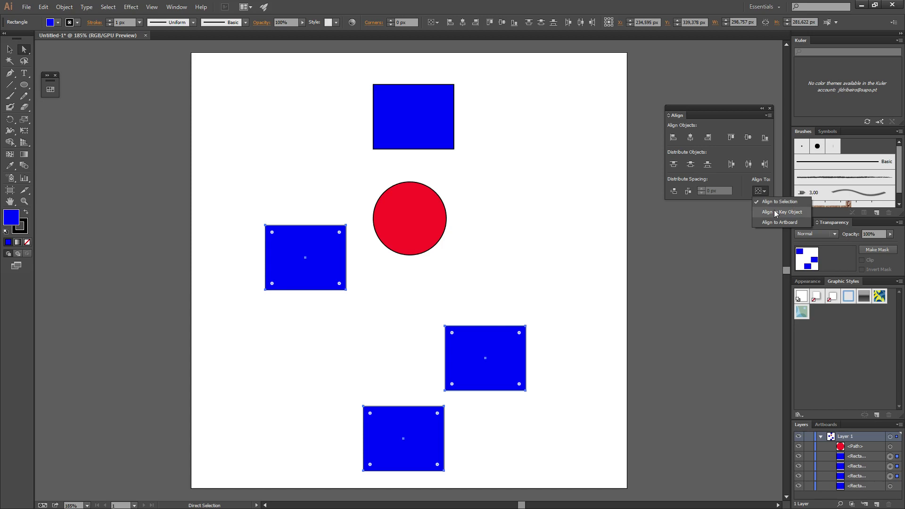
{"action": "left_click", "coordinate": [775, 201]}
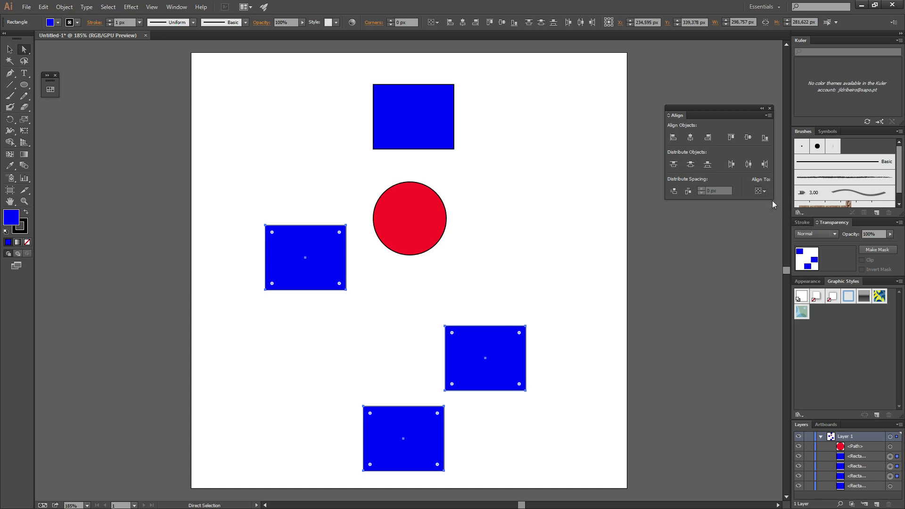
{"action": "left_click", "coordinate": [672, 138]}
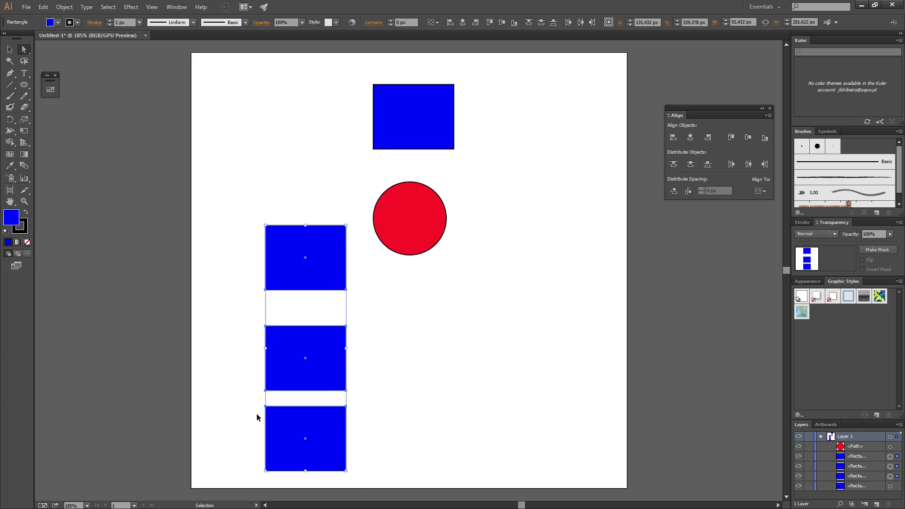
{"action": "key", "text": "ctrl+z"}
- Left-align the three selected rectangles to the bottom one using Align to Key Object, and undo the change
{"action": "left_click", "coordinate": [761, 191]}
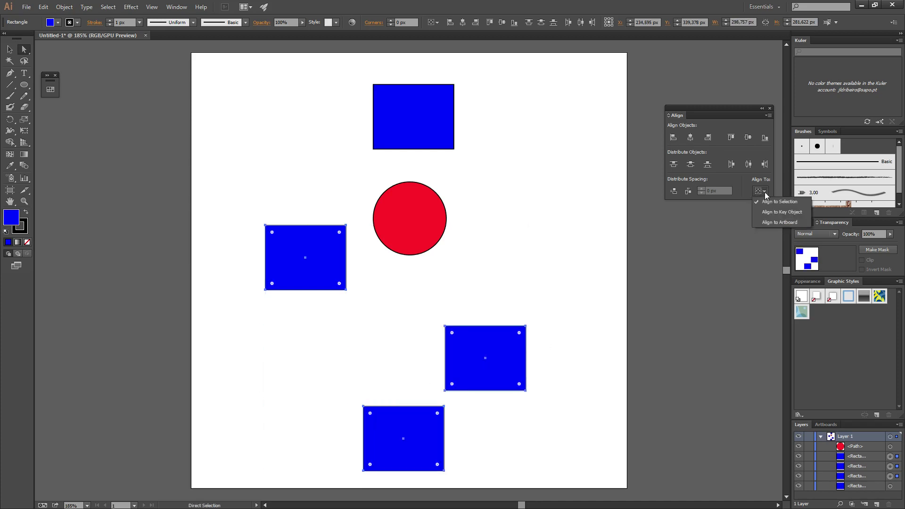
{"action": "left_click", "coordinate": [783, 215]}
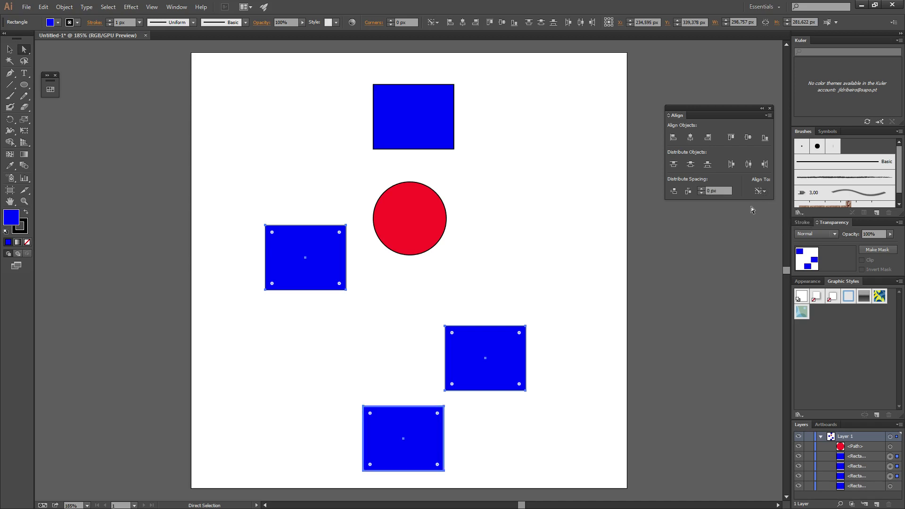
{"action": "left_click", "coordinate": [673, 138]}
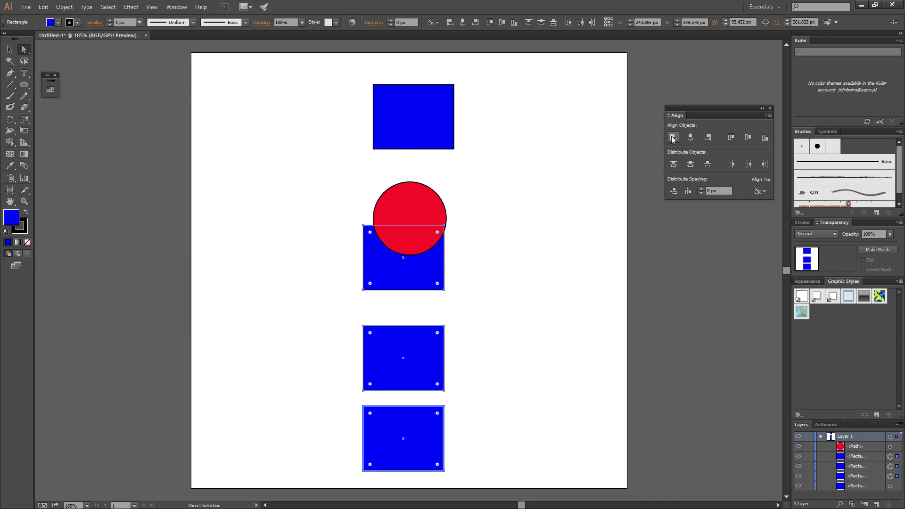
{"action": "key", "text": "ctrl+z"}
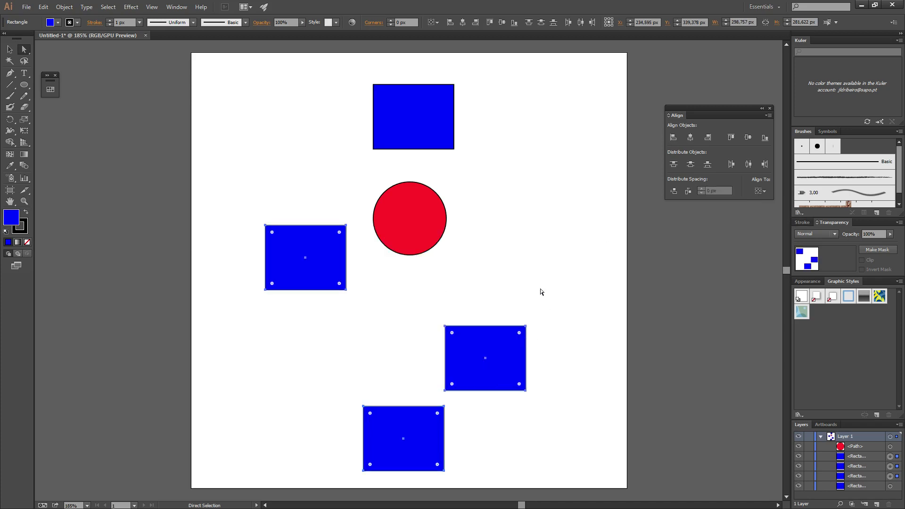
- Left-align the three selected rectangles, and move the middle one to the right, to about X 337 px, Y 303 px
{"action": "left_click", "coordinate": [672, 140]}
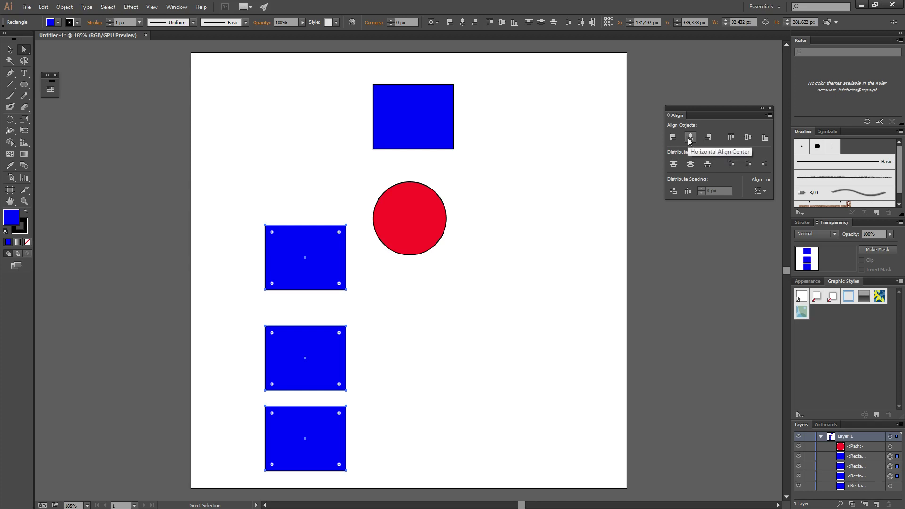
{"action": "left_click", "coordinate": [489, 303]}
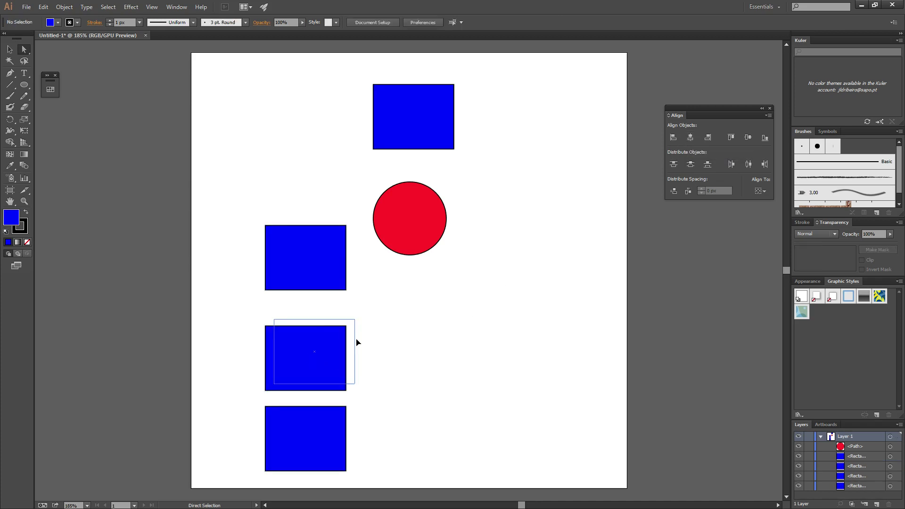
{"action": "left_click_drag", "start_coordinate": [344, 366], "coordinate": [524, 323]}
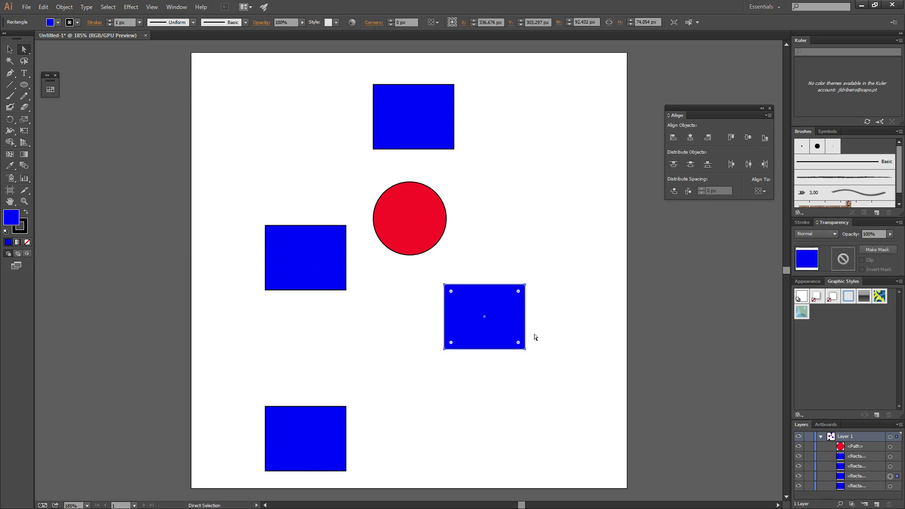
{"action": "left_click", "coordinate": [417, 146]}
{"action": "left_click", "coordinate": [505, 354]}
{"action": "left_click_drag", "start_coordinate": [505, 355], "coordinate": [544, 315]}
{"action": "left_click", "coordinate": [551, 309]}
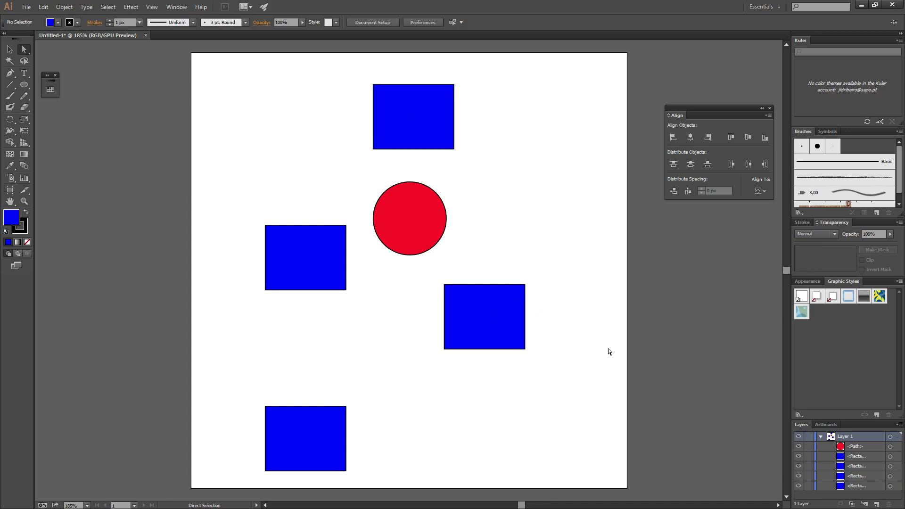
- Select the circle and all four rectangles, right-align them to the circle using Align to Key Object, and undo the alignment
{"action": "left_click", "coordinate": [501, 324]}
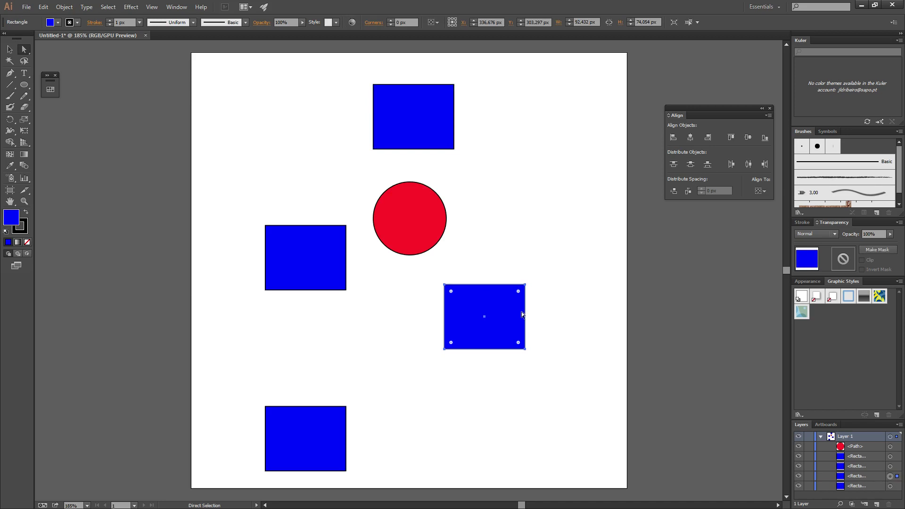
{"action": "left_click", "coordinate": [411, 218], "text": "shift"}
{"action": "left_click", "coordinate": [416, 121], "text": "shift"}
{"action": "left_click", "coordinate": [324, 239], "text": "shift"}
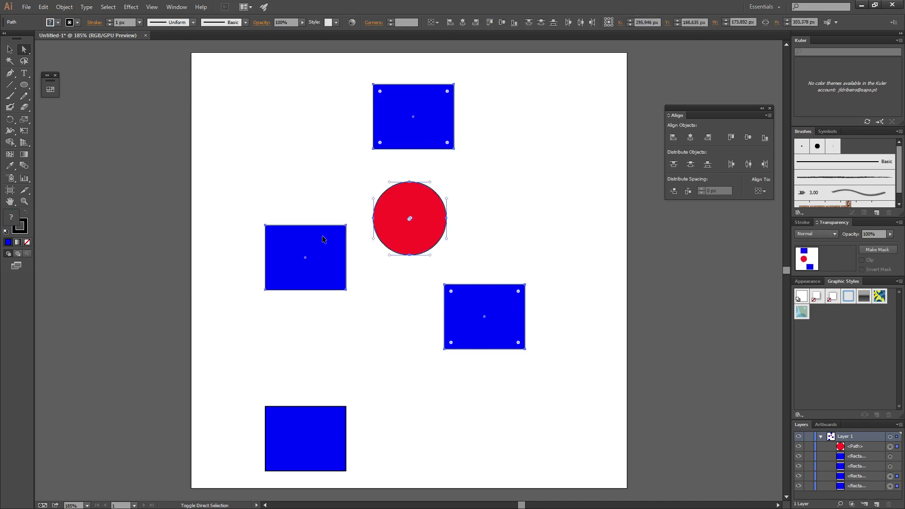
{"action": "left_click", "coordinate": [329, 455], "text": "shift"}
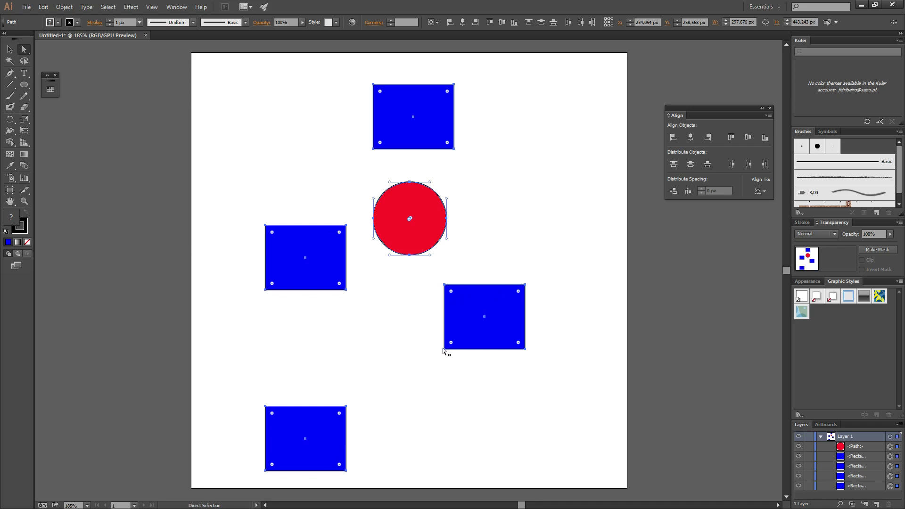
{"action": "left_click", "coordinate": [760, 191]}
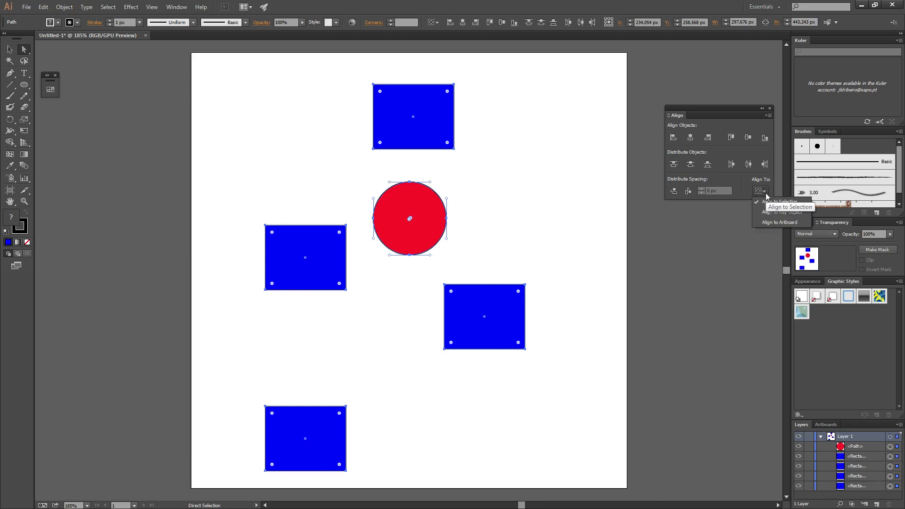
{"action": "left_click", "coordinate": [782, 212]}
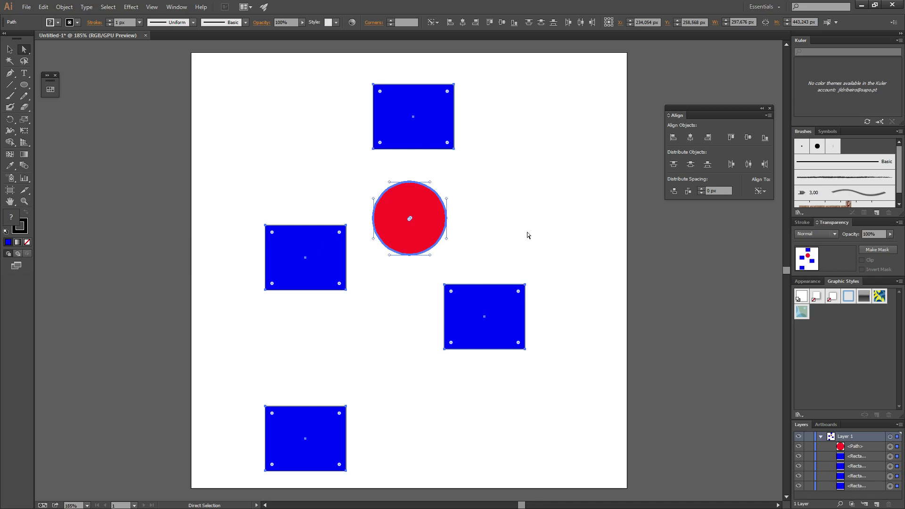
{"action": "left_click", "coordinate": [708, 138]}
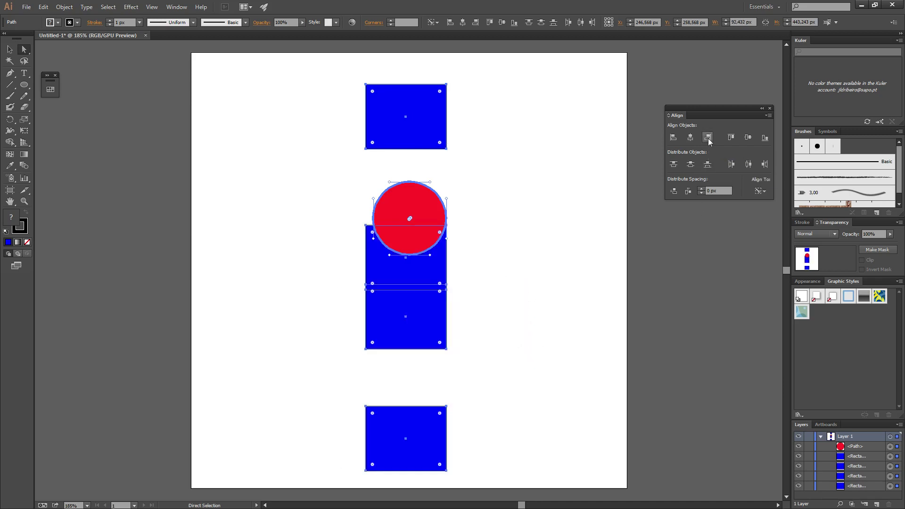
{"action": "key", "text": "ctrl+z"}
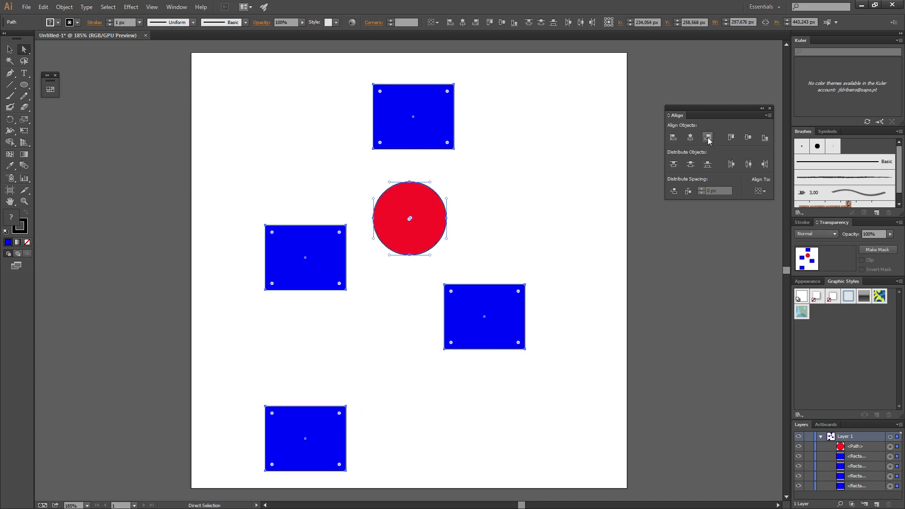
- Right-align the five selected shapes using Align to Selection, undo the alignment, and deselect everything
{"action": "left_click", "coordinate": [708, 138]}
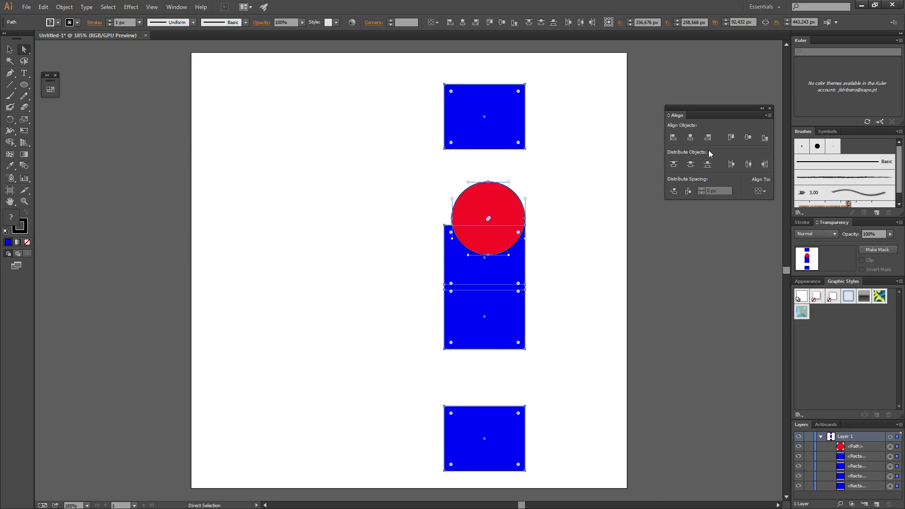
{"action": "key", "text": "ctrl+z"}
{"action": "left_click", "coordinate": [567, 265]}
- Select the circle and all four rectangles again and right-align them to the selection
{"action": "left_click", "coordinate": [489, 319]}
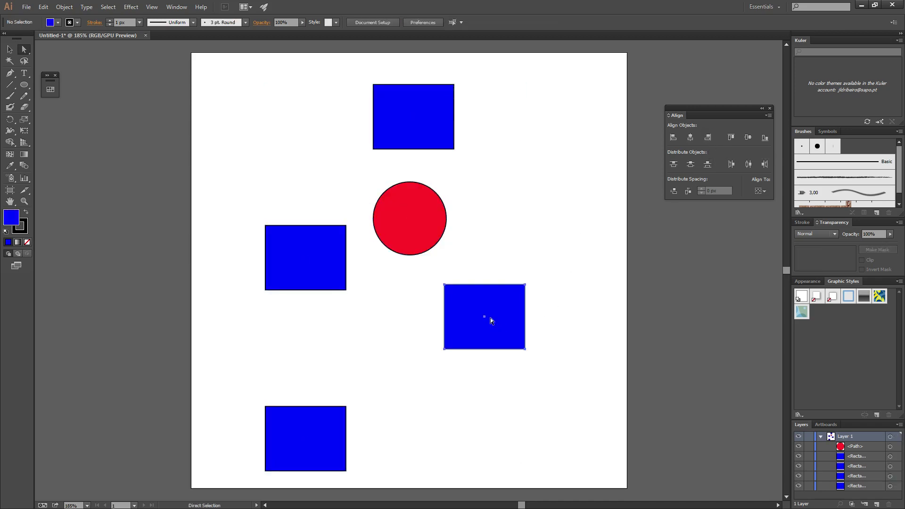
{"action": "left_click", "coordinate": [420, 219], "text": "shift"}
{"action": "left_click", "coordinate": [427, 140], "text": "shift"}
{"action": "left_click", "coordinate": [308, 255], "text": "shift"}
{"action": "left_click", "coordinate": [329, 458], "text": "shift"}
{"action": "left_click", "coordinate": [709, 137]}
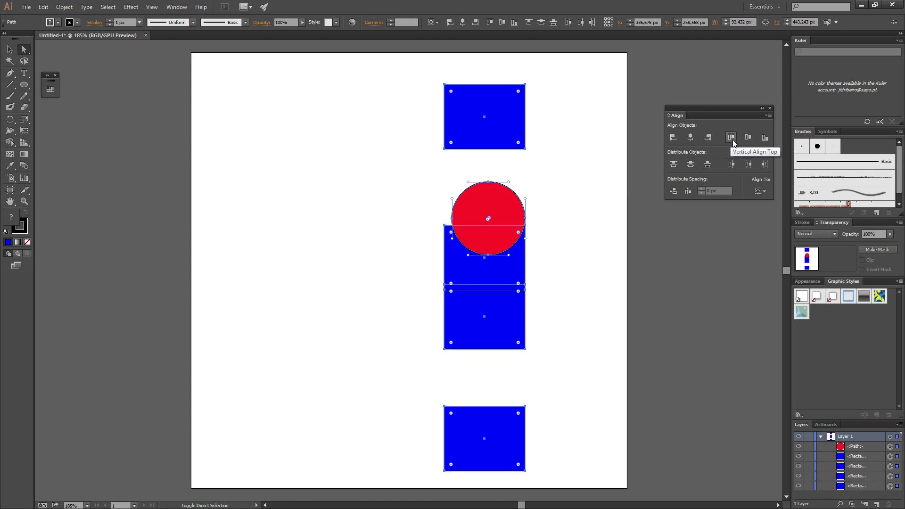
- Try the vertical top alignment on the right-aligned shapes, and undo both the top and the right alignment
{"action": "left_click", "coordinate": [733, 141]}
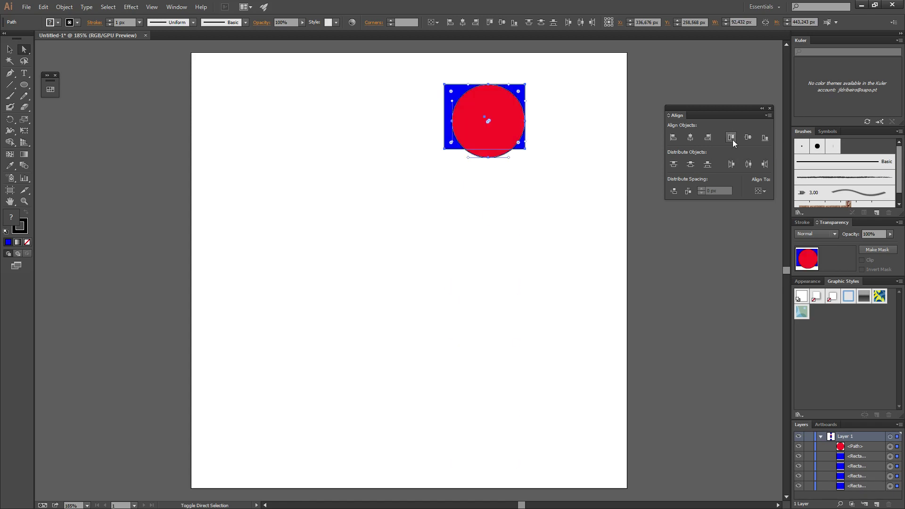
{"action": "key", "text": "ctrl+z"}
{"action": "left_click", "coordinate": [733, 142]}
{"action": "key", "text": "ctrl+z"}
{"action": "key", "text": "ctrl+z"}
{"action": "key", "text": "ctrl+z"}
- Move the rightmost rectangle down and further right, to about X 388 px, Y 333 px
{"action": "key", "text": "a"}
{"action": "left_click", "coordinate": [581, 232]}
{"action": "left_click_drag", "start_coordinate": [508, 328], "coordinate": [553, 355]}
{"action": "left_click", "coordinate": [762, 191]}
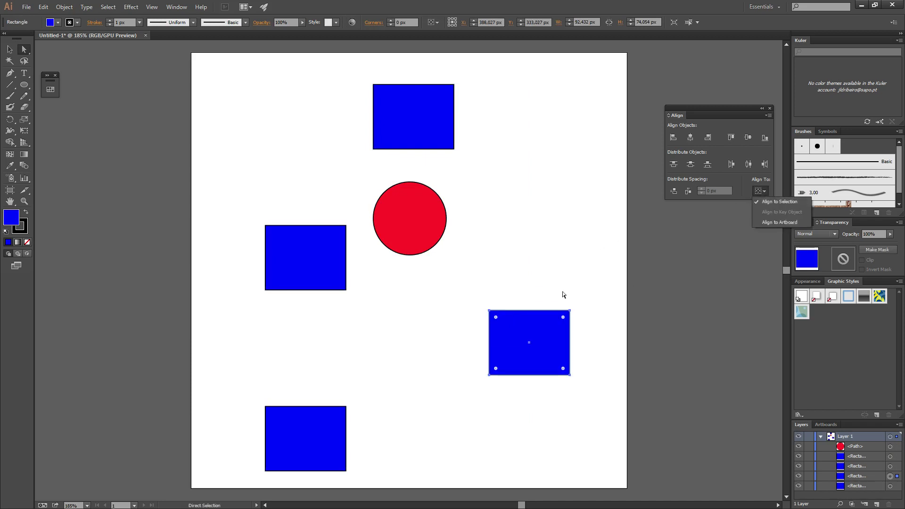
- Select the circle and all four rectangles, and right-align them with the rightmost rectangle using Align to Selection
{"action": "left_click", "coordinate": [560, 332]}
{"action": "left_click", "coordinate": [434, 236], "text": "shift"}
{"action": "left_click", "coordinate": [435, 147], "text": "shift"}
{"action": "left_click", "coordinate": [312, 270], "text": "shift"}
{"action": "left_click", "coordinate": [319, 421], "text": "shift"}
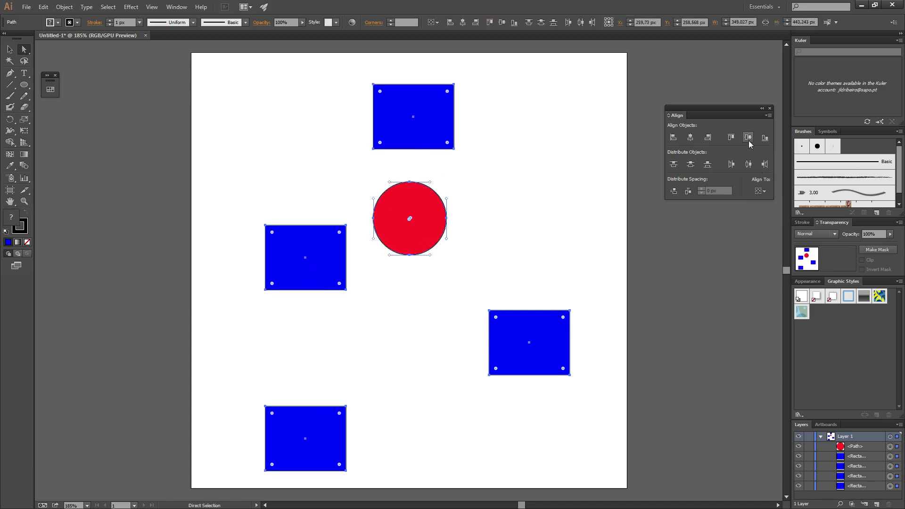
{"action": "left_click", "coordinate": [708, 137]}
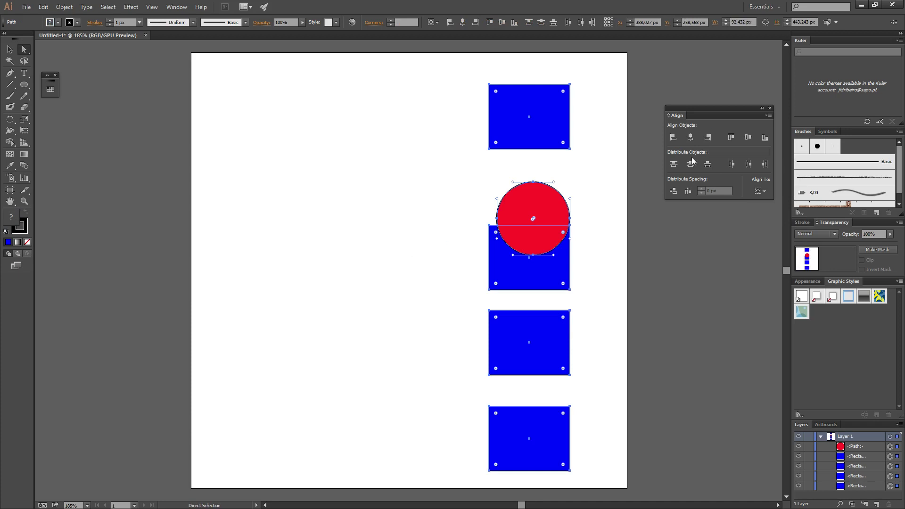
- Stretch the third rectangle leftward to about 167 px wide, and widen the top and bottom rectangles leftward by smaller amounts
{"action": "left_click", "coordinate": [576, 352]}
{"action": "left_click", "coordinate": [517, 344]}
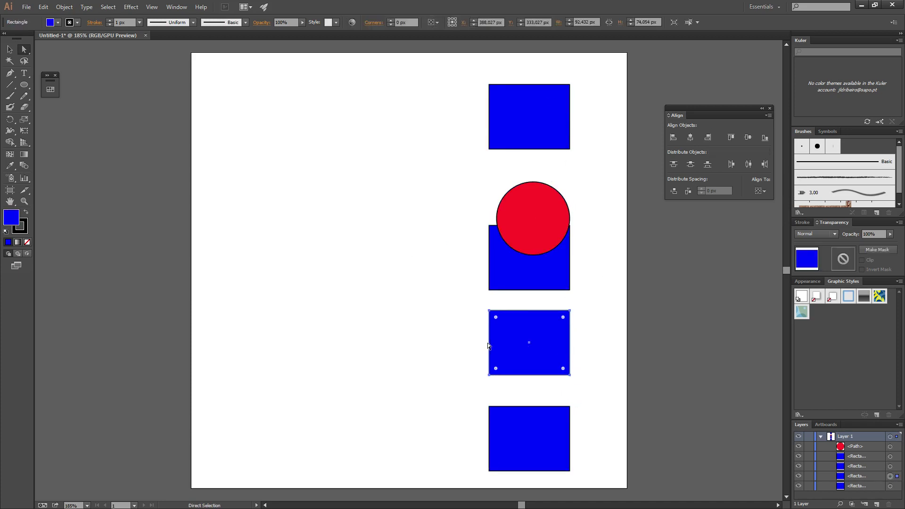
{"action": "key", "text": "v"}
{"action": "left_click_drag", "start_coordinate": [490, 343], "coordinate": [423, 343]}
{"action": "left_click", "coordinate": [517, 130]}
{"action": "left_click_drag", "start_coordinate": [489, 117], "coordinate": [464, 117]}
{"action": "left_click", "coordinate": [519, 453]}
{"action": "left_click_drag", "start_coordinate": [489, 442], "coordinate": [459, 441]}
- Delete the red circle and move the narrow second rectangle up into the gap below the top one
{"action": "left_click", "coordinate": [544, 233]}
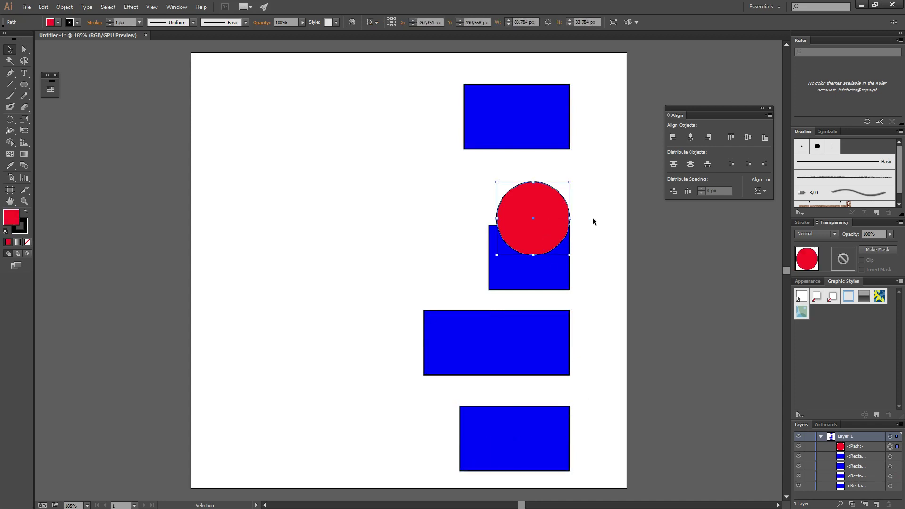
{"action": "key", "text": "Delete"}
{"action": "left_click_drag", "start_coordinate": [530, 257], "coordinate": [532, 223]}
{"action": "left_click", "coordinate": [596, 375]}
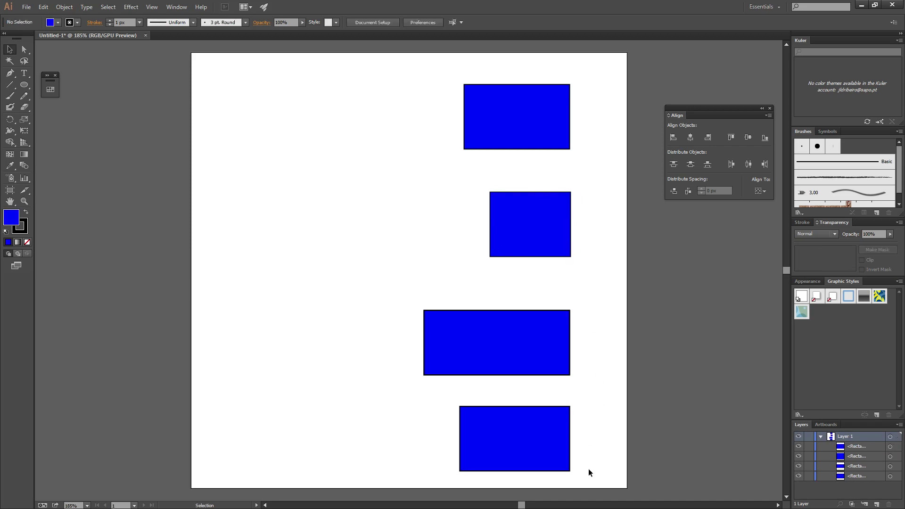
- Select all four rectangles and centre them horizontally, first relative to the selection and again using Align to Artboard
{"action": "left_click_drag", "start_coordinate": [419, 373], "coordinate": [368, 63]}
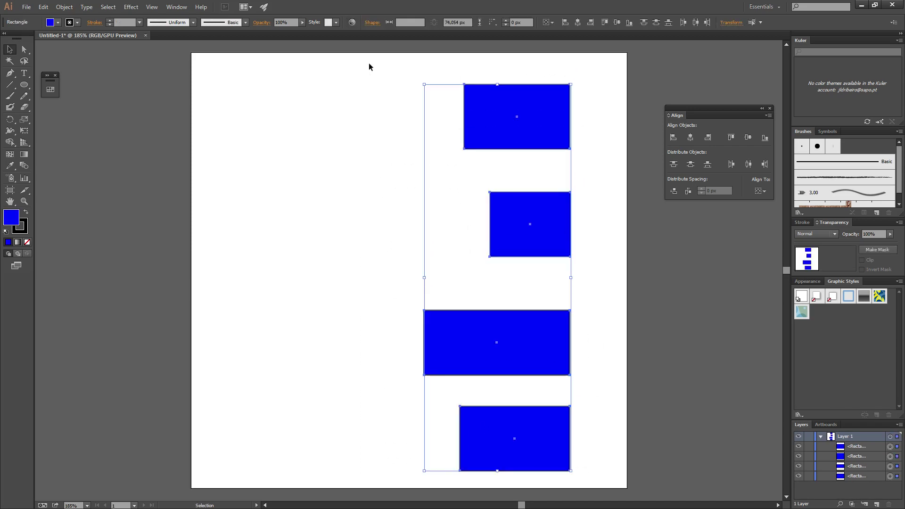
{"action": "left_click", "coordinate": [689, 140]}
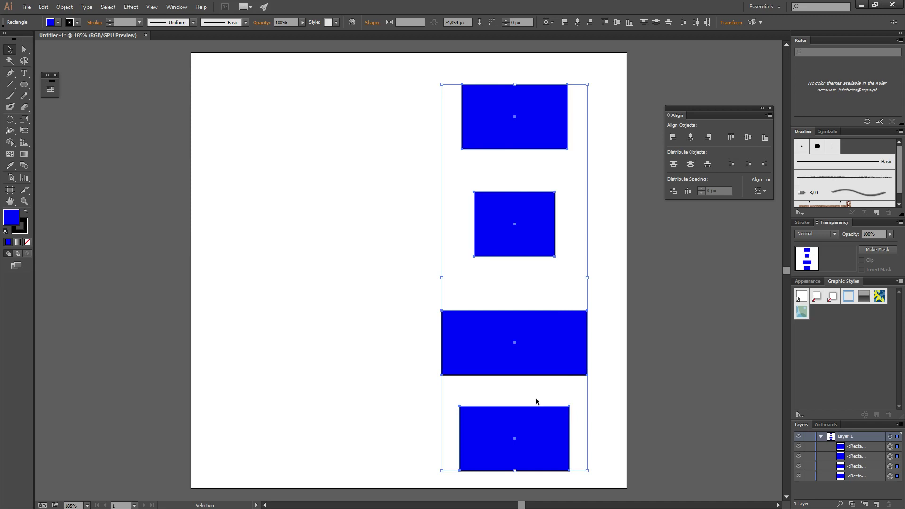
{"action": "left_click", "coordinate": [764, 192]}
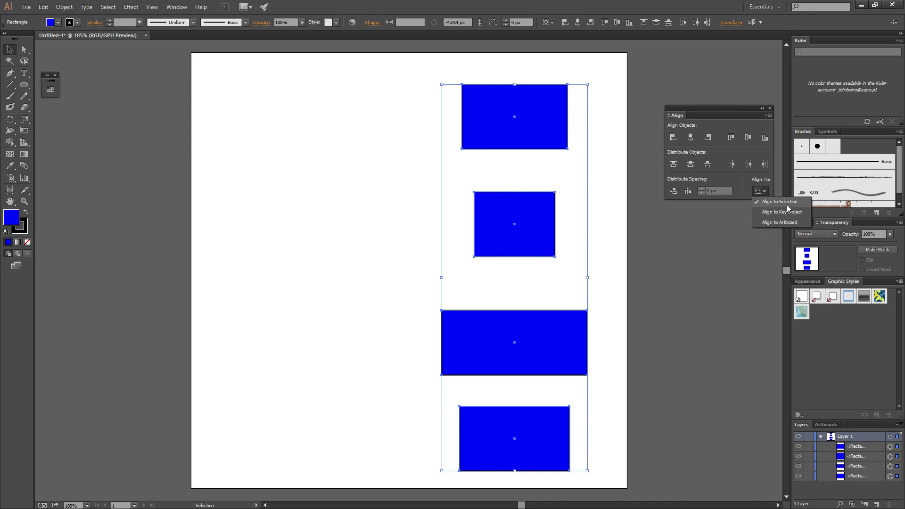
{"action": "left_click", "coordinate": [780, 223]}
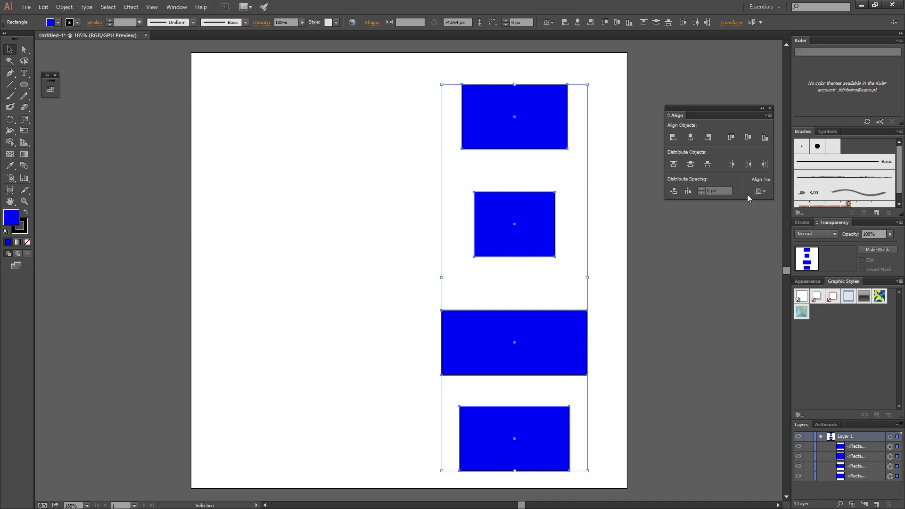
{"action": "left_click", "coordinate": [692, 138]}
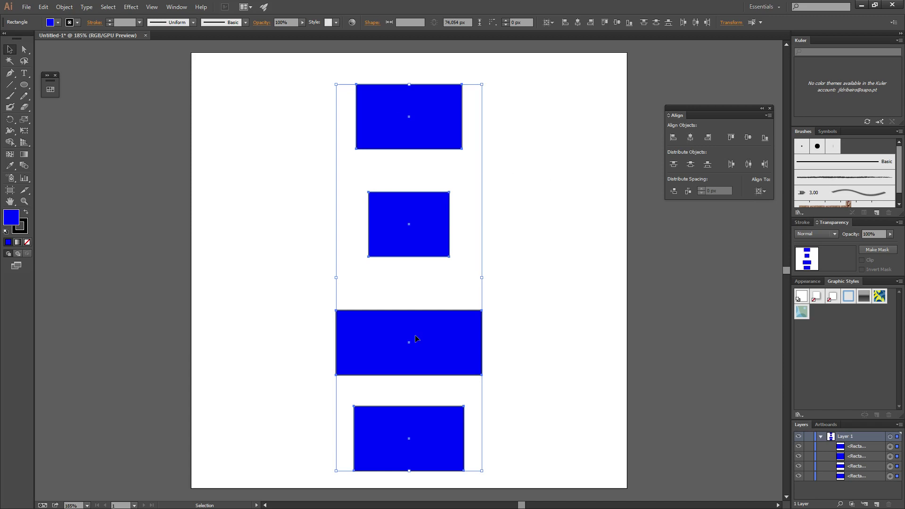
- Centre the four rectangles vertically on the artboard, and undo the vertical alignment
{"action": "left_click", "coordinate": [746, 141]}
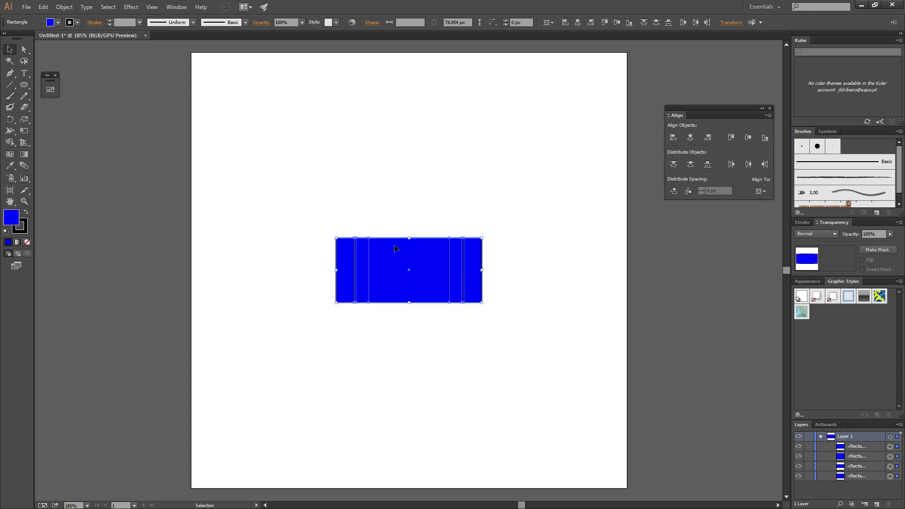
{"action": "left_click", "coordinate": [440, 211]}
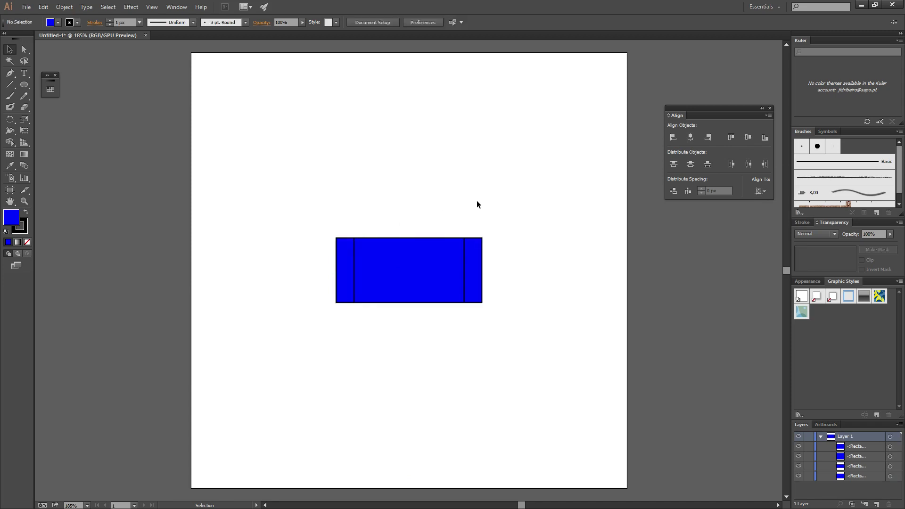
{"action": "key", "text": "ctrl+z"}
{"action": "key", "text": "ctrl+z"}
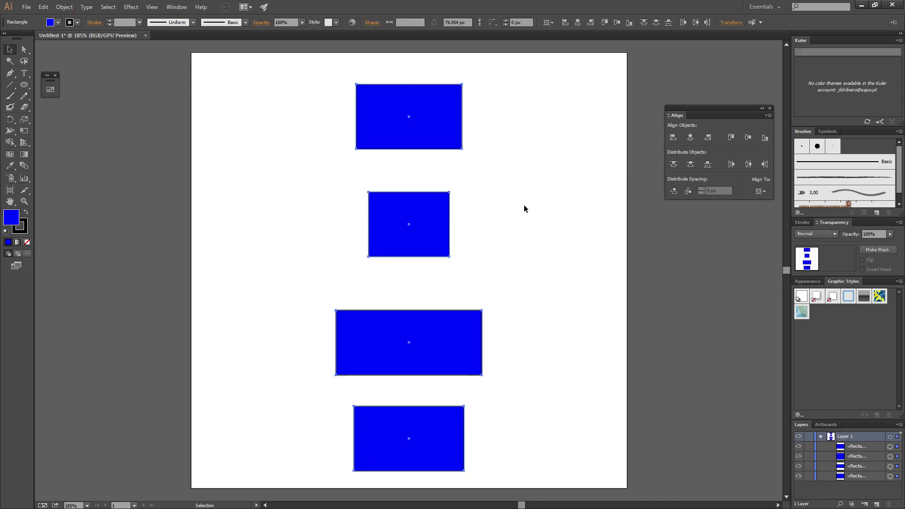
- Move the four rectangles together to the artboard's right side, and left-align them to the bottom one using Align to Key Object
{"action": "left_click_drag", "start_coordinate": [403, 142], "coordinate": [532, 141]}
{"action": "left_click", "coordinate": [444, 198]}
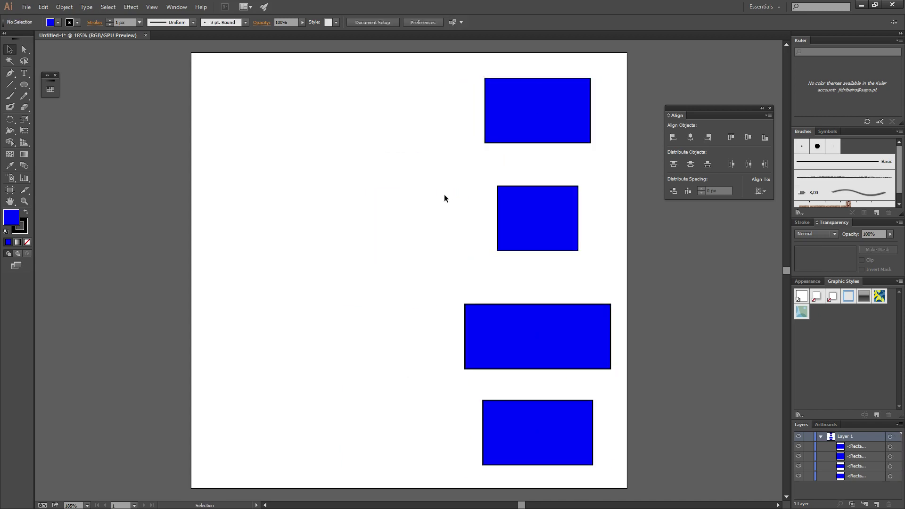
{"action": "left_click_drag", "start_coordinate": [415, 71], "coordinate": [647, 456]}
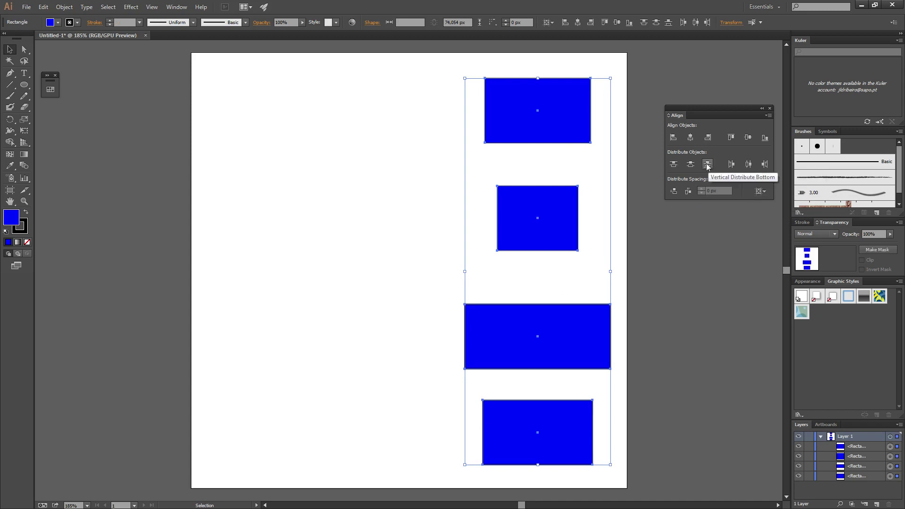
{"action": "left_click", "coordinate": [761, 191]}
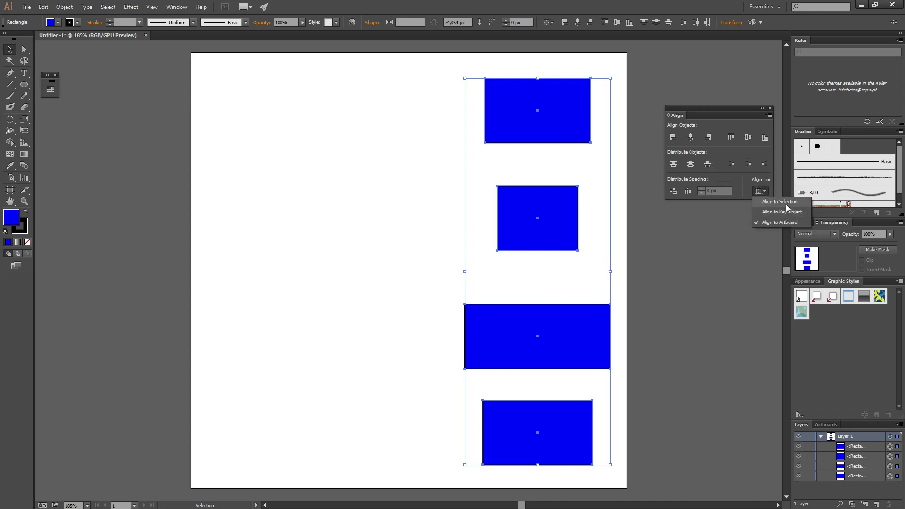
{"action": "left_click", "coordinate": [788, 212]}
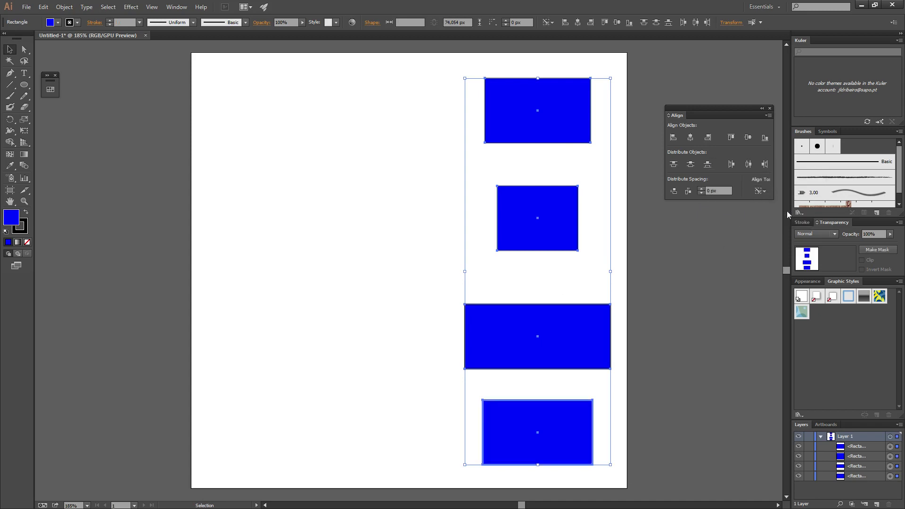
{"action": "left_click", "coordinate": [673, 139]}
- Move the left-aligned column to the artboard's left side, and shift the widest rectangle up and right out of the column
{"action": "left_click_drag", "start_coordinate": [573, 326], "coordinate": [334, 328]}
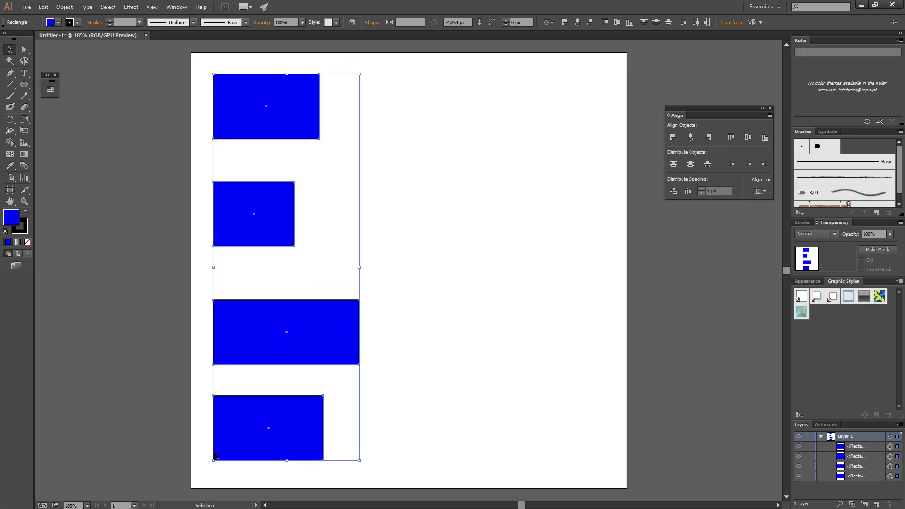
{"action": "left_click", "coordinate": [469, 281]}
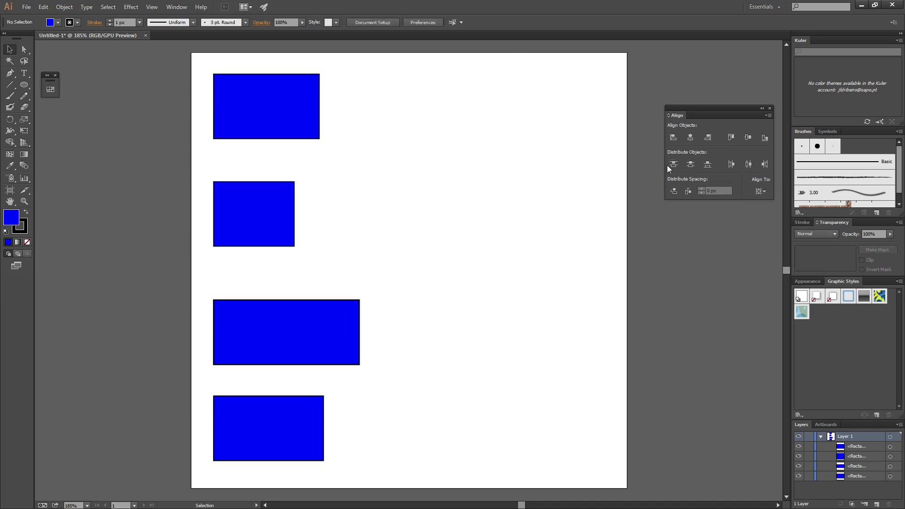
{"action": "left_click_drag", "start_coordinate": [271, 332], "coordinate": [366, 265]}
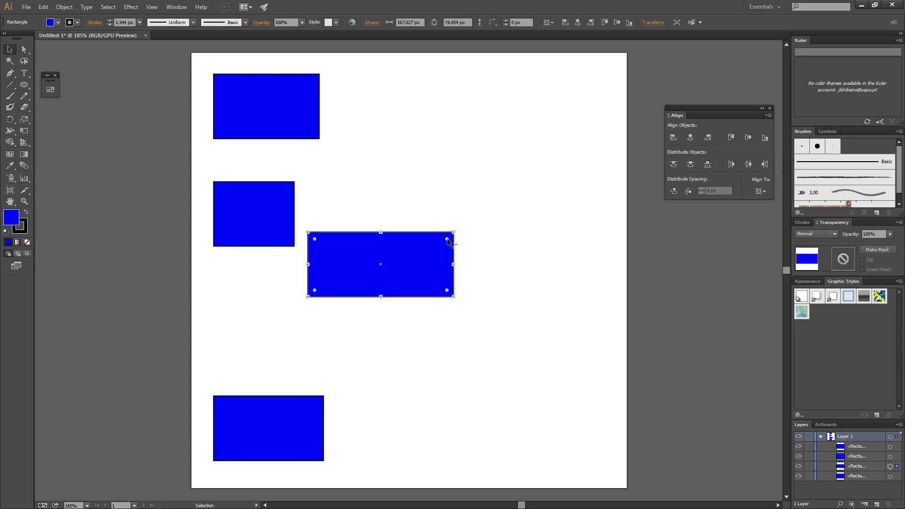
- Delete the three lower rectangles, and turn the remaining top one into seven staggered thin bars of about 125 × 28 px
{"action": "left_click_drag", "start_coordinate": [217, 156], "coordinate": [525, 486]}
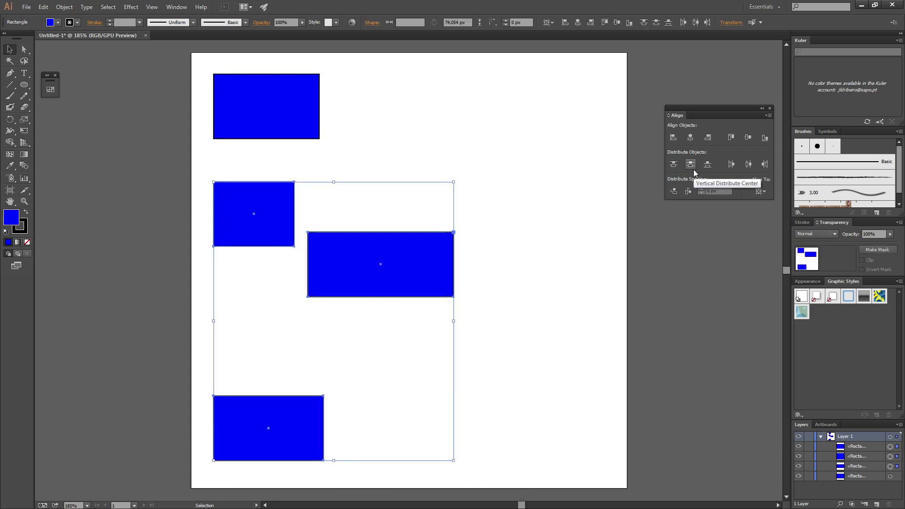
{"action": "key", "text": "Delete"}
{"action": "left_click", "coordinate": [285, 128]}
{"action": "left_click_drag", "start_coordinate": [320, 140], "coordinate": [283, 423]}
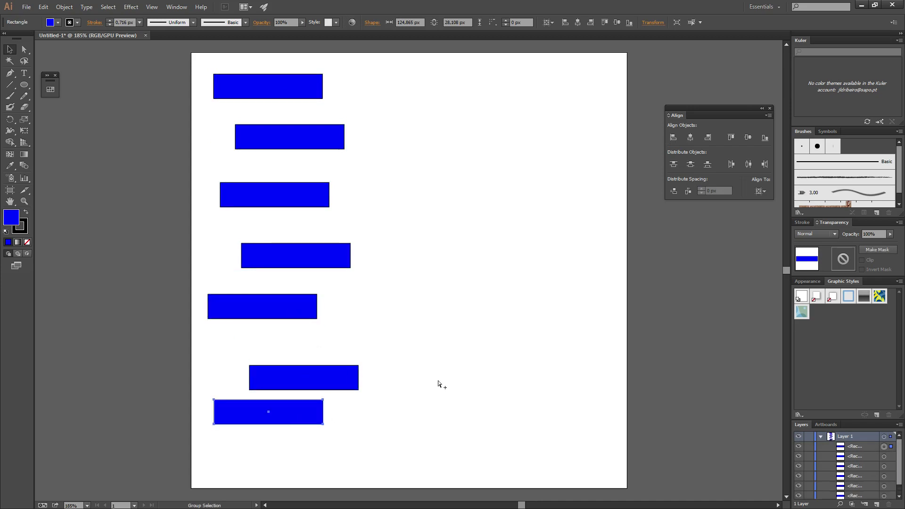
- Copy the lowest bar into a column of six bars at the artboard's right side, and delete that column
{"action": "left_click", "coordinate": [481, 310]}
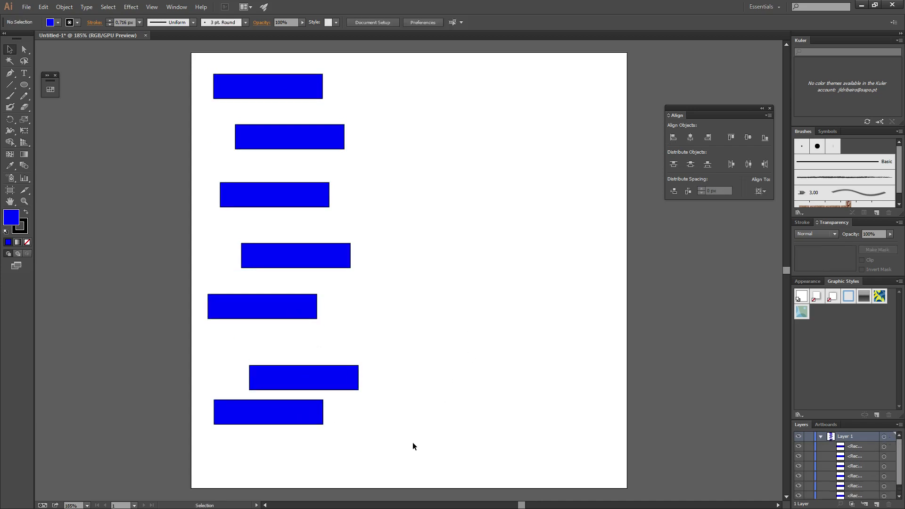
{"action": "left_click", "coordinate": [306, 414]}
{"action": "left_click_drag", "start_coordinate": [295, 422], "coordinate": [556, 328]}
{"action": "left_click_drag", "start_coordinate": [556, 329], "coordinate": [556, 285]}
{"action": "left_click_drag", "start_coordinate": [556, 286], "coordinate": [556, 193]}
{"action": "left_click_drag", "start_coordinate": [445, 137], "coordinate": [617, 485]}
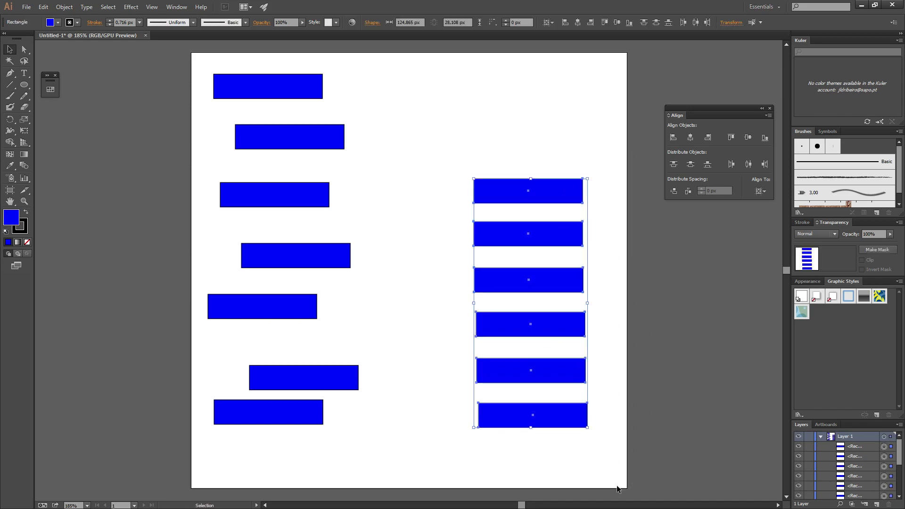
{"action": "key", "text": "Delete"}
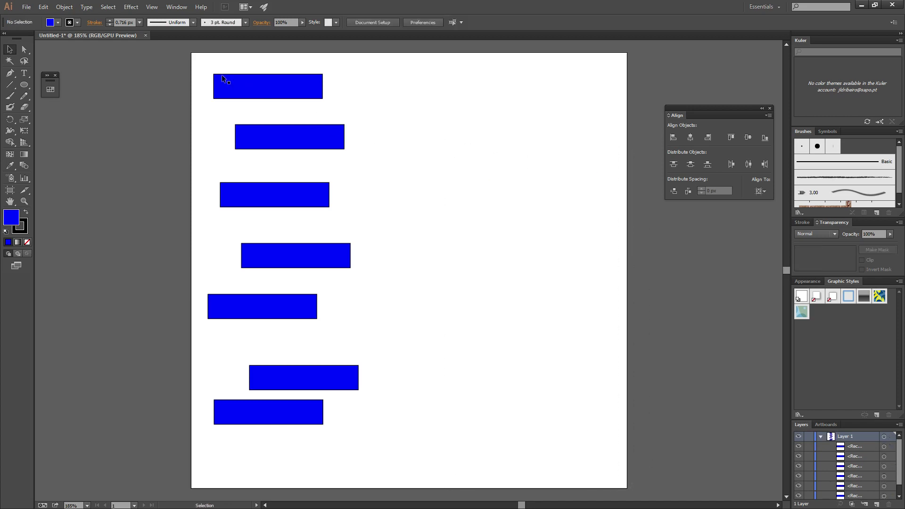
- Set alignment to Align to Selection, centre the seven staggered bars horizontally, and distribute them vertically by their top edges
{"action": "left_click_drag", "start_coordinate": [192, 53], "coordinate": [409, 480]}
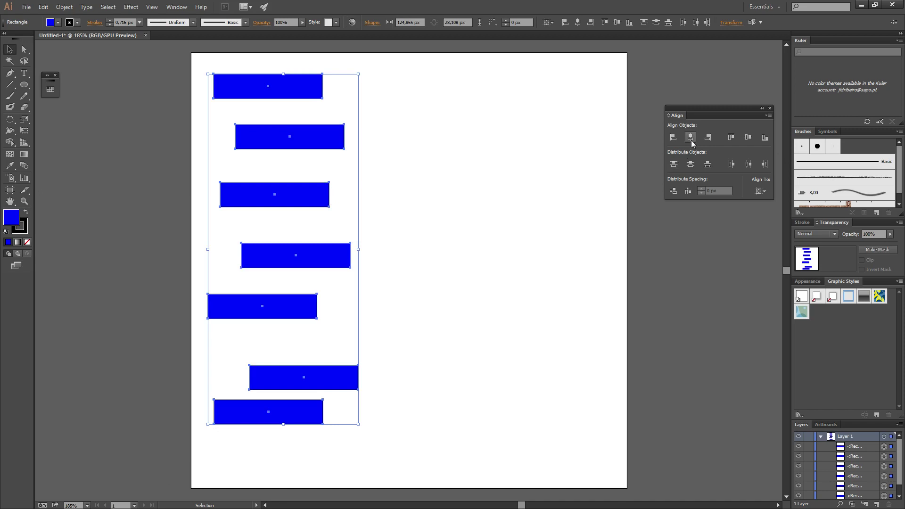
{"action": "left_click", "coordinate": [760, 191]}
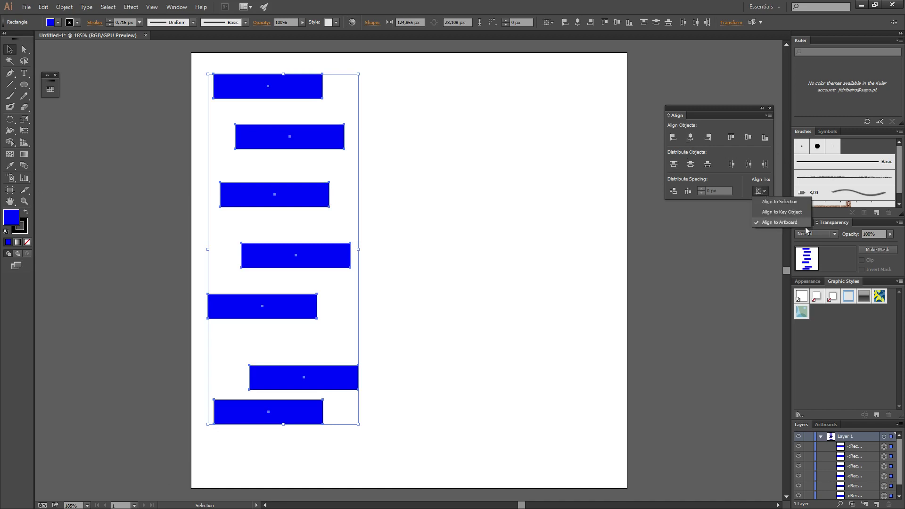
{"action": "left_click", "coordinate": [787, 205]}
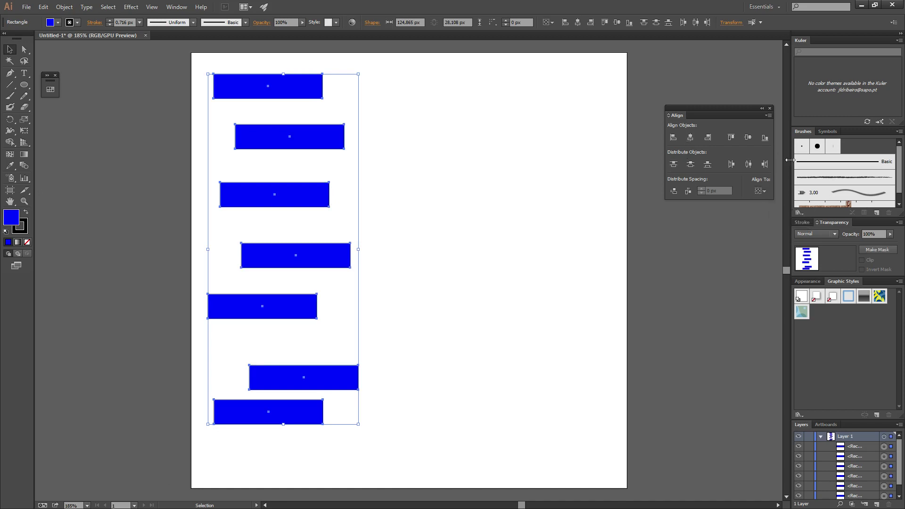
{"action": "left_click", "coordinate": [690, 137]}
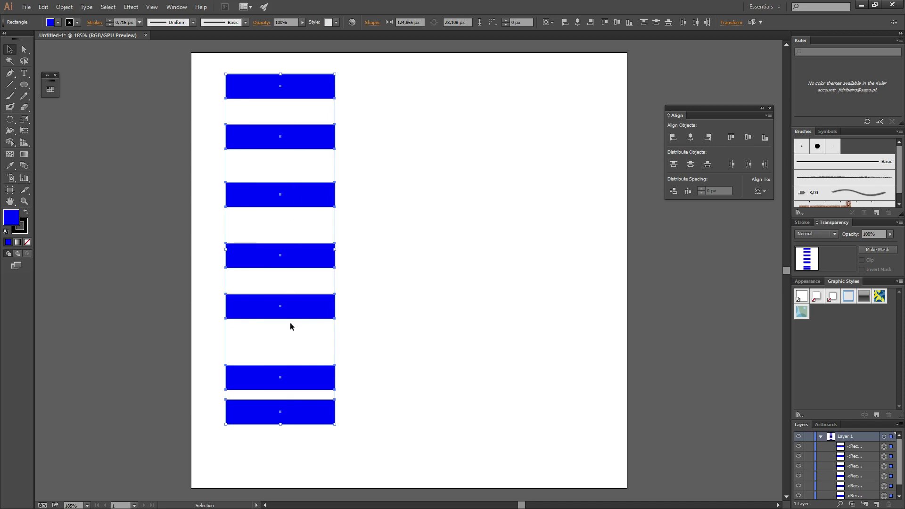
{"action": "left_click", "coordinate": [674, 165]}
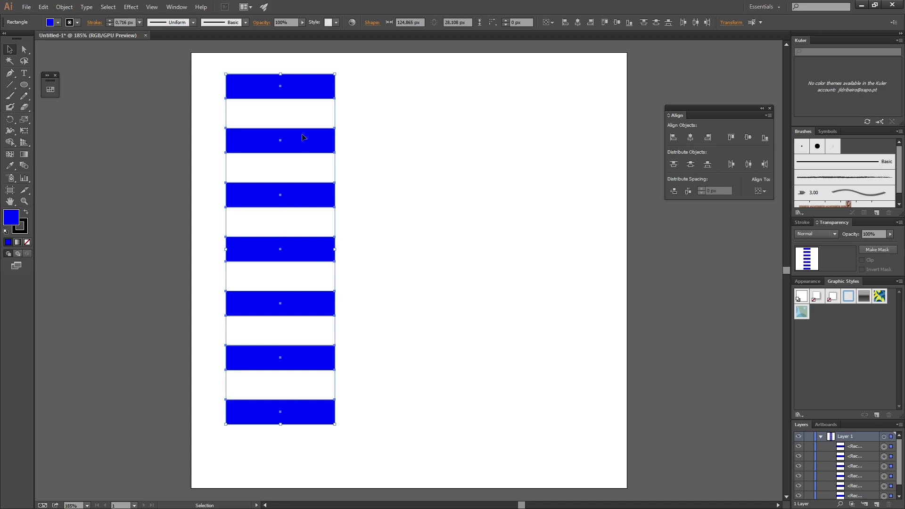
- Shift the column of bars slightly up and right, and undo back to the staggered arrangement
{"action": "left_click_drag", "start_coordinate": [315, 91], "coordinate": [340, 80]}
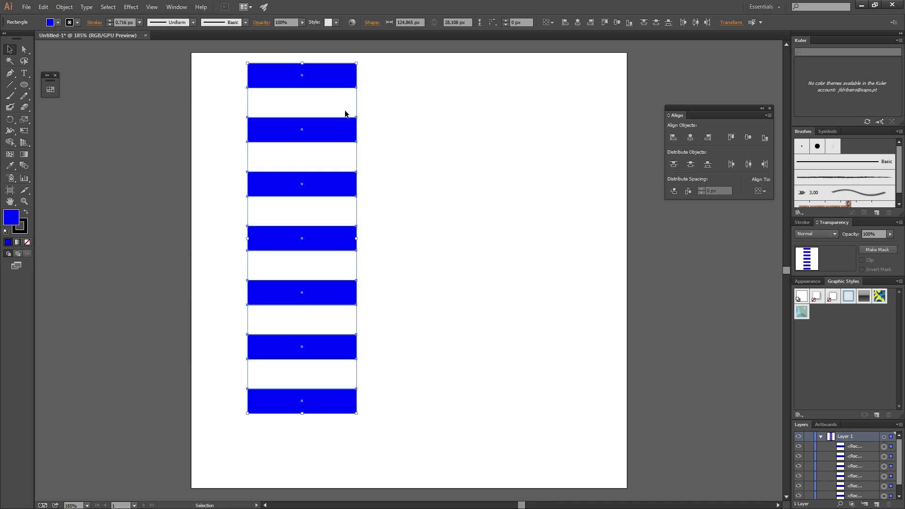
{"action": "key", "text": "a"}
{"action": "key", "text": "ctrl+z"}
{"action": "key", "text": "ctrl+z"}
{"action": "key", "text": "ctrl+z"}
{"action": "key", "text": "ctrl+z"}
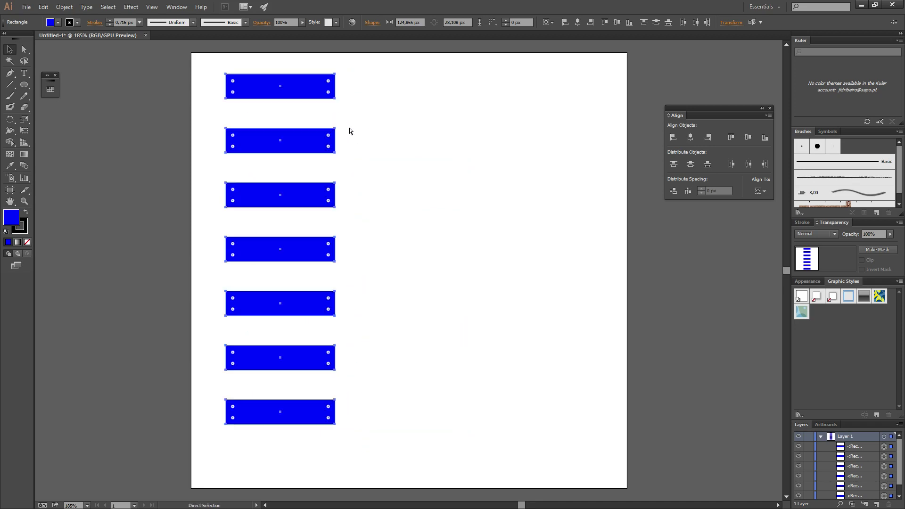
{"action": "key", "text": "v"}
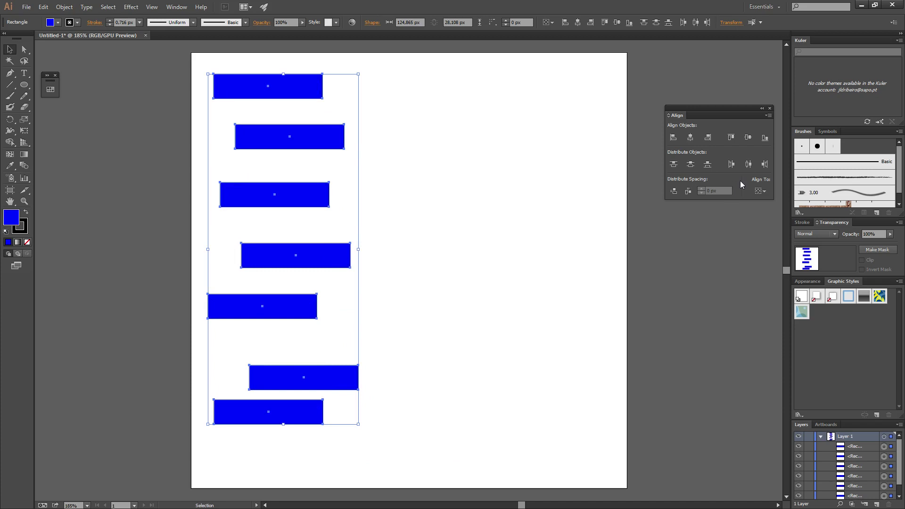
- Centre the seven bars horizontally, and try distributing them vertically by centres and by bottom edges, undoing each distribution
{"action": "left_click", "coordinate": [690, 138]}
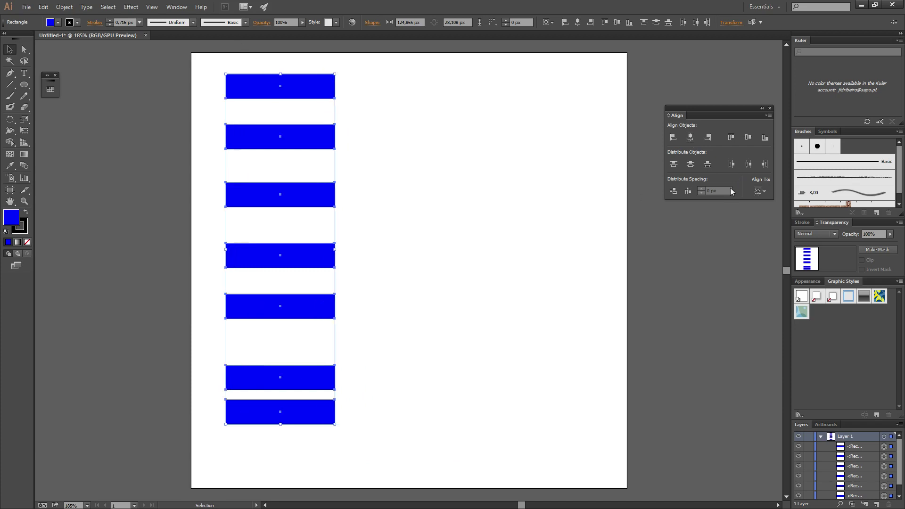
{"action": "left_click", "coordinate": [690, 165]}
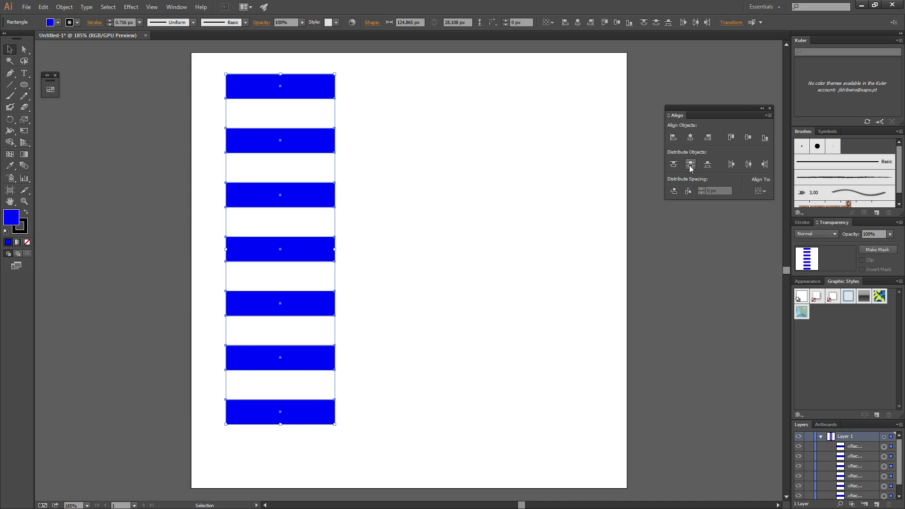
{"action": "key", "text": "ctrl+z"}
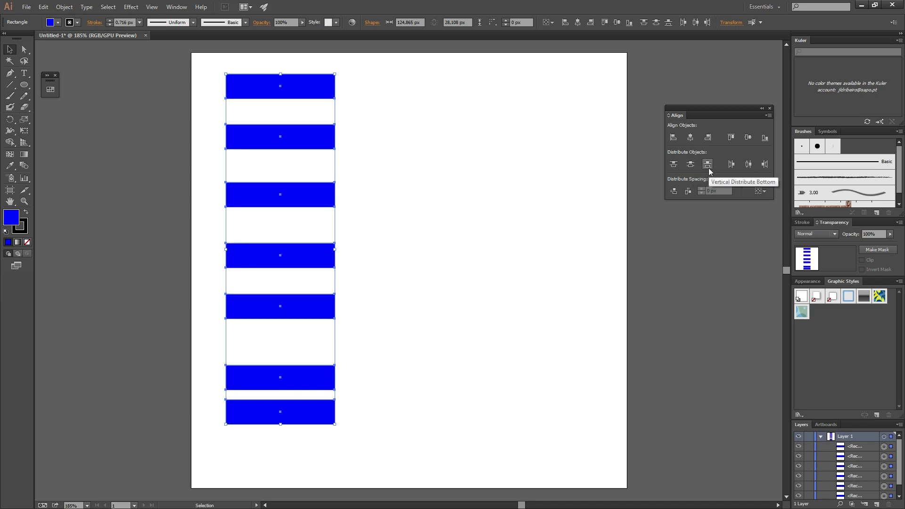
{"action": "left_click", "coordinate": [708, 168]}
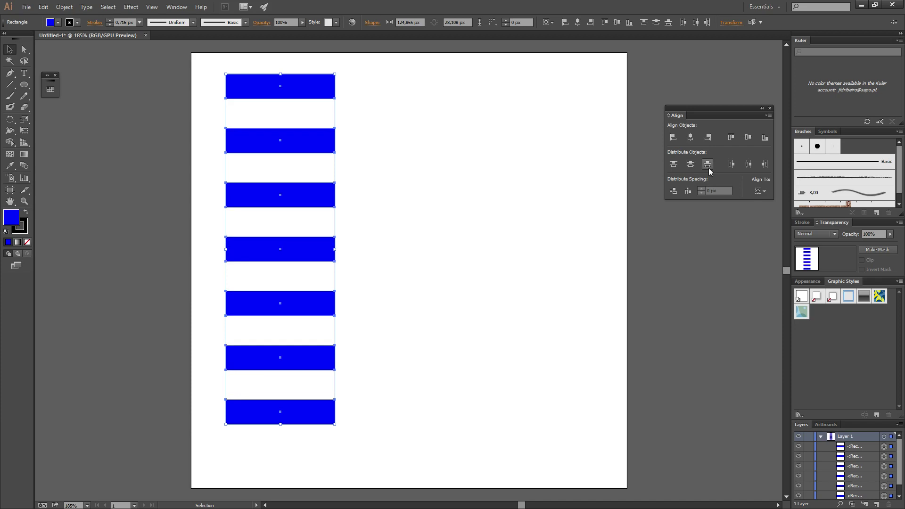
{"action": "key", "text": "ctrl+z"}
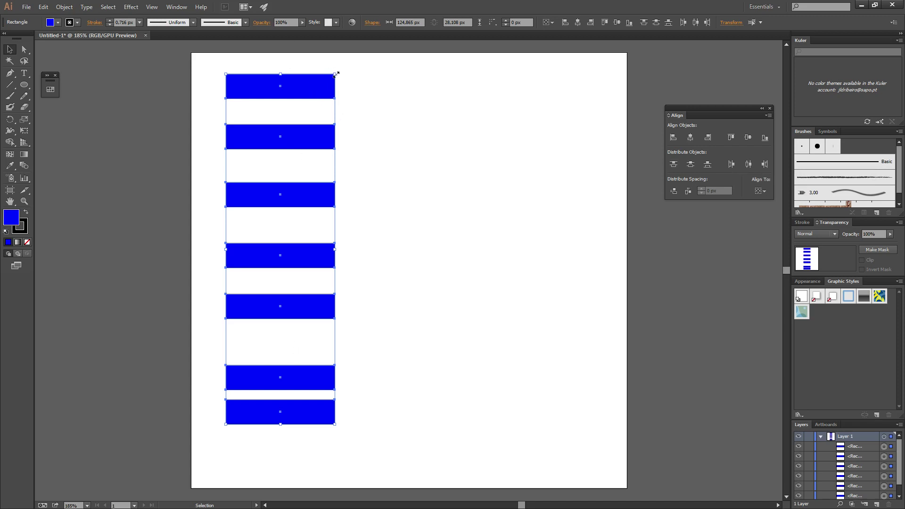
- Rotate the column 90° into a horizontal row across the artboard, and try distributing the bars by their left edges before undoing it
{"action": "left_click_drag", "start_coordinate": [336, 72], "coordinate": [481, 301]}
{"action": "left_click_drag", "start_coordinate": [337, 237], "coordinate": [483, 244]}
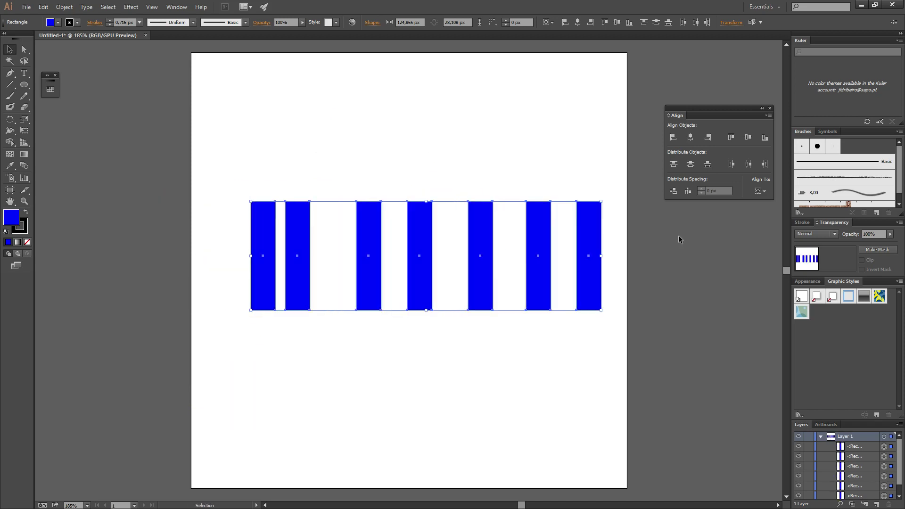
{"action": "left_click", "coordinate": [732, 164]}
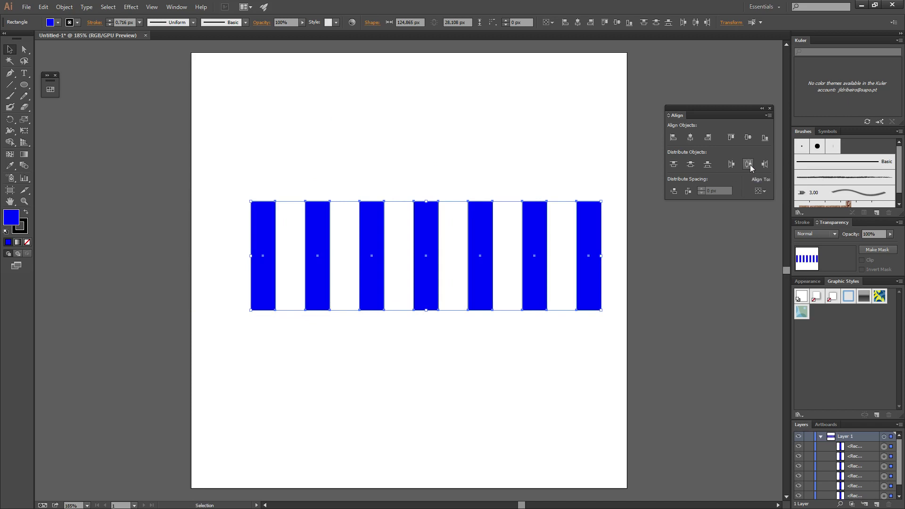
{"action": "key", "text": "ctrl+z"}
- Move the two outermost bars near the artboard's left and right edges, and distribute all seven horizontally by their centres
{"action": "left_click", "coordinate": [299, 155]}
{"action": "left_click_drag", "start_coordinate": [262, 247], "coordinate": [209, 239]}
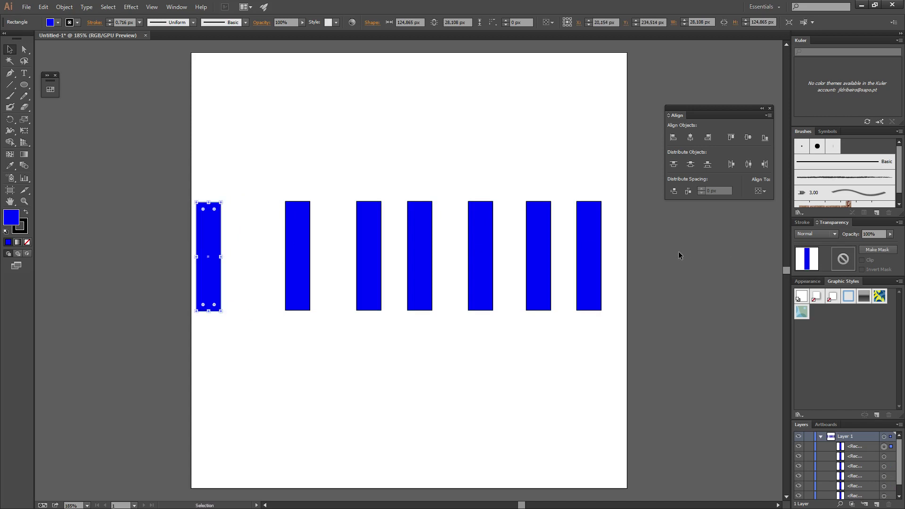
{"action": "left_click_drag", "start_coordinate": [596, 251], "coordinate": [619, 251]}
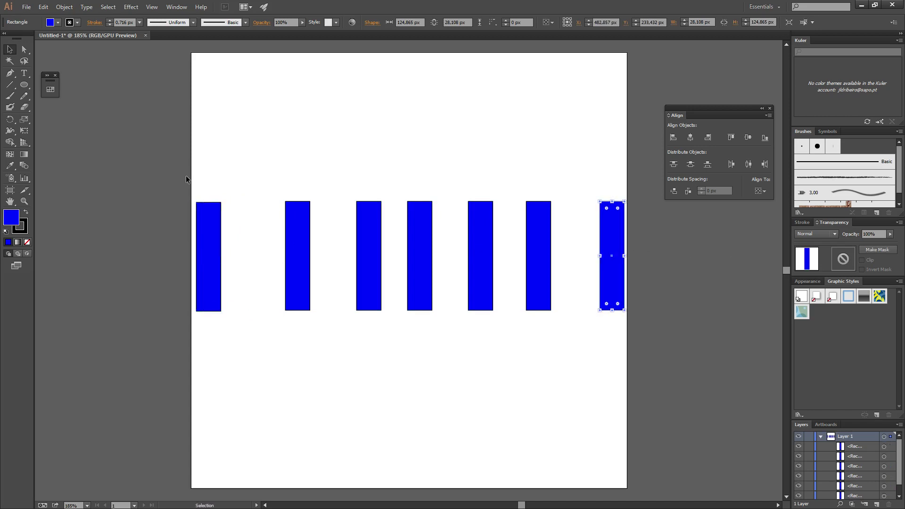
{"action": "left_click_drag", "start_coordinate": [148, 177], "coordinate": [656, 347]}
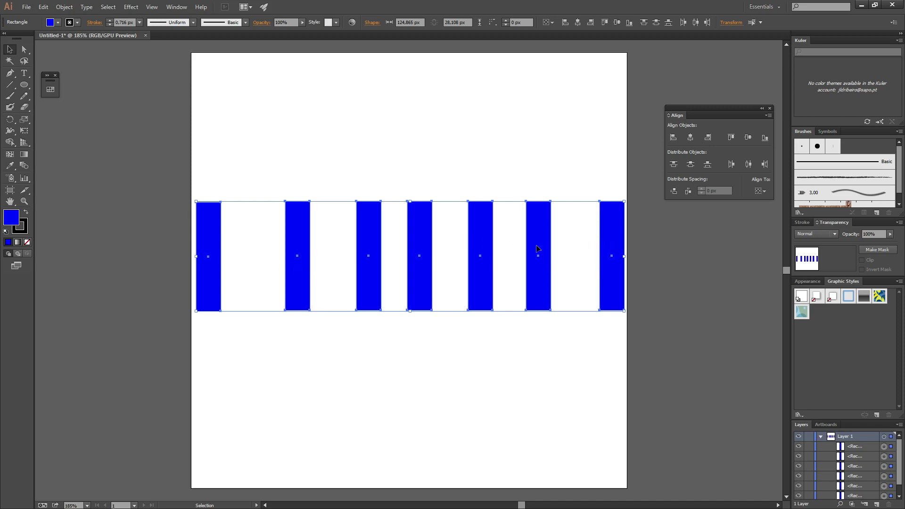
{"action": "left_click", "coordinate": [751, 166]}
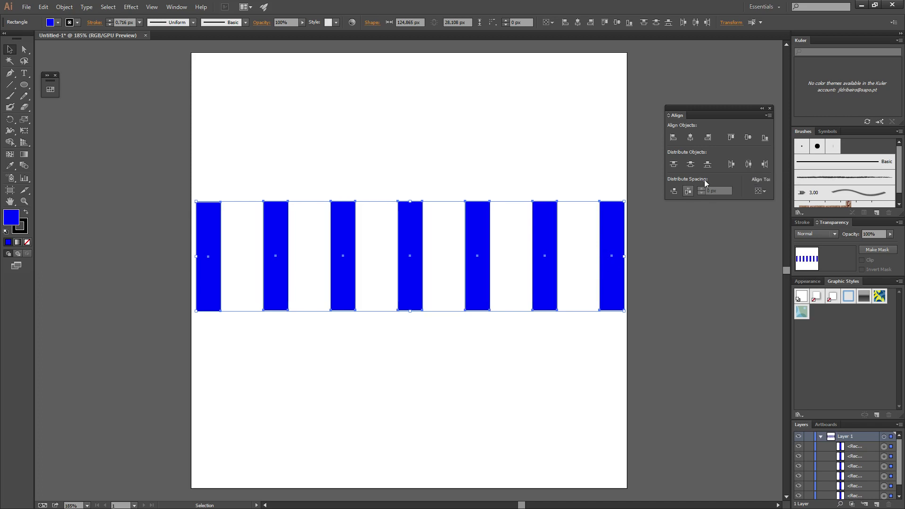
- Delete all seven vertical bars from the artboard
{"action": "left_click_drag", "start_coordinate": [331, 250], "coordinate": [344, 164]}
{"action": "left_click", "coordinate": [545, 268]}
{"action": "left_click_drag", "start_coordinate": [640, 262], "coordinate": [180, 100]}
{"action": "key", "text": "Delete"}
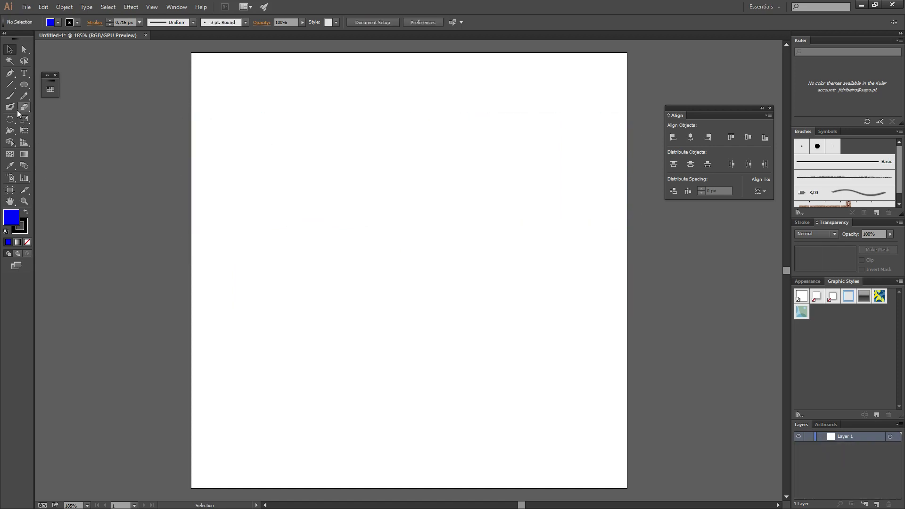
- Draw a circle about 37 px wide, and replace it with one about 14 px wide near the artboard's centre
{"action": "left_click", "coordinate": [24, 84]}
{"action": "left_click", "coordinate": [53, 110]}
{"action": "left_click_drag", "start_coordinate": [385, 220], "coordinate": [417, 252]}
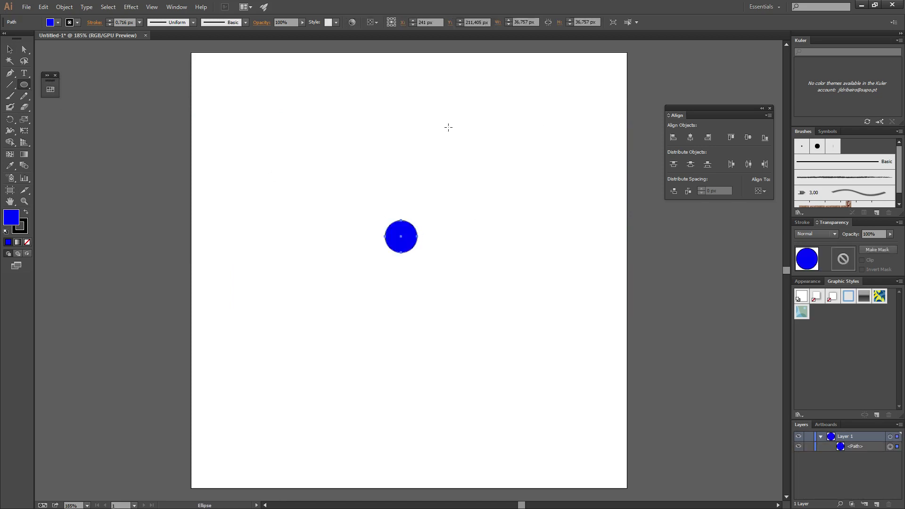
{"action": "key", "text": "Delete"}
{"action": "left_click_drag", "start_coordinate": [371, 280], "coordinate": [384, 293]}
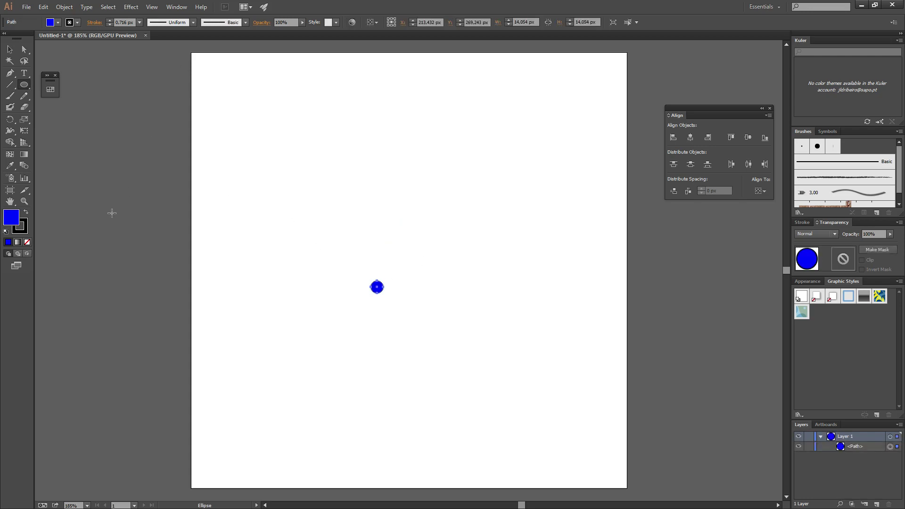
- Fill the small circle with a white-to-black radial gradient
{"action": "left_click", "coordinate": [17, 243]}
{"action": "left_click", "coordinate": [727, 273]}
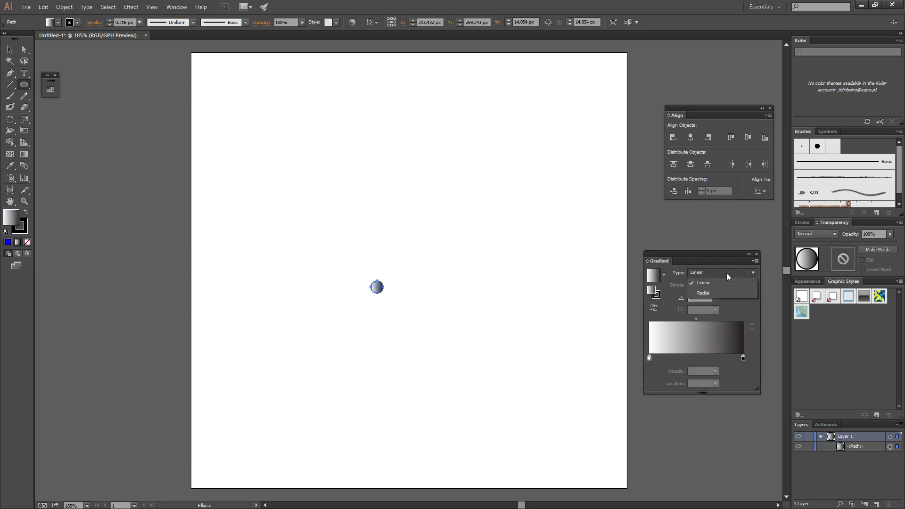
{"action": "left_click", "coordinate": [709, 293]}
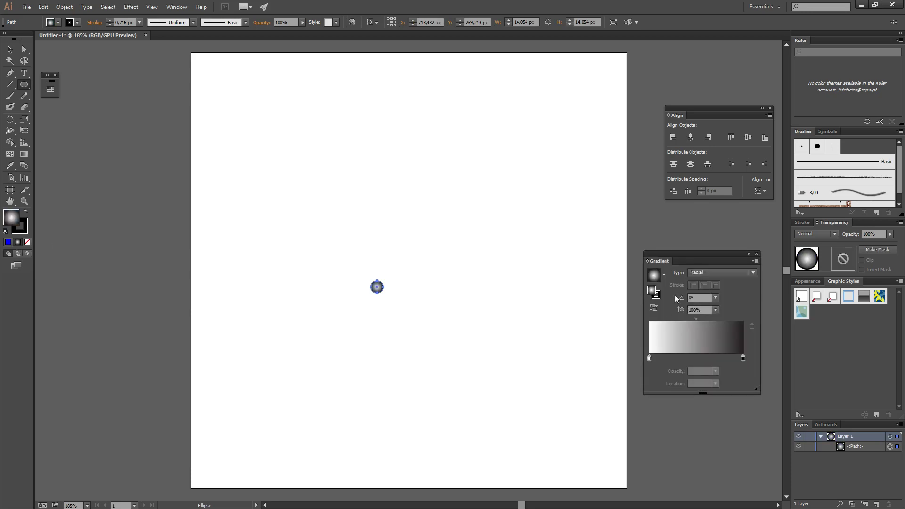
- Offset the circle's gradient highlight to its upper left and angle the gradient to about -38° for a sphere look
{"action": "key", "text": "ctrl+plus"}
{"action": "key", "text": "ctrl+plus"}
{"action": "key", "text": "ctrl+plus"}
{"action": "key", "text": "ctrl+plus"}
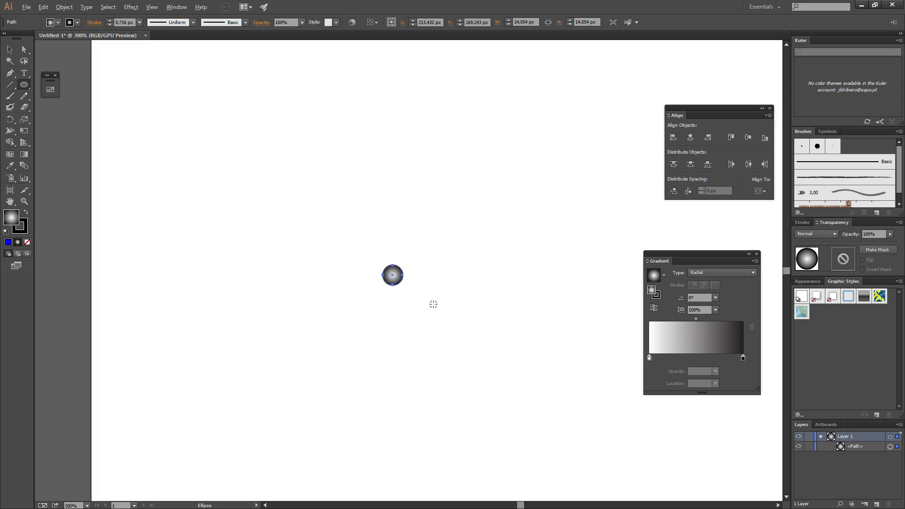
{"action": "key", "text": "ctrl+plus"}
{"action": "key", "text": "ctrl+plus"}
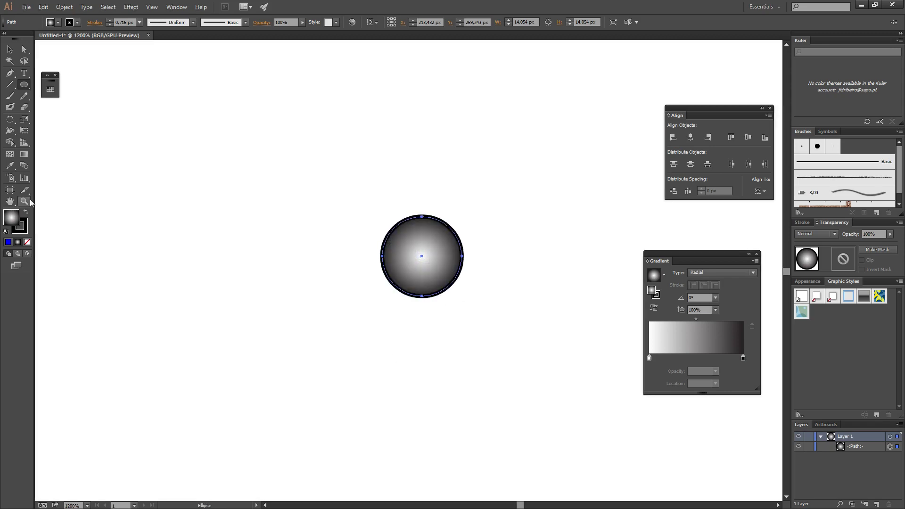
{"action": "left_click", "coordinate": [24, 154]}
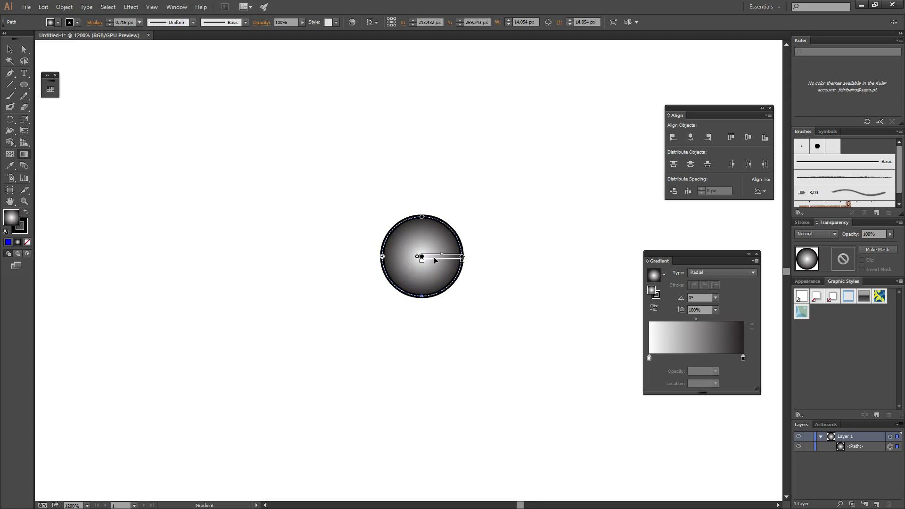
{"action": "left_click_drag", "start_coordinate": [422, 258], "coordinate": [447, 279]}
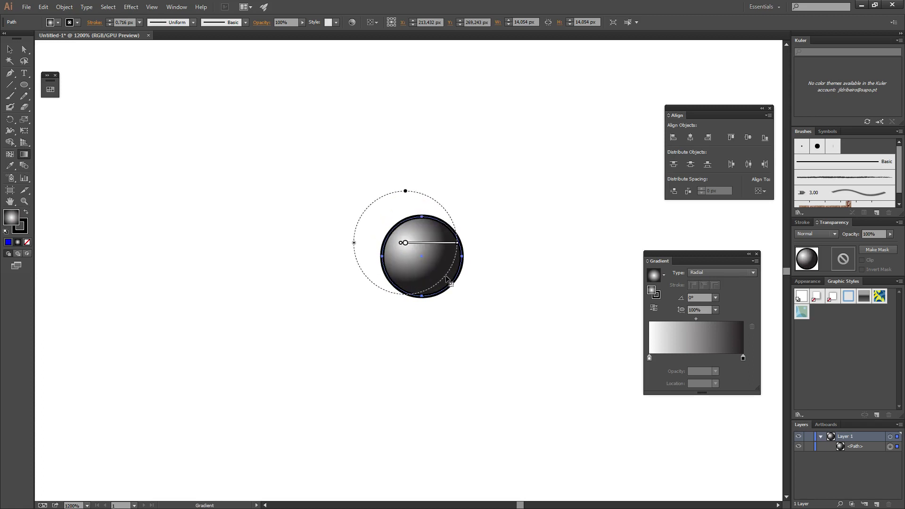
{"action": "left_click_drag", "start_coordinate": [453, 243], "coordinate": [448, 275]}
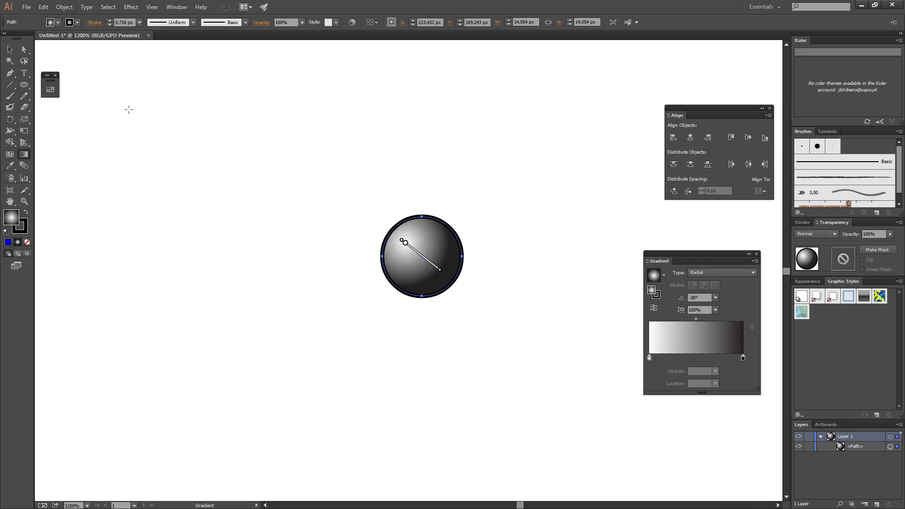
- Remove the black stroke from the gradient-filled circle, and deselect it
{"action": "left_click", "coordinate": [24, 50]}
{"action": "left_click", "coordinate": [282, 207]}
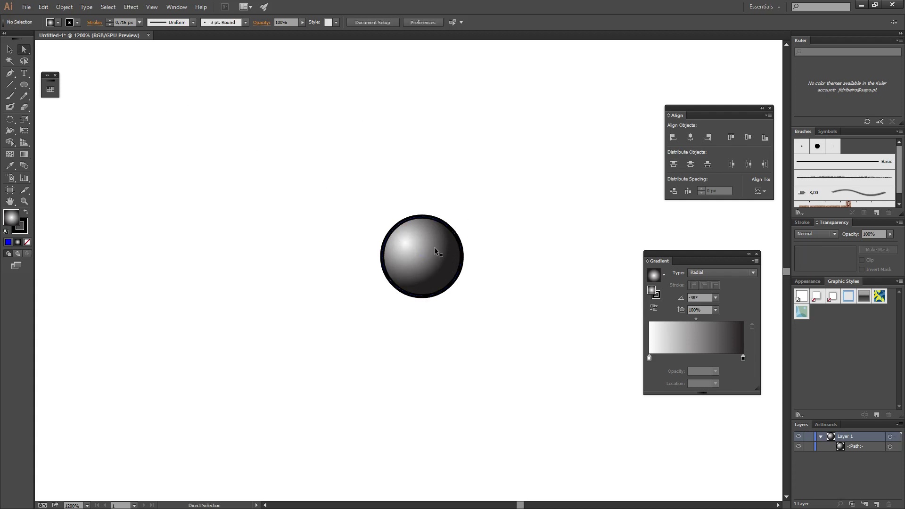
{"action": "left_click", "coordinate": [434, 247]}
{"action": "left_click", "coordinate": [8, 242]}
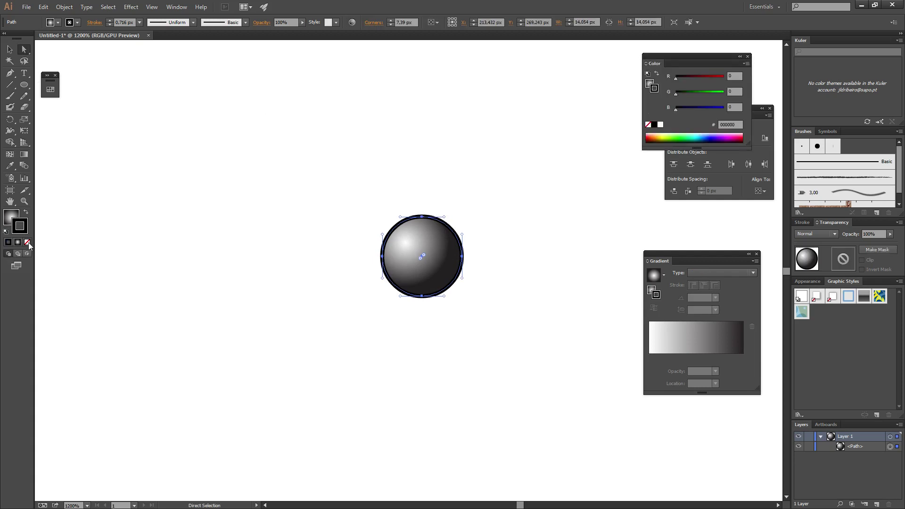
{"action": "left_click", "coordinate": [27, 242]}
{"action": "left_click", "coordinate": [332, 281]}
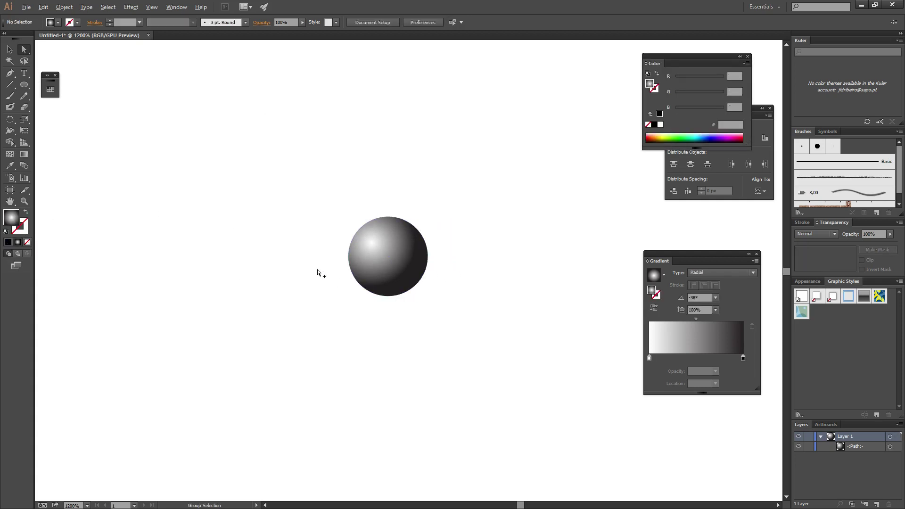
- Copy the small gradient sphere and paste four duplicates of it around the artboard's centre
{"action": "scroll", "coordinate": [320, 271], "scroll_direction": "down", "scroll_amount": 6}
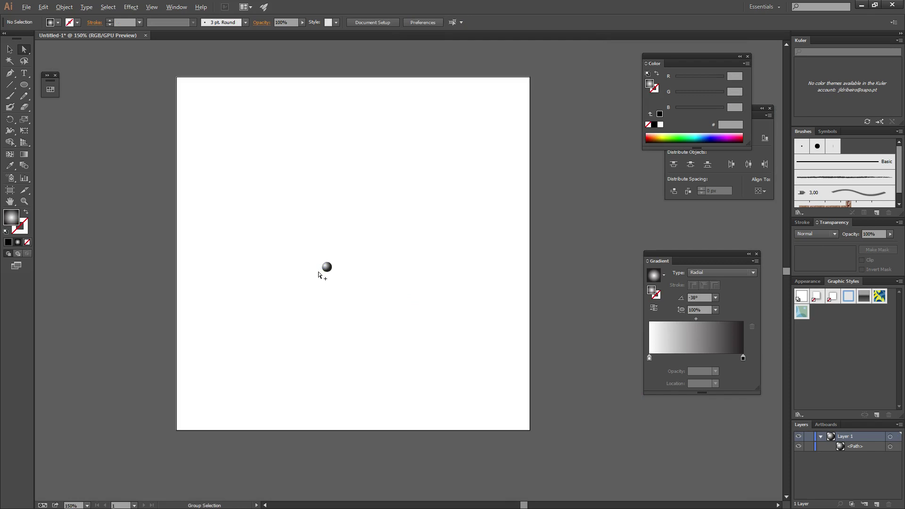
{"action": "scroll", "coordinate": [307, 261], "scroll_direction": "up", "scroll_amount": 1}
{"action": "left_click_drag", "start_coordinate": [306, 244], "coordinate": [414, 317]}
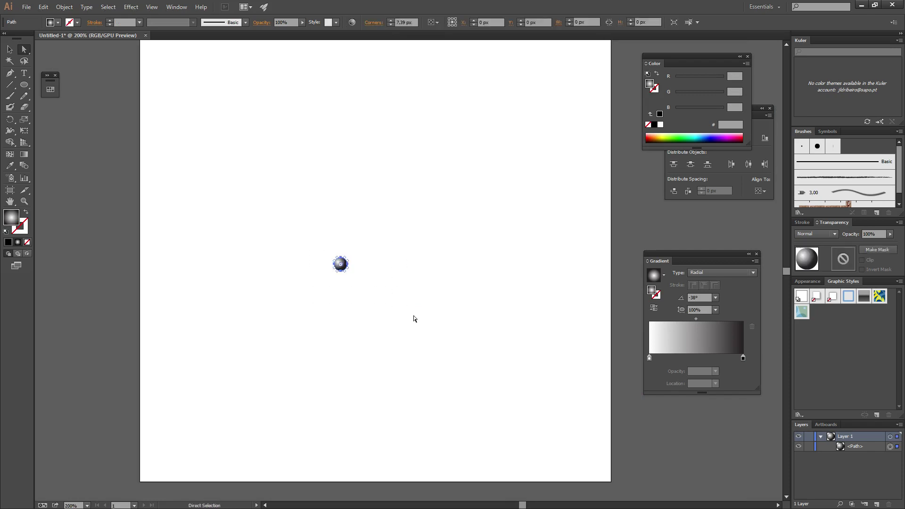
{"action": "left_click", "coordinate": [10, 49]}
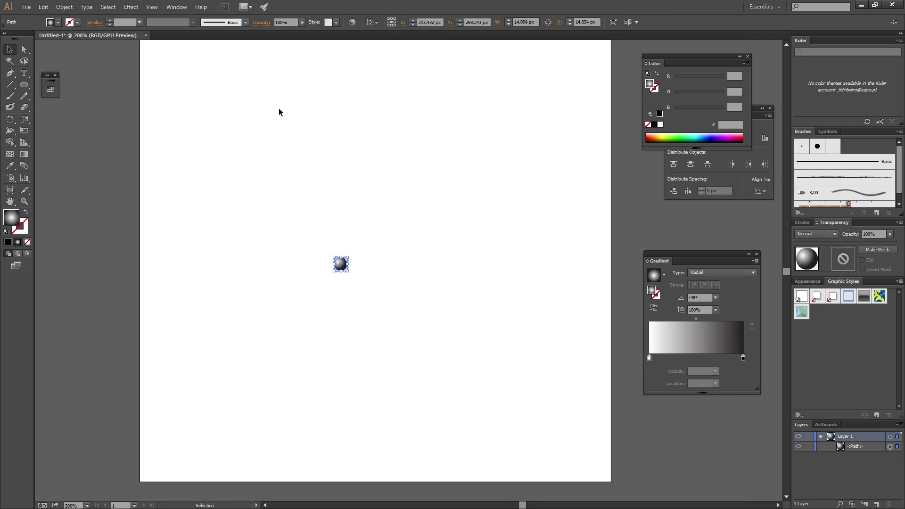
{"action": "left_click", "coordinate": [353, 252]}
{"action": "left_click", "coordinate": [340, 261]}
{"action": "key", "text": "a"}
{"action": "key", "text": "ctrl+v"}
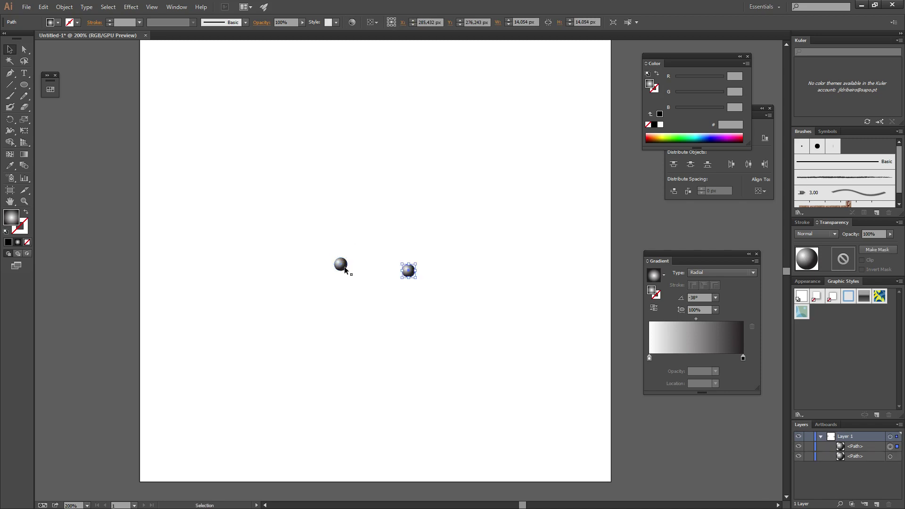
{"action": "key", "text": "ctrl+v"}
{"action": "key", "text": "ctrl+v"}
{"action": "key", "text": "ctrl+v"}
- Scatter the pasted spheres at irregular positions and heights around the original sphere
{"action": "key", "text": "v"}
{"action": "left_click", "coordinate": [390, 242]}
{"action": "left_click_drag", "start_coordinate": [390, 243], "coordinate": [369, 211]}
{"action": "left_click", "coordinate": [444, 237]}
{"action": "left_click", "coordinate": [427, 228]}
{"action": "left_click_drag", "start_coordinate": [425, 230], "coordinate": [390, 283]}
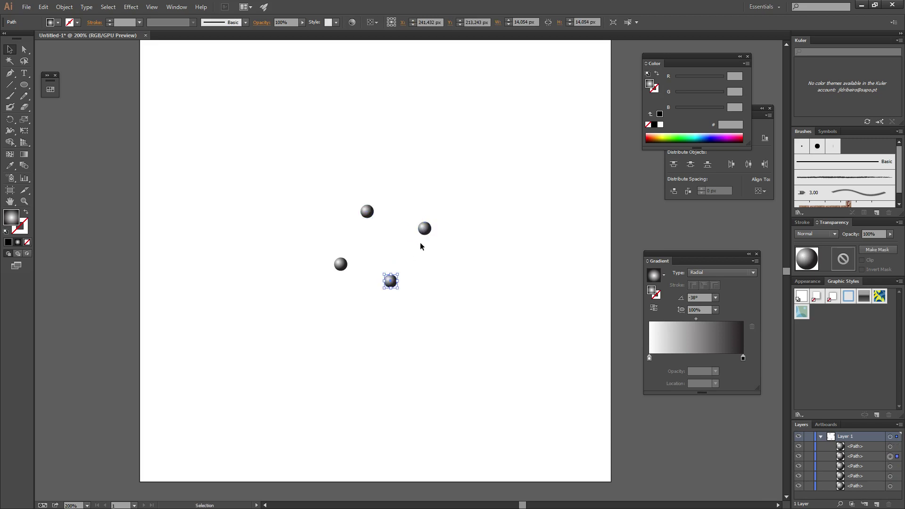
{"action": "left_click_drag", "start_coordinate": [425, 230], "coordinate": [459, 262]}
{"action": "left_click_drag", "start_coordinate": [370, 214], "coordinate": [361, 228]}
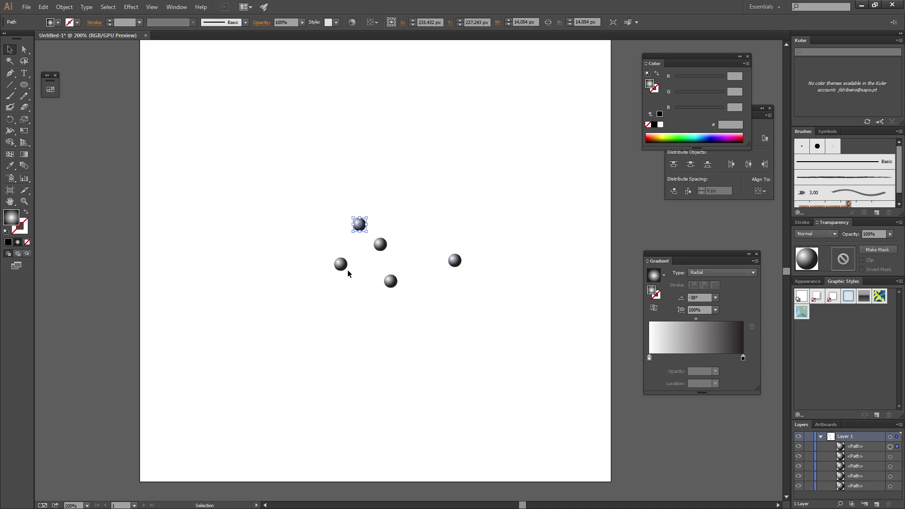
- Duplicate the group of five spheres, and move two overlapping or nearby spheres to looser positions in the cluster
{"action": "left_click_drag", "start_coordinate": [299, 198], "coordinate": [472, 297]}
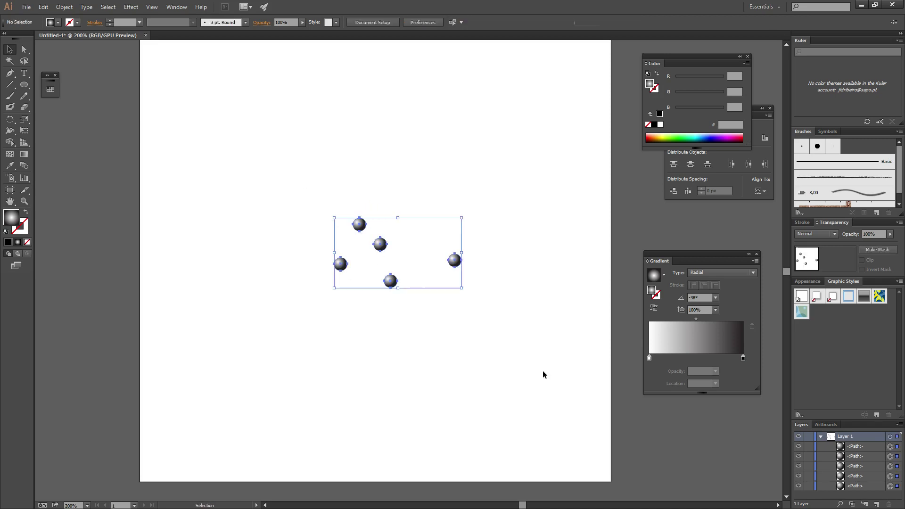
{"action": "key", "text": "ctrl+c"}
{"action": "key", "text": "ctrl+v"}
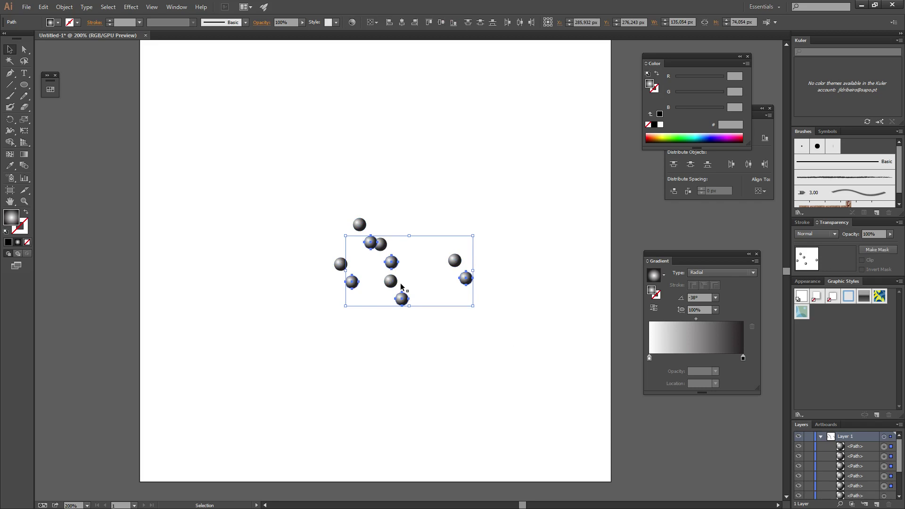
{"action": "left_click_drag", "start_coordinate": [392, 283], "coordinate": [351, 340]}
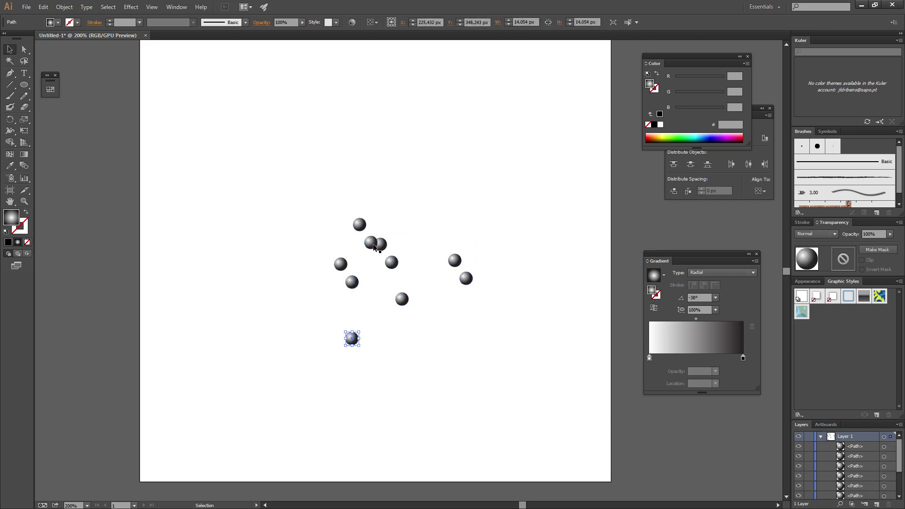
{"action": "left_click_drag", "start_coordinate": [361, 245], "coordinate": [361, 245]}
- Duplicate the eight leftmost spheres of the cluster, and deselect the copies
{"action": "left_click_drag", "start_coordinate": [311, 192], "coordinate": [445, 389]}
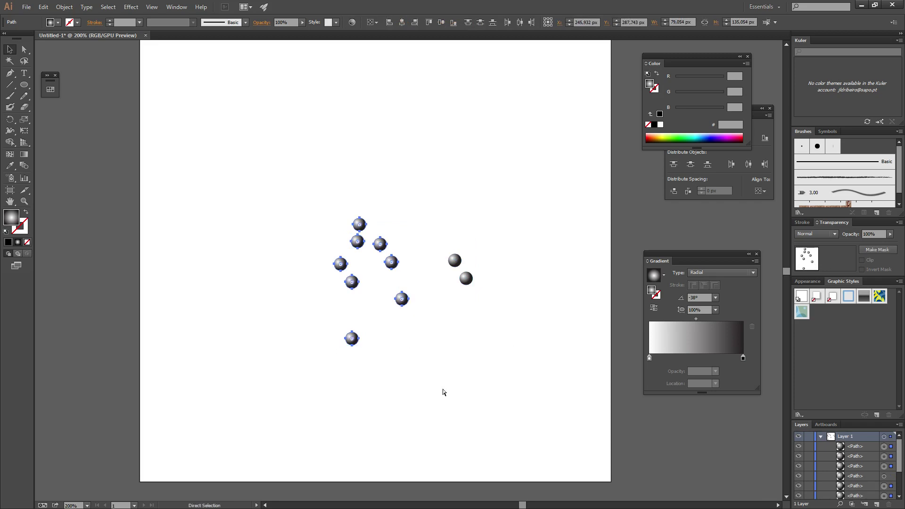
{"action": "key", "text": "ctrl+c"}
{"action": "key", "text": "ctrl+v"}
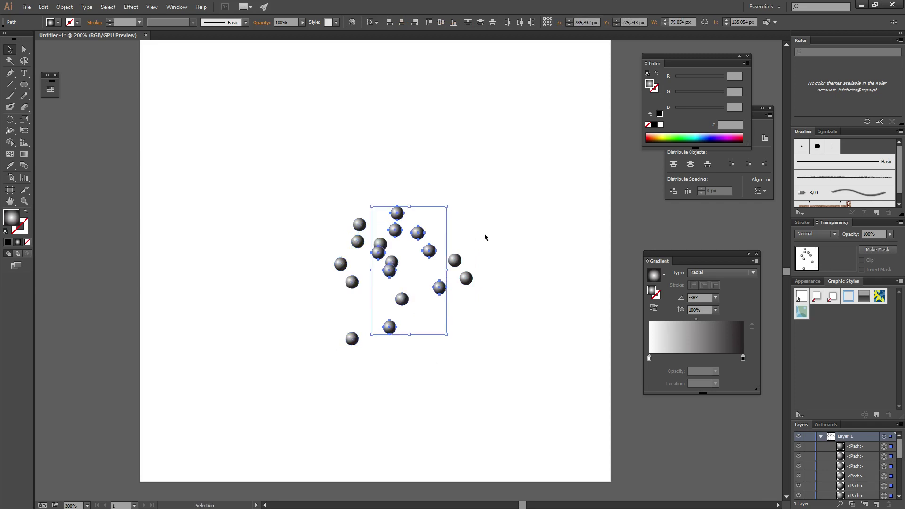
{"action": "left_click", "coordinate": [484, 234]}
- Move one sphere near the artboard's left edge and another near its right edge, and select all spheres
{"action": "left_click", "coordinate": [356, 339]}
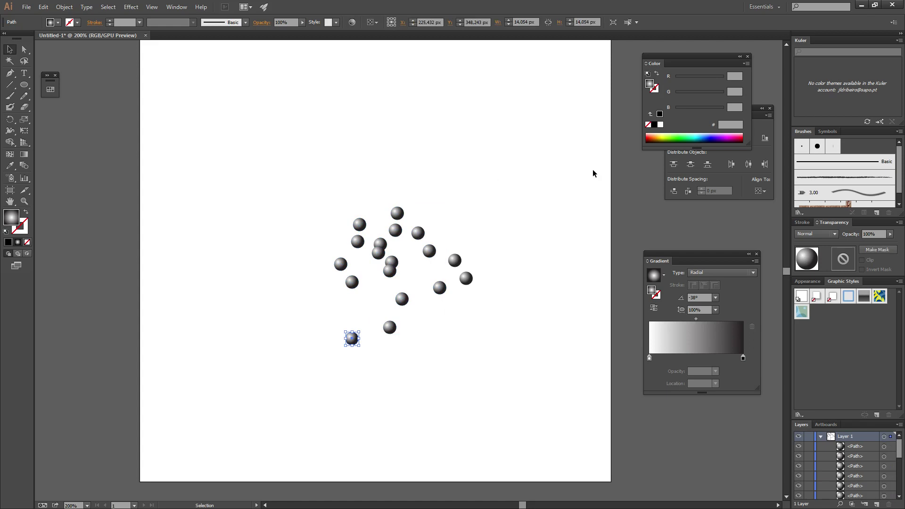
{"action": "left_click_drag", "start_coordinate": [351, 341], "coordinate": [162, 185]}
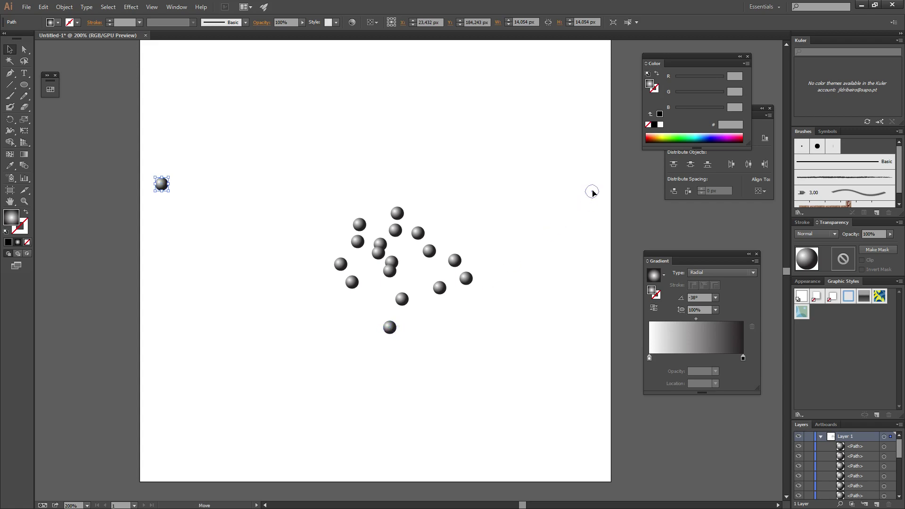
{"action": "left_click_drag", "start_coordinate": [596, 189], "coordinate": [596, 188]}
{"action": "left_click_drag", "start_coordinate": [129, 156], "coordinate": [625, 361]}
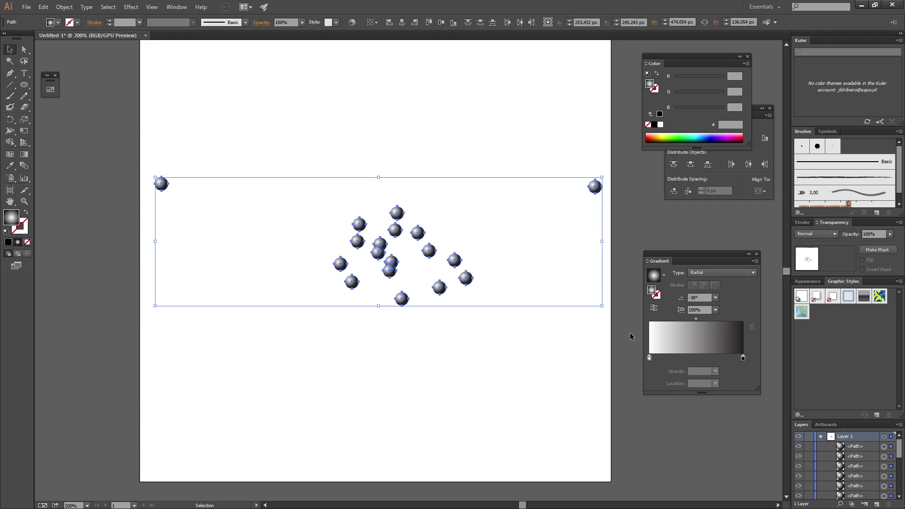
- Arrange the floating Align and Gradient panels so that neither overlaps another panel
{"action": "left_click", "coordinate": [757, 126]}
{"action": "left_click_drag", "start_coordinate": [745, 109], "coordinate": [709, 166]}
{"action": "left_click", "coordinate": [754, 310]}
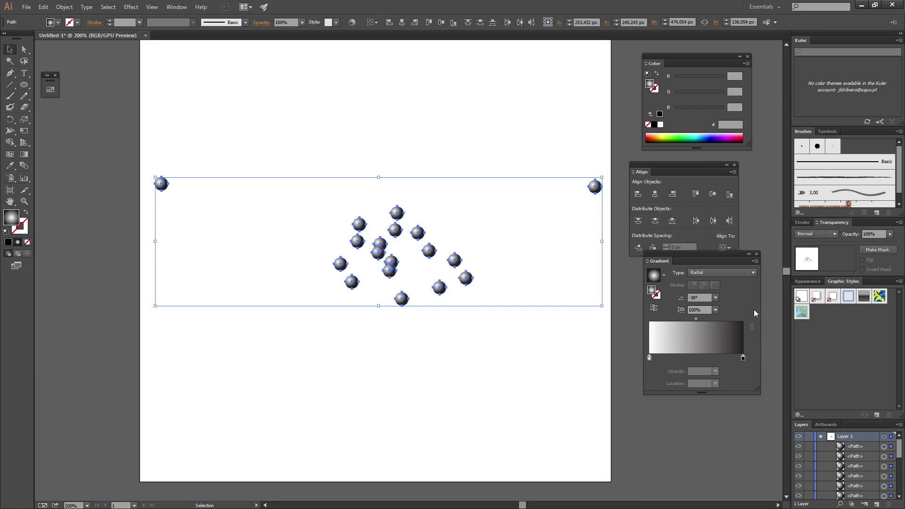
{"action": "left_click_drag", "start_coordinate": [731, 253], "coordinate": [715, 298]}
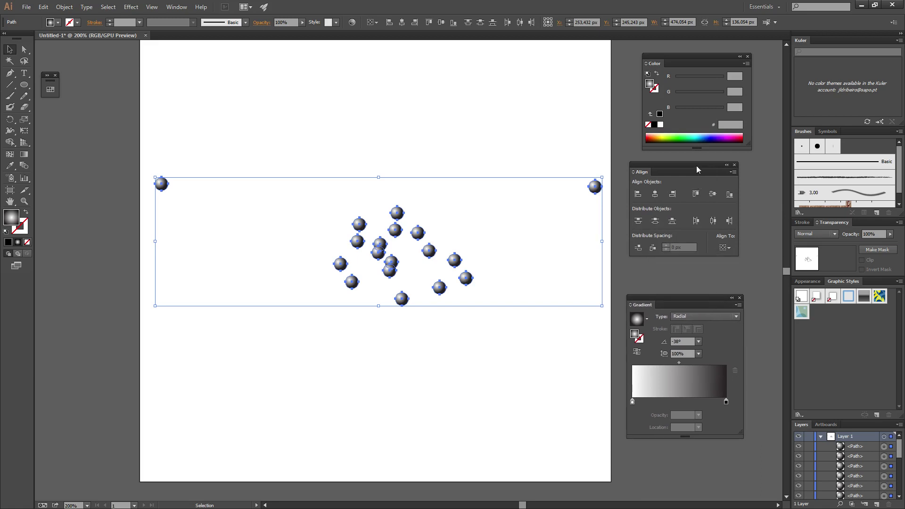
{"action": "left_click_drag", "start_coordinate": [697, 165], "coordinate": [702, 180]}
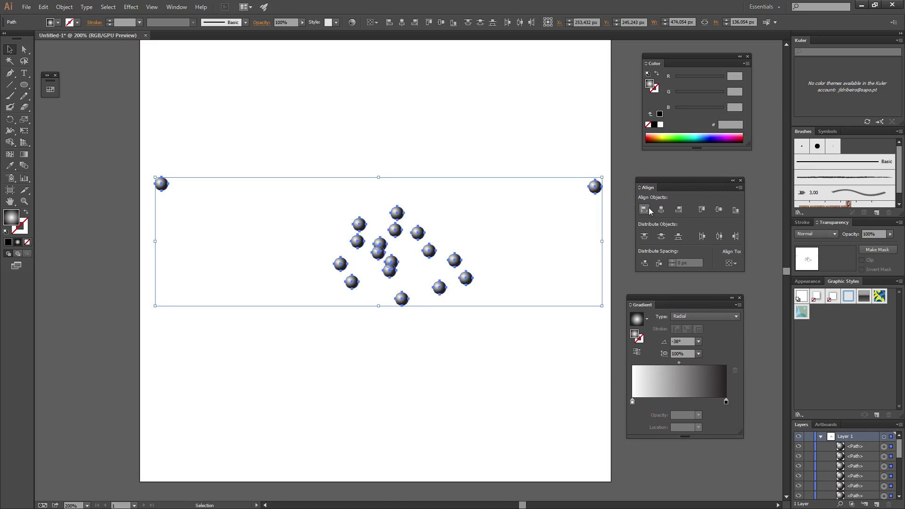
- Set alignment to the artboard, then vertically centre the selected spheres and distribute their horizontal centres across it
{"action": "left_click", "coordinate": [733, 264]}
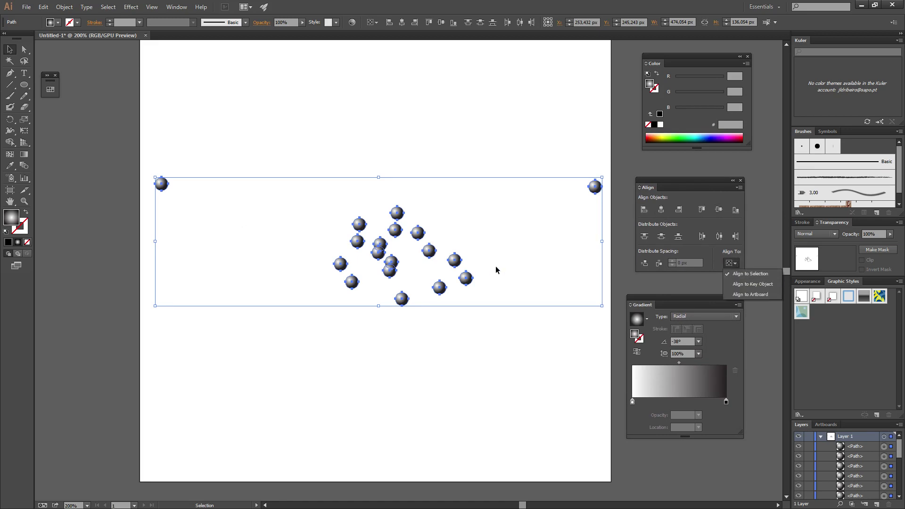
{"action": "left_click", "coordinate": [750, 295]}
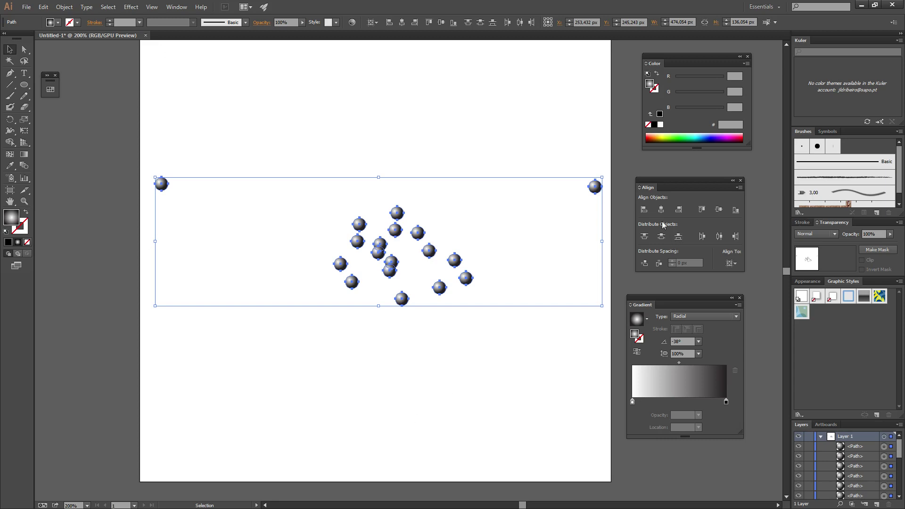
{"action": "left_click", "coordinate": [719, 210]}
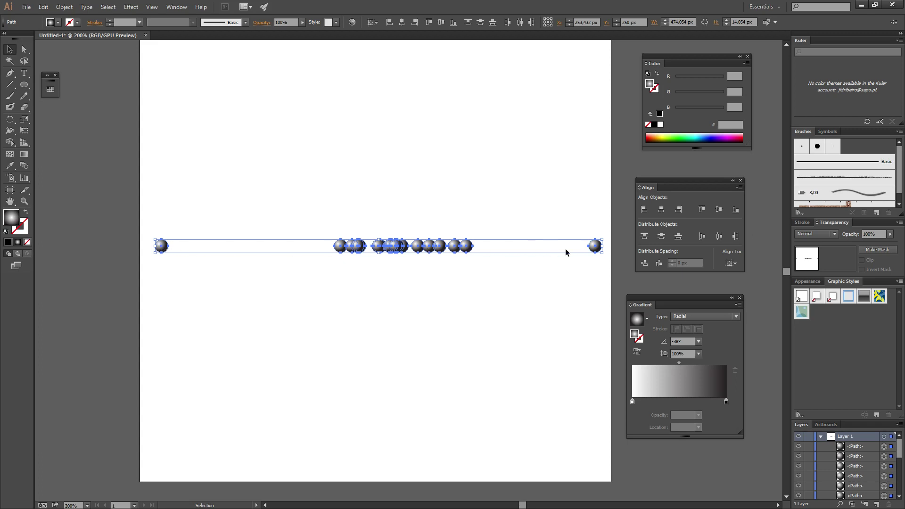
{"action": "left_click", "coordinate": [719, 236]}
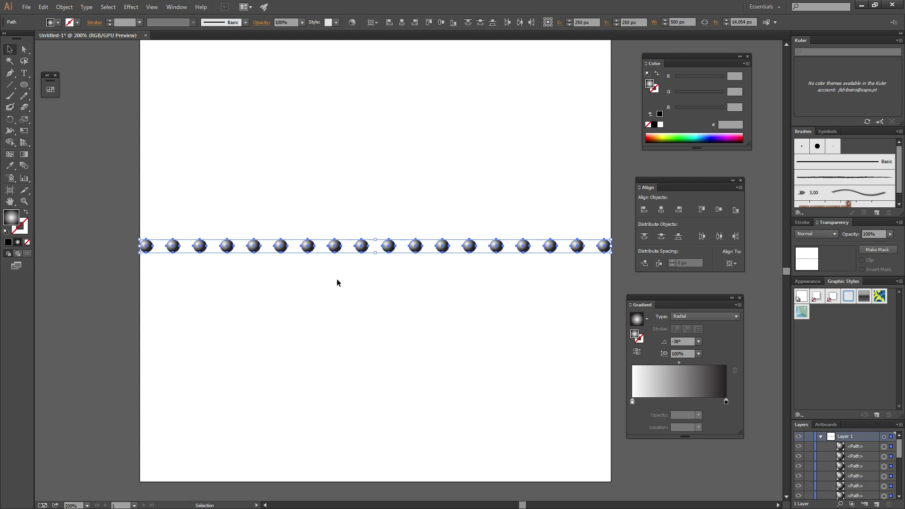
- Move the sphere row up to about Y 214 px, and break it up by lowering its ten rightmost and second to fifth spheres
{"action": "left_click_drag", "start_coordinate": [311, 251], "coordinate": [314, 217]}
{"action": "left_click", "coordinate": [355, 292]}
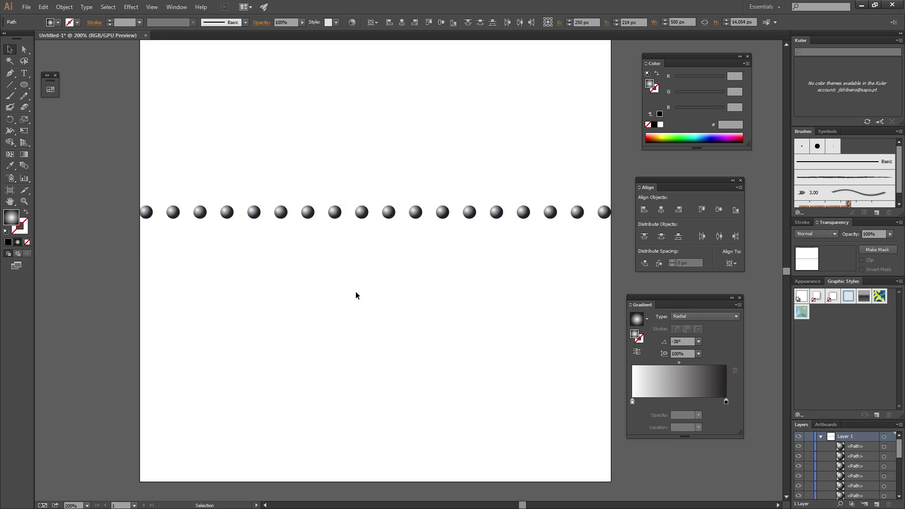
{"action": "left_click_drag", "start_coordinate": [350, 177], "coordinate": [613, 274]}
{"action": "left_click_drag", "start_coordinate": [364, 217], "coordinate": [313, 300]}
{"action": "left_click_drag", "start_coordinate": [162, 186], "coordinate": [256, 246]}
{"action": "left_click_drag", "start_coordinate": [228, 215], "coordinate": [249, 280]}
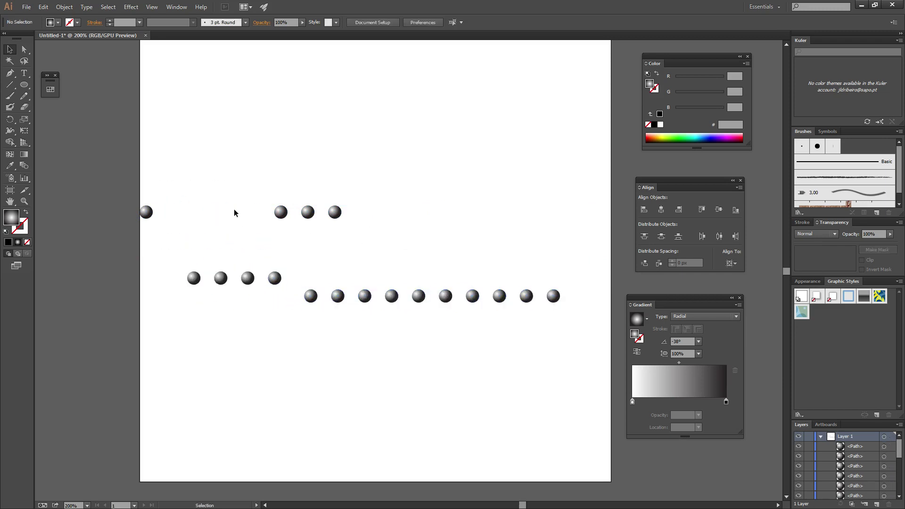
{"action": "left_click_drag", "start_coordinate": [120, 163], "coordinate": [621, 295]}
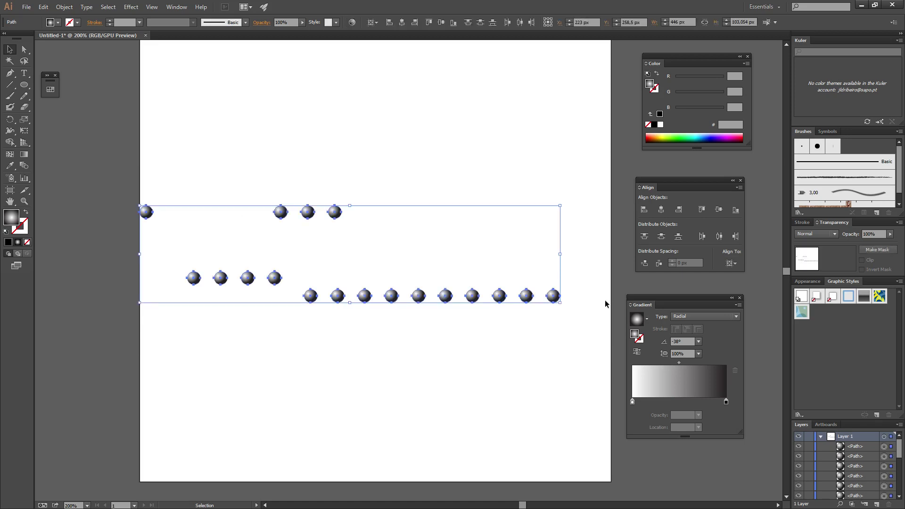
{"action": "left_click", "coordinate": [605, 303]}
- Move the two outermost spheres near the artboard's upper edge, and place the four-sphere group above the three-sphere group
{"action": "left_click_drag", "start_coordinate": [601, 253], "coordinate": [601, 69]}
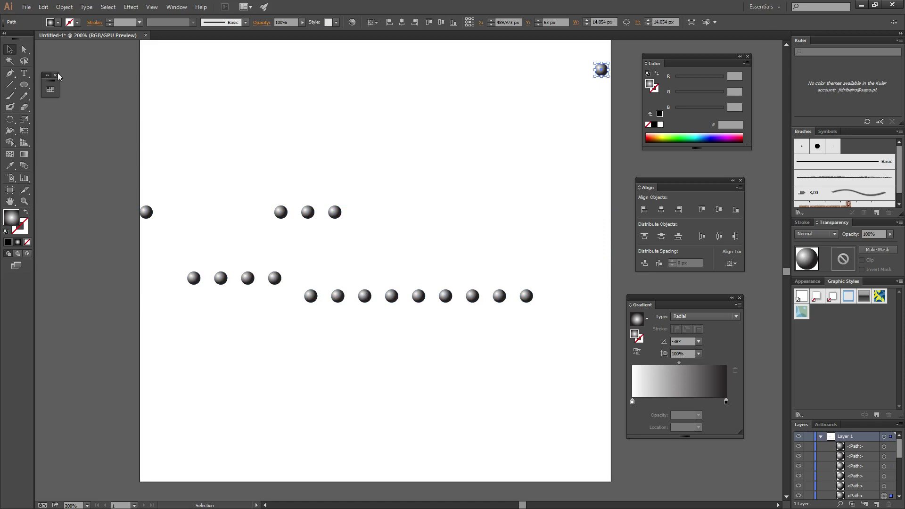
{"action": "left_click_drag", "start_coordinate": [149, 214], "coordinate": [254, 65]}
{"action": "left_click_drag", "start_coordinate": [166, 255], "coordinate": [203, 285]}
{"action": "left_click_drag", "start_coordinate": [159, 241], "coordinate": [282, 316]}
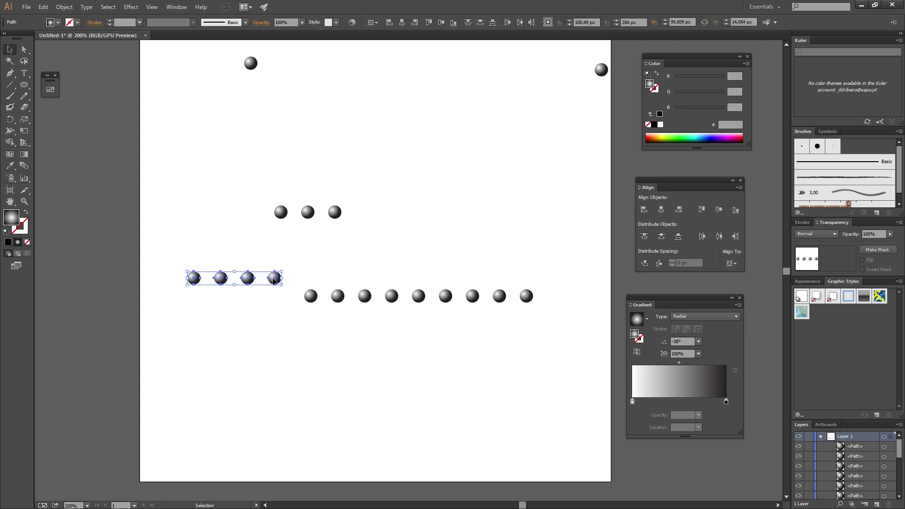
{"action": "left_click_drag", "start_coordinate": [271, 282], "coordinate": [398, 167]}
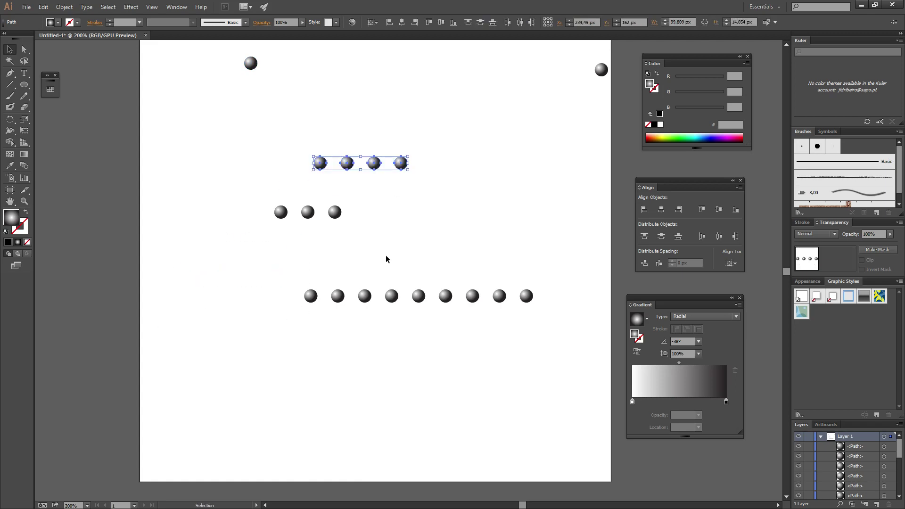
{"action": "left_click", "coordinate": [282, 141]}
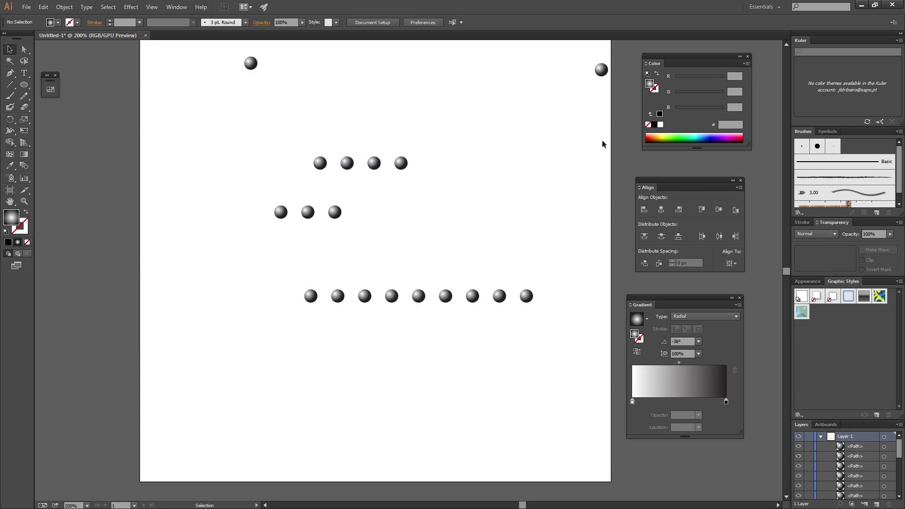
- Align all the scattered spheres to the artboard's vertical centre and distribute their horizontal centres across its width
{"action": "left_click_drag", "start_coordinate": [222, 50], "coordinate": [617, 357]}
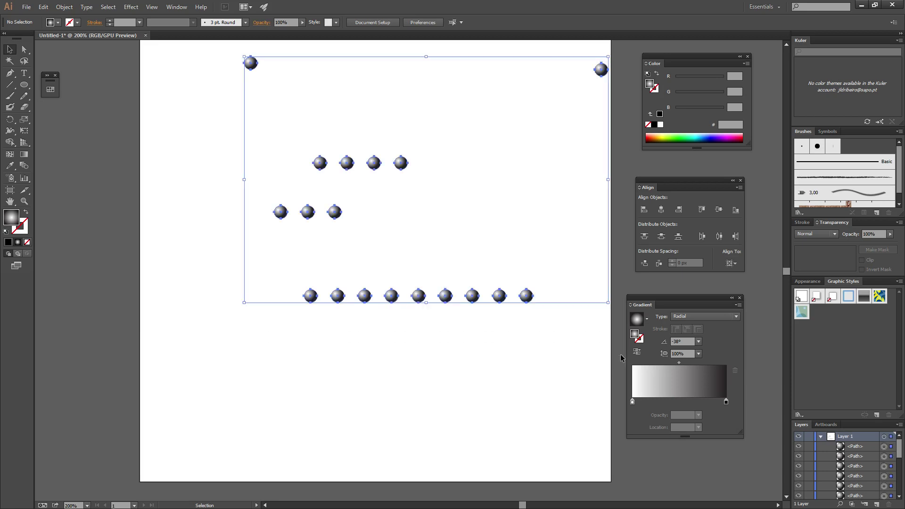
{"action": "left_click", "coordinate": [719, 210]}
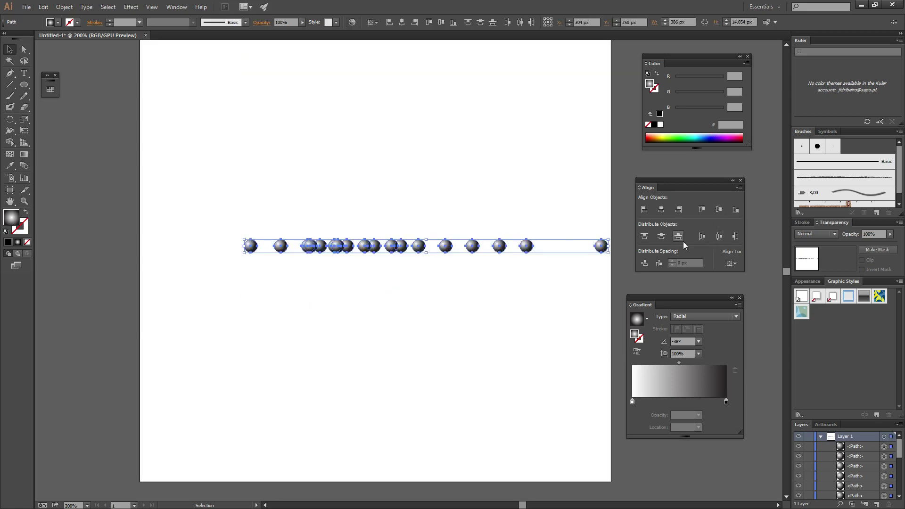
{"action": "left_click", "coordinate": [719, 238]}
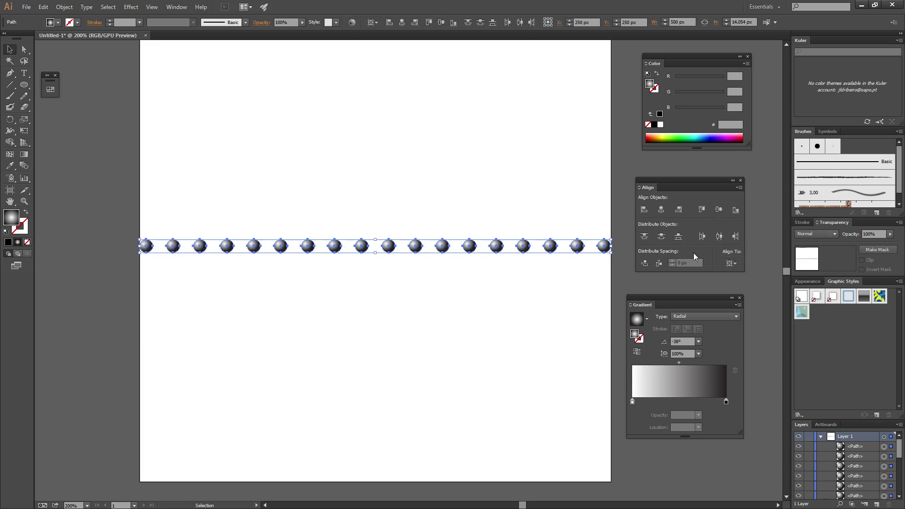
- Undo the last distribution, and distribute the spheres' horizontal centres again with Align to Selection
{"action": "key", "text": "ctrl+z"}
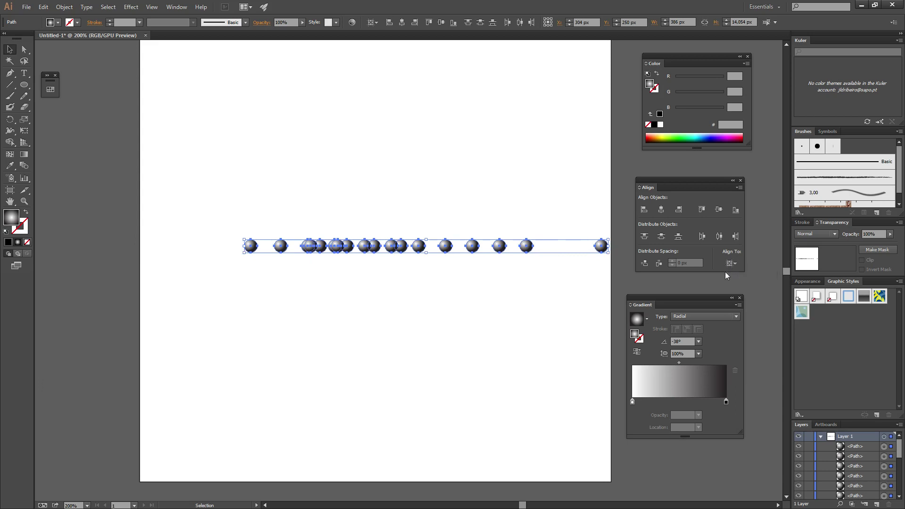
{"action": "left_click", "coordinate": [735, 263]}
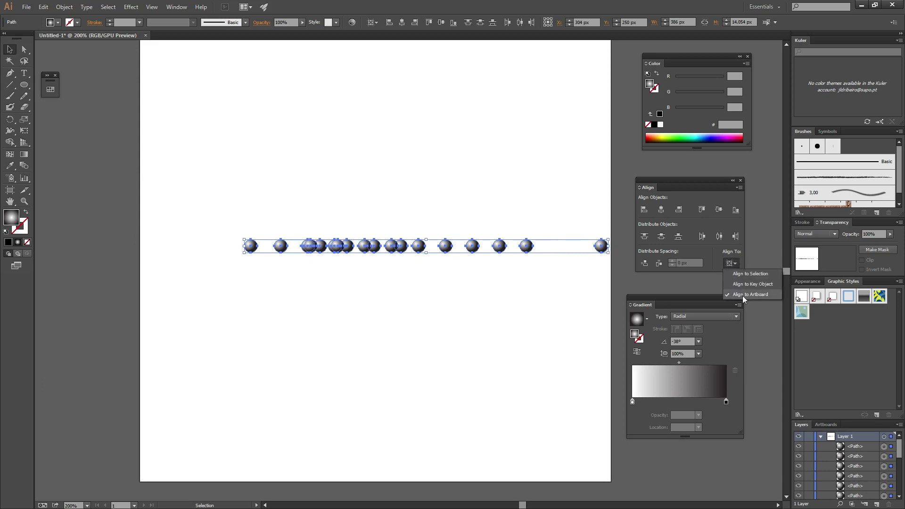
{"action": "left_click", "coordinate": [745, 276]}
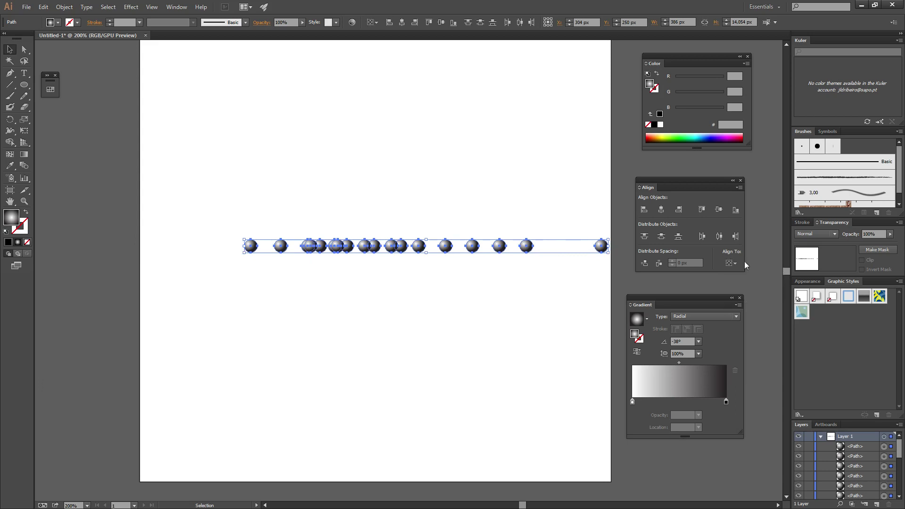
{"action": "left_click", "coordinate": [719, 237]}
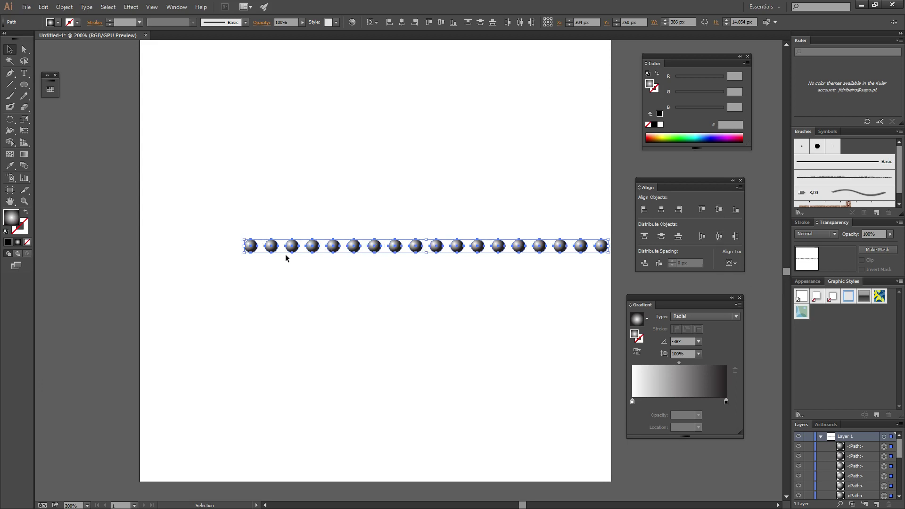
- Move the two leftmost spheres just above the row, and distribute the vertical spacing of the eight leftmost spheres
{"action": "left_click", "coordinate": [387, 283]}
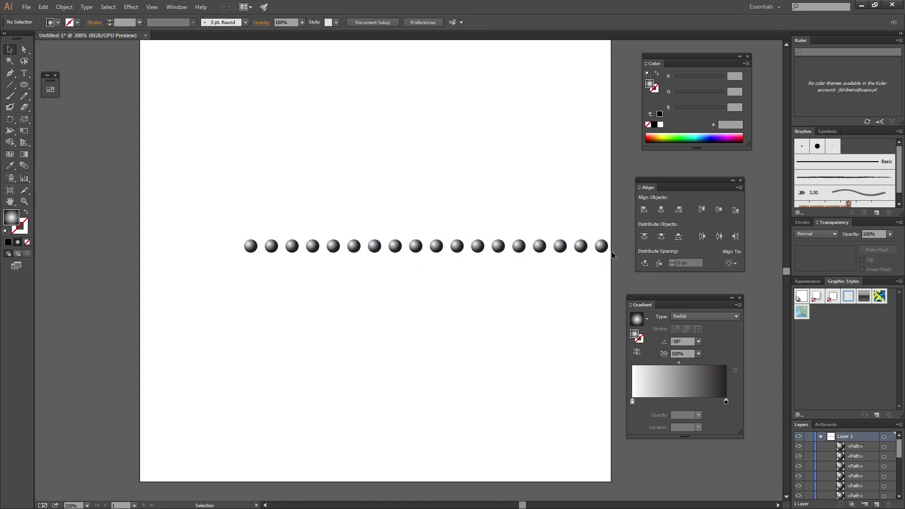
{"action": "left_click_drag", "start_coordinate": [221, 229], "coordinate": [621, 268]}
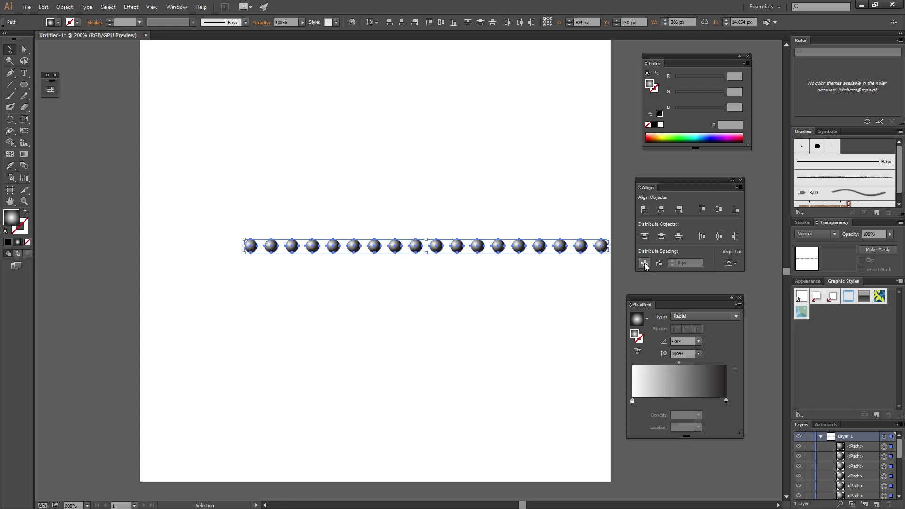
{"action": "left_click_drag", "start_coordinate": [220, 217], "coordinate": [303, 231]}
{"action": "left_click_drag", "start_coordinate": [251, 178], "coordinate": [409, 287]}
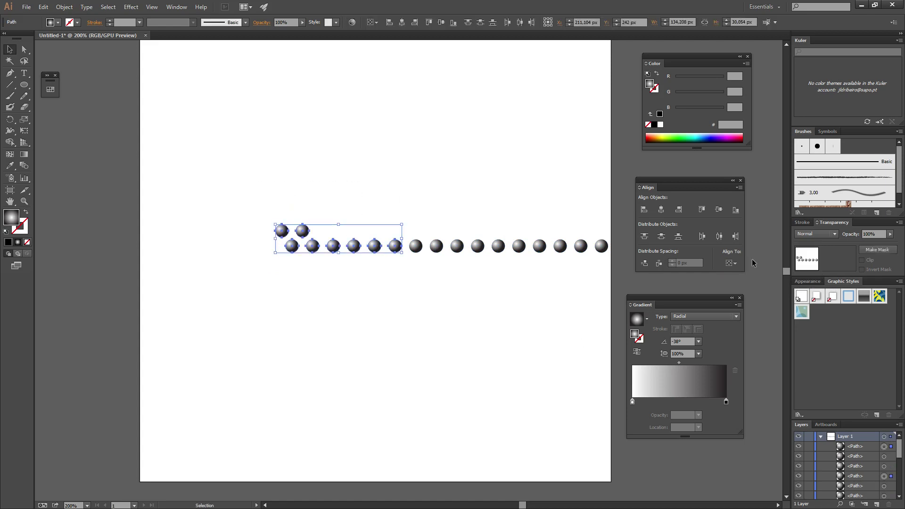
{"action": "left_click", "coordinate": [645, 263]}
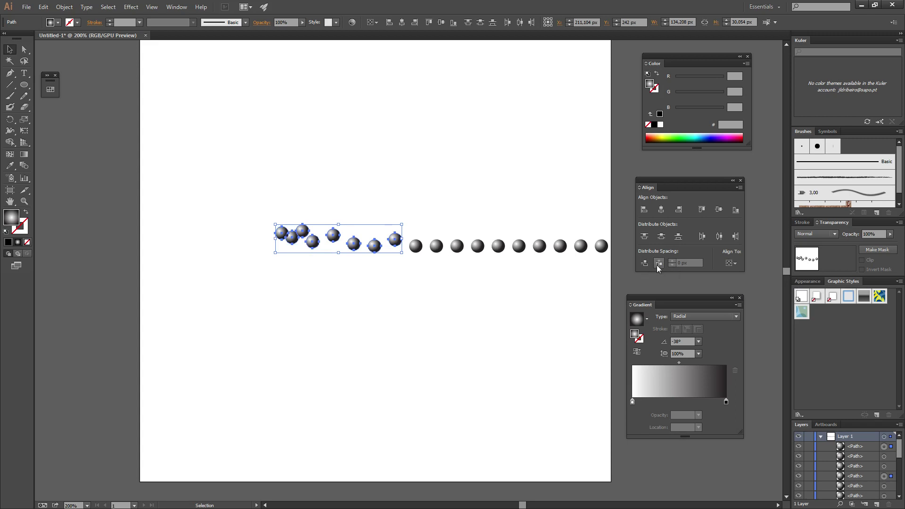
- Raise the leftmost sphere well above the row, and distribute the vertical spacing of all the spheres
{"action": "left_click", "coordinate": [400, 203]}
{"action": "left_click_drag", "start_coordinate": [249, 180], "coordinate": [348, 144]}
{"action": "left_click", "coordinate": [277, 133]}
{"action": "left_click_drag", "start_coordinate": [447, 226], "coordinate": [613, 280]}
{"action": "left_click", "coordinate": [645, 264]}
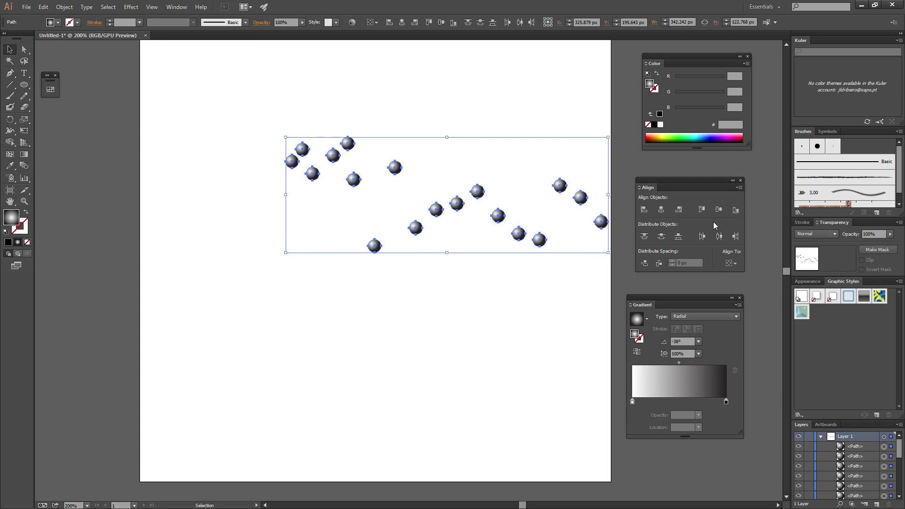
- Align all spheres on their horizontal centres, and pull the column's topmost sphere up to about Y 62 px and its bottommost sphere well below
{"action": "left_click", "coordinate": [662, 209]}
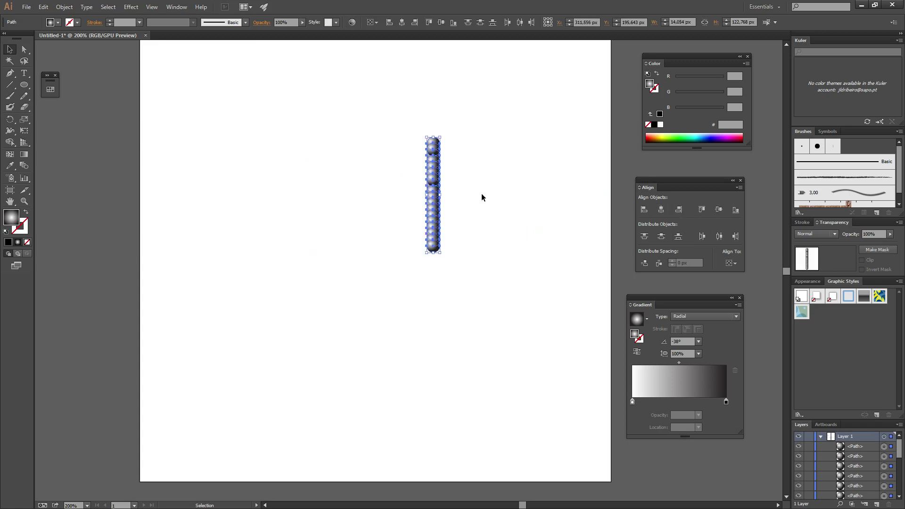
{"action": "left_click", "coordinate": [535, 206]}
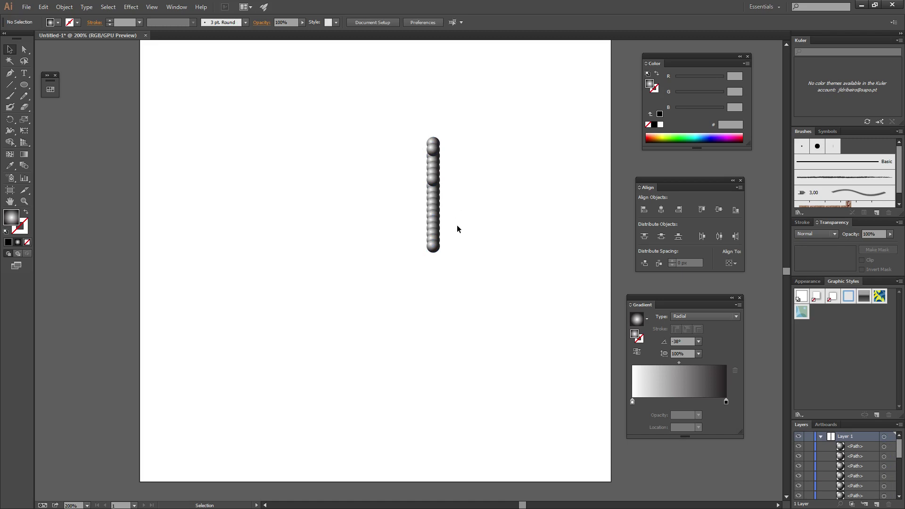
{"action": "left_click_drag", "start_coordinate": [437, 146], "coordinate": [445, 66]}
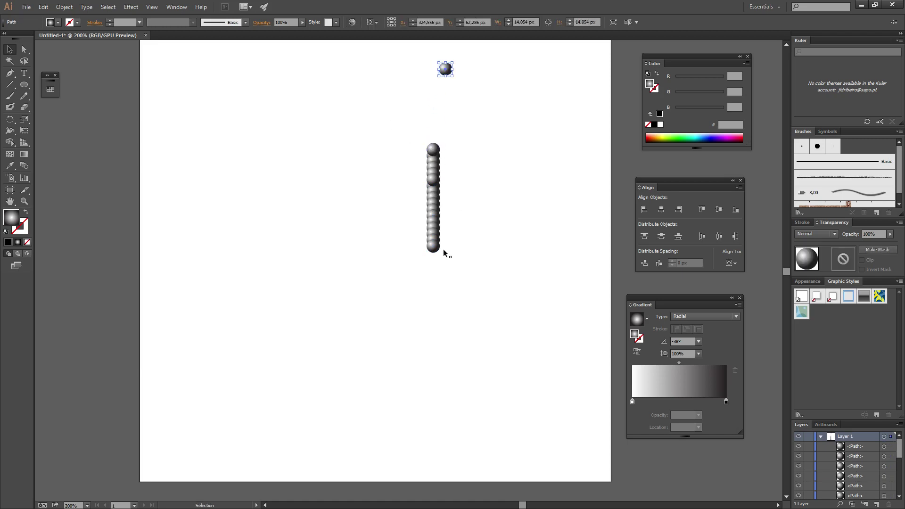
{"action": "left_click_drag", "start_coordinate": [477, 357], "coordinate": [468, 370]}
- Align the horizontal centres of all spheres relative to the selection, and distribute their vertical centres evenly along the column
{"action": "left_click_drag", "start_coordinate": [419, 44], "coordinate": [533, 438]}
{"action": "left_click", "coordinate": [730, 263]}
{"action": "left_click", "coordinate": [752, 275]}
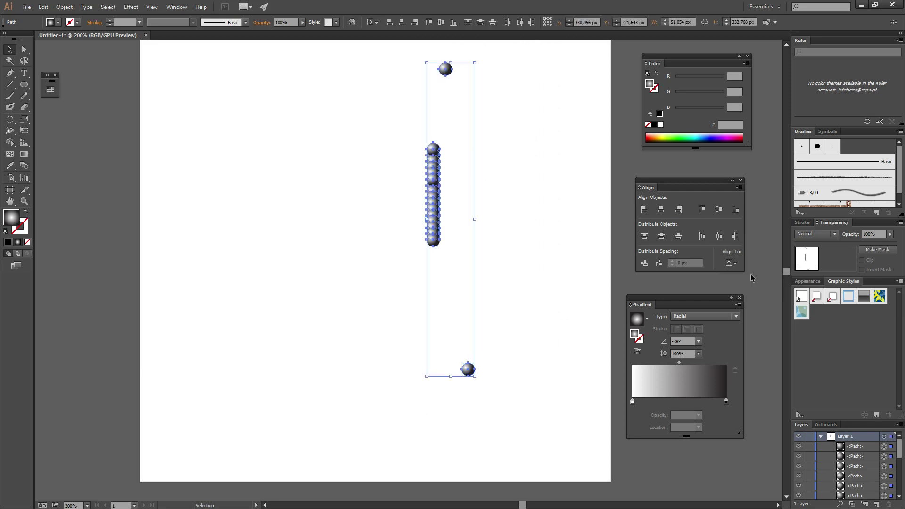
{"action": "left_click", "coordinate": [663, 211]}
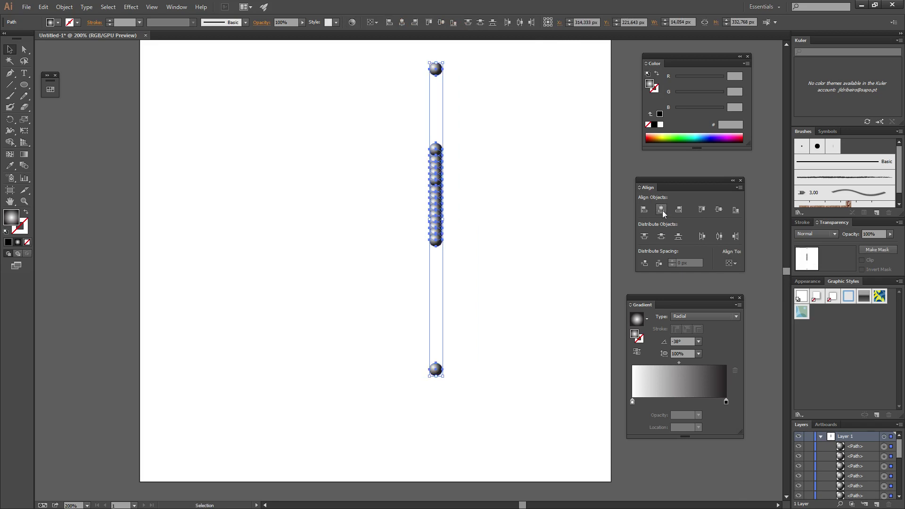
{"action": "left_click", "coordinate": [662, 238]}
{"action": "left_click", "coordinate": [600, 243]}
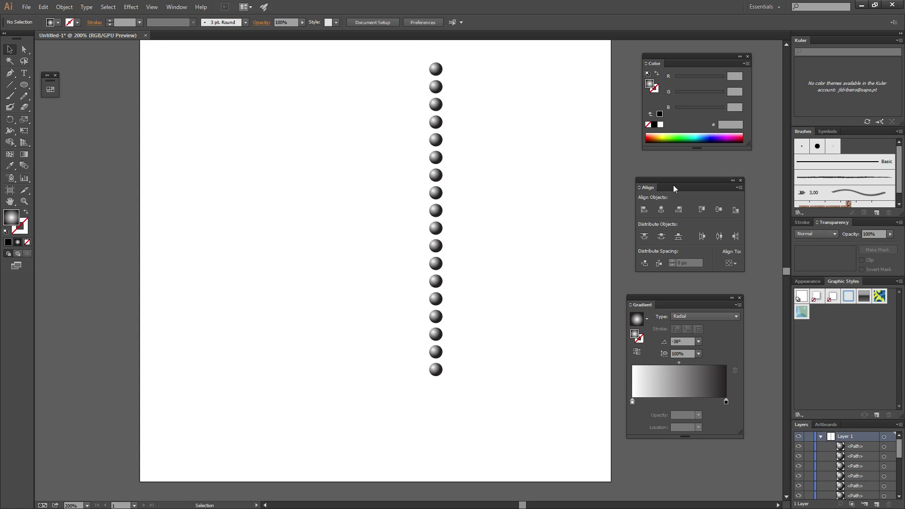
{"action": "left_click_drag", "start_coordinate": [677, 181], "coordinate": [673, 174]}
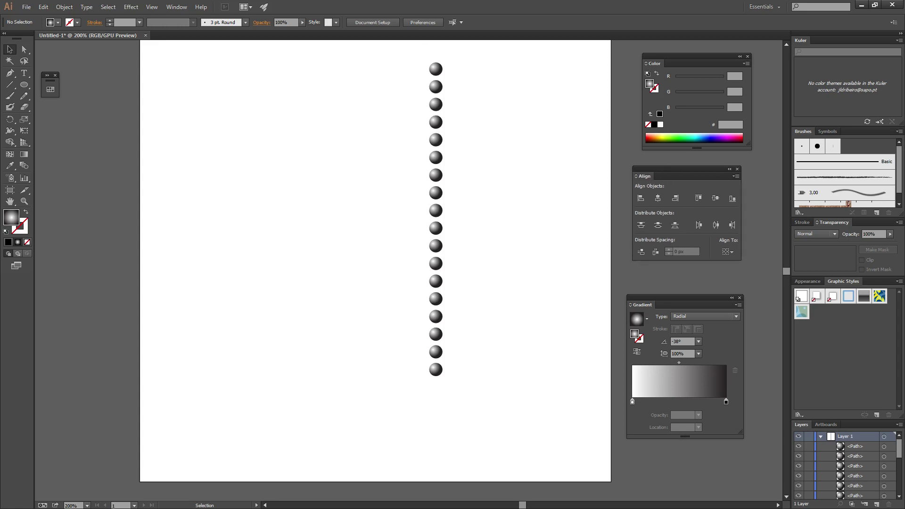